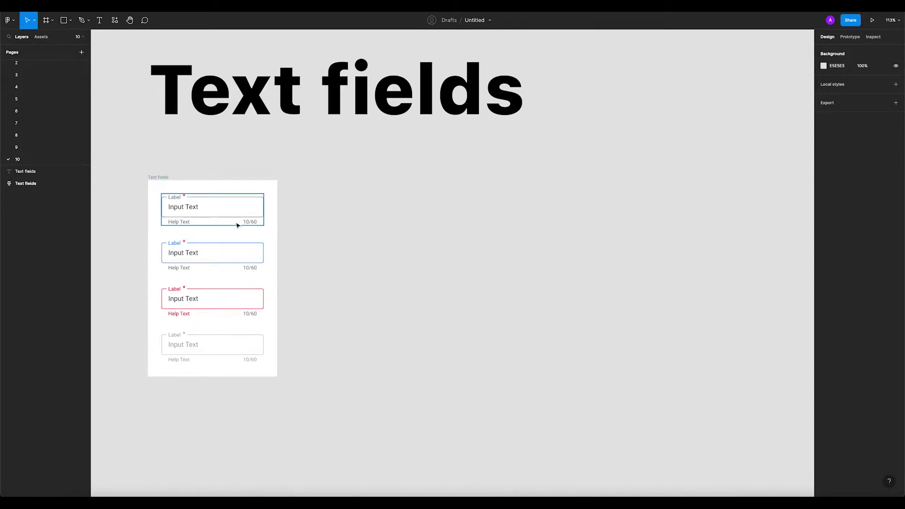
Draw a rectangle right of the Text fields frame and check the field border's 240 width.
{"action": "scroll", "coordinate": [292, 308], "scroll_direction": "up", "scroll_amount": 2}
{"action": "key", "text": "r"}
{"action": "left_click_drag", "start_coordinate": [303, 172], "coordinate": [455, 210]}
{"action": "key", "text": "Escape"}
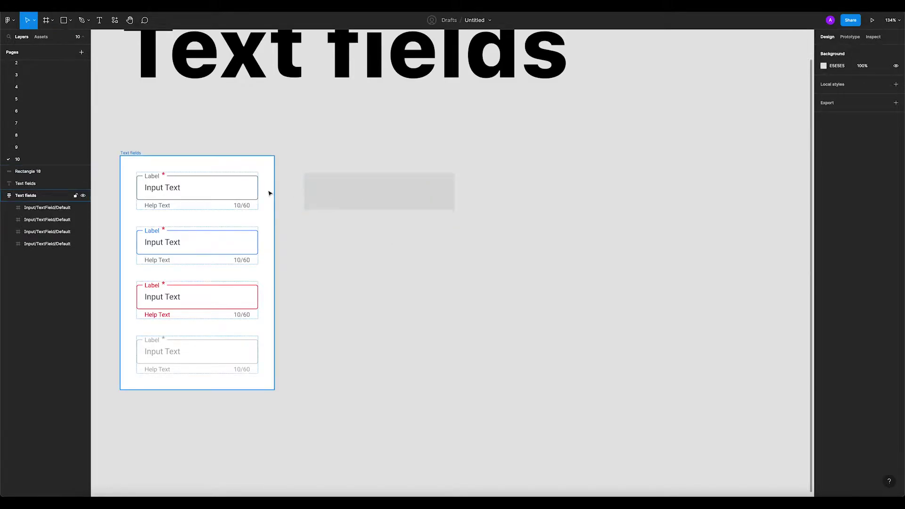
{"action": "left_click", "coordinate": [256, 190]}
{"action": "double_click", "coordinate": [253, 182]}
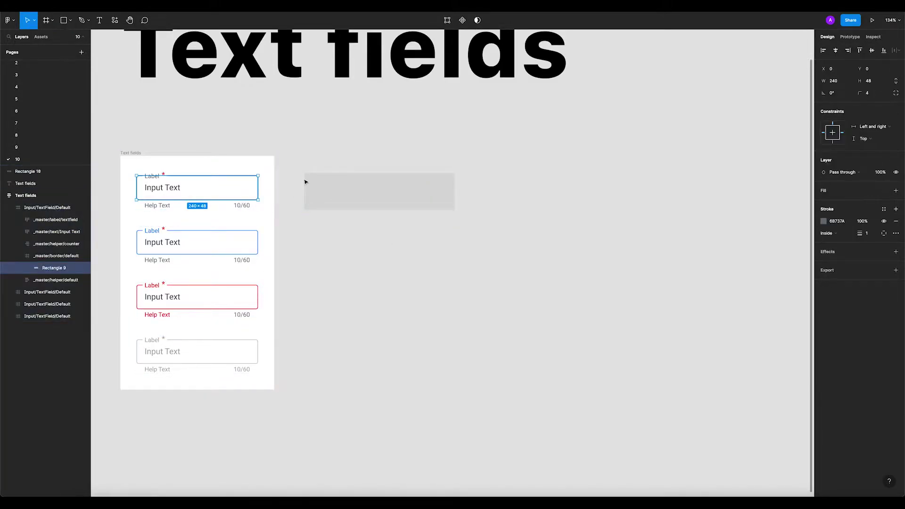
{"action": "left_click", "coordinate": [835, 83]}
{"action": "key", "text": "Escape"}
Resize the grey rectangle to 240 × 48.
{"action": "left_click", "coordinate": [443, 202]}
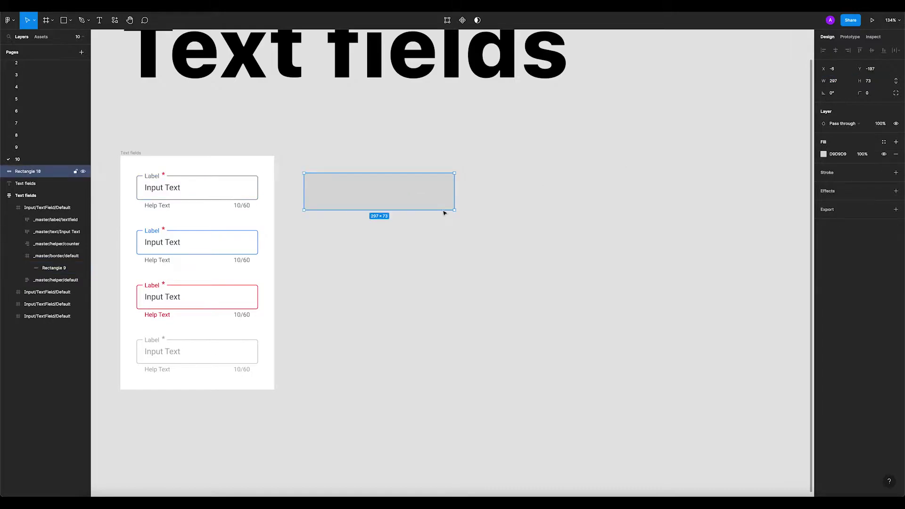
{"action": "key", "text": "Escape"}
{"action": "left_click", "coordinate": [398, 195]}
{"action": "left_click", "coordinate": [841, 83]}
{"action": "type", "text": "240"}
{"action": "key", "text": "Tab"}
{"action": "type", "text": "48"}
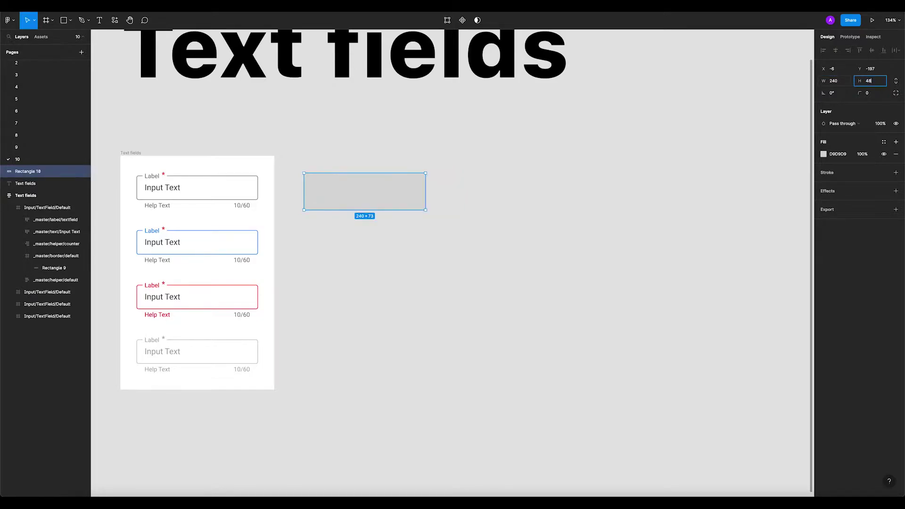
{"action": "key", "text": "Return"}
Shift the rectangle slightly right and give it a darker grey fill.
{"action": "left_click", "coordinate": [482, 271]}
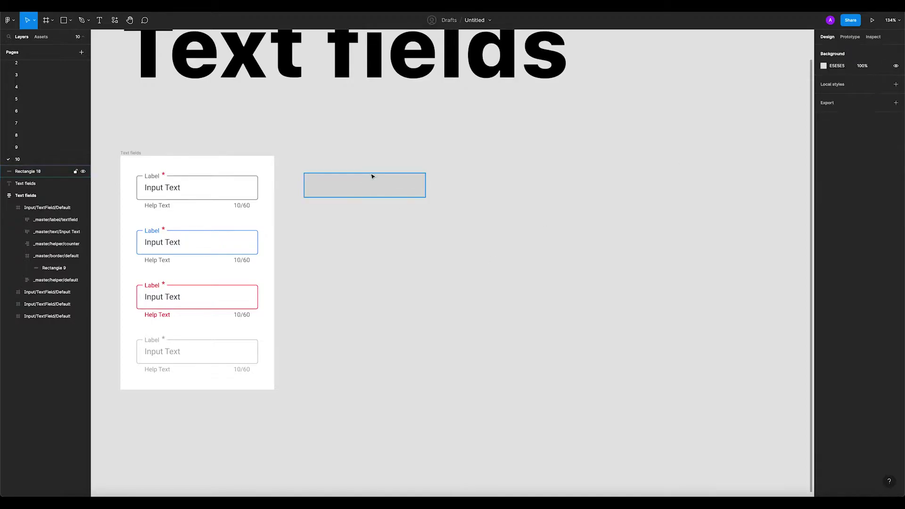
{"action": "left_click", "coordinate": [372, 176]}
{"action": "key", "text": "Escape"}
{"action": "left_click_drag", "start_coordinate": [406, 192], "coordinate": [413, 192]}
{"action": "left_click", "coordinate": [371, 216]}
{"action": "left_click", "coordinate": [361, 181]}
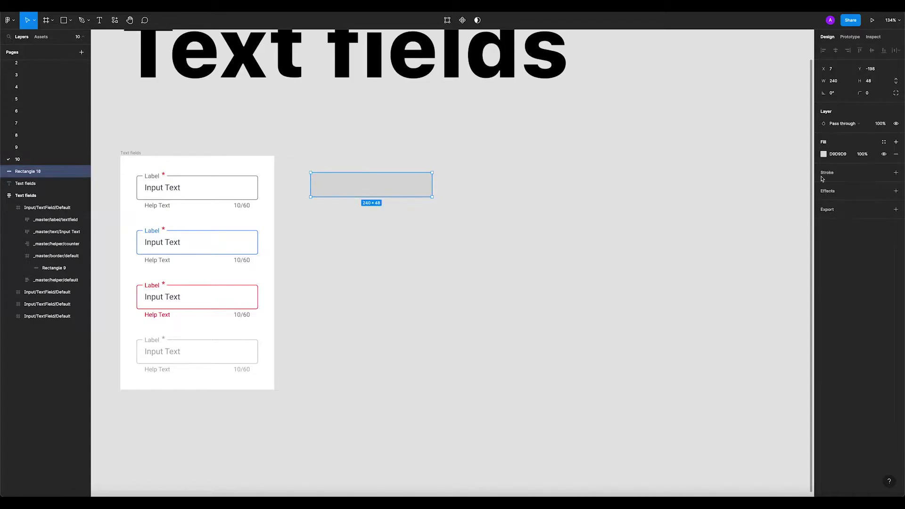
{"action": "left_click", "coordinate": [823, 154]}
{"action": "left_click", "coordinate": [703, 200]}
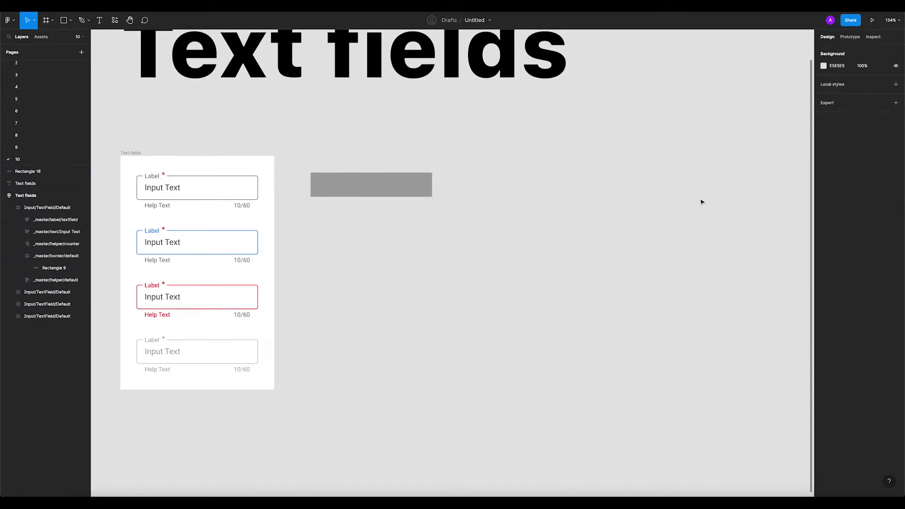
{"action": "left_click", "coordinate": [400, 185]}
{"action": "left_click", "coordinate": [345, 228]}
Check the field label's text style: Roboto 12 with 16 line height.
{"action": "left_click", "coordinate": [151, 180], "text": "super"}
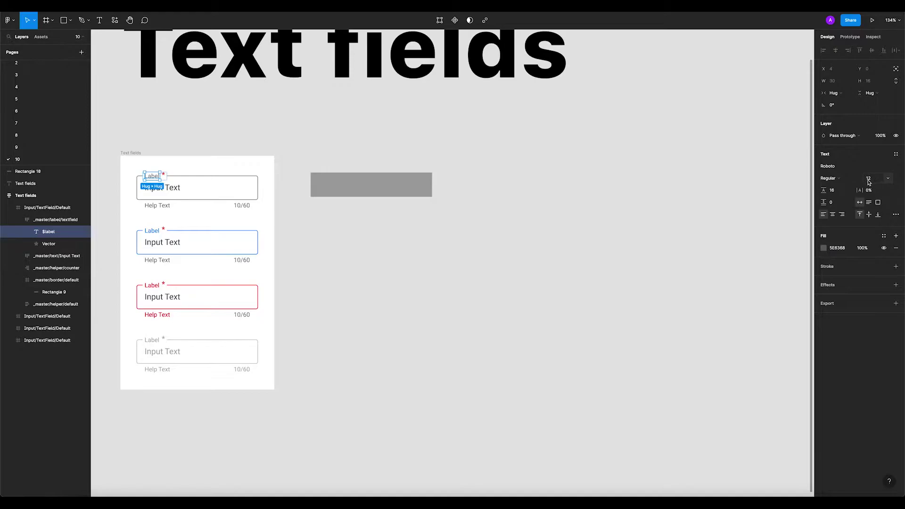
{"action": "left_click", "coordinate": [837, 195]}
{"action": "left_click", "coordinate": [683, 211]}
Add a 'Lable' text layer and place it just above the grey rectangle.
{"action": "left_click", "coordinate": [100, 27]}
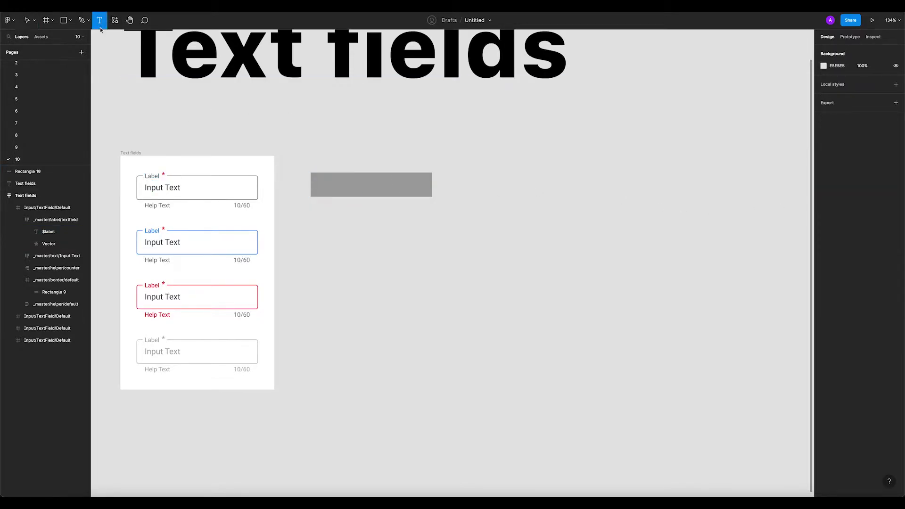
{"action": "left_click", "coordinate": [312, 143]}
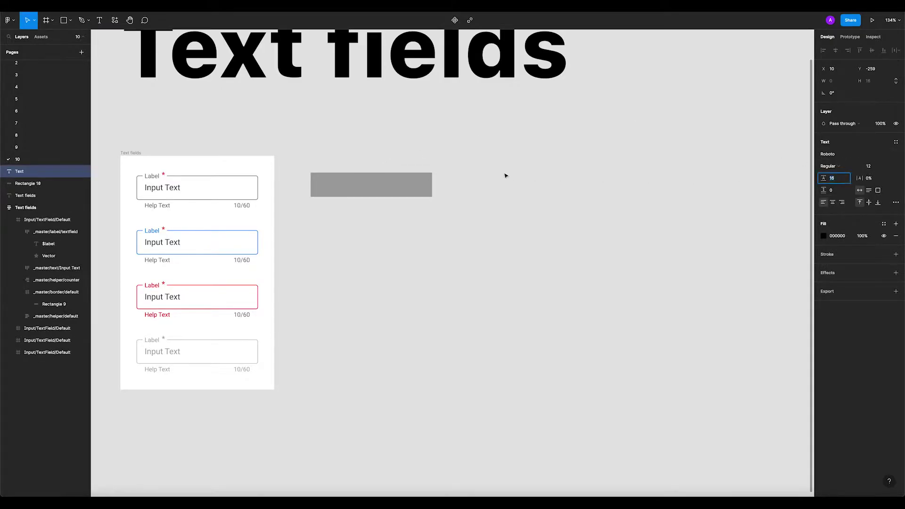
{"action": "left_click", "coordinate": [331, 155]}
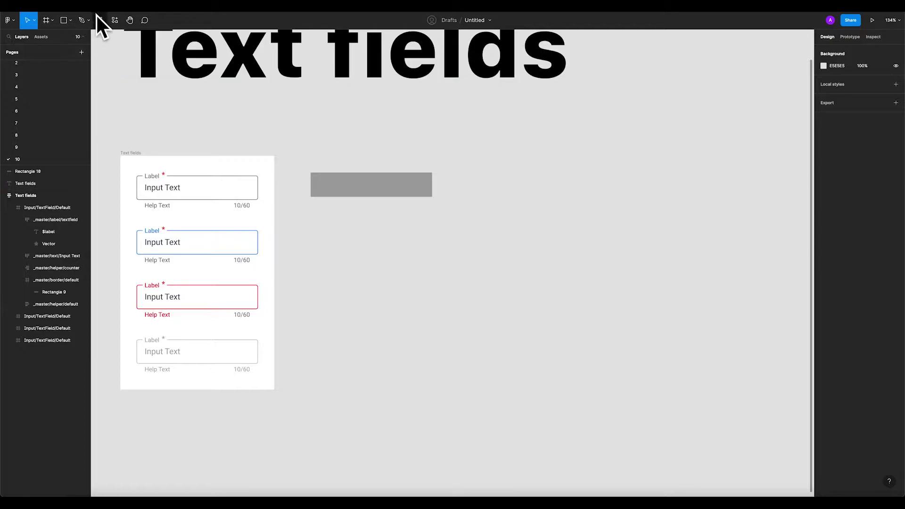
{"action": "left_click", "coordinate": [99, 20]}
{"action": "left_click", "coordinate": [336, 144]}
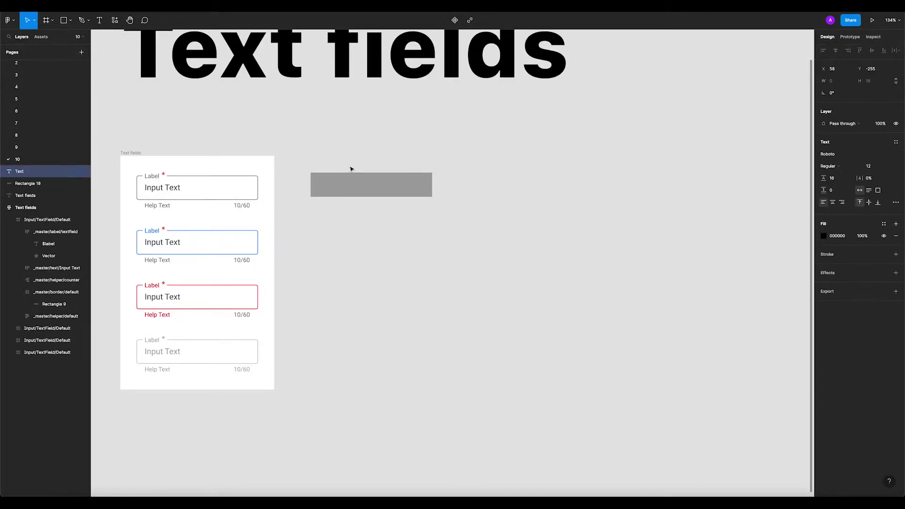
{"action": "type", "text": "la"}
{"action": "type", "text": "Lable"}
{"action": "key", "text": "Escape"}
{"action": "left_click_drag", "start_coordinate": [340, 146], "coordinate": [333, 156]}
{"action": "left_click", "coordinate": [531, 187]}
{"action": "left_click", "coordinate": [338, 160]}
Copy the first field's red asterisk and place it right beside Lable.
{"action": "left_click", "coordinate": [364, 134]}
{"action": "left_click", "coordinate": [164, 177]}
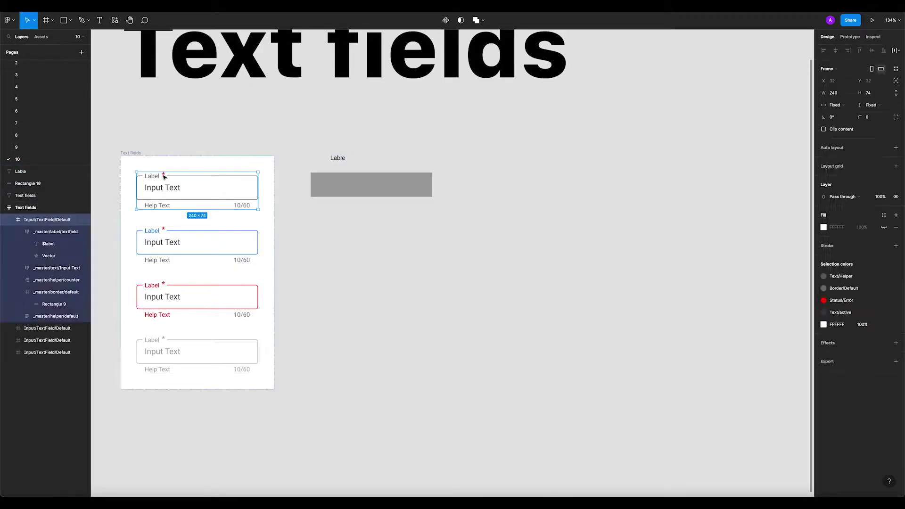
{"action": "double_click", "coordinate": [163, 177]}
{"action": "double_click", "coordinate": [163, 177]}
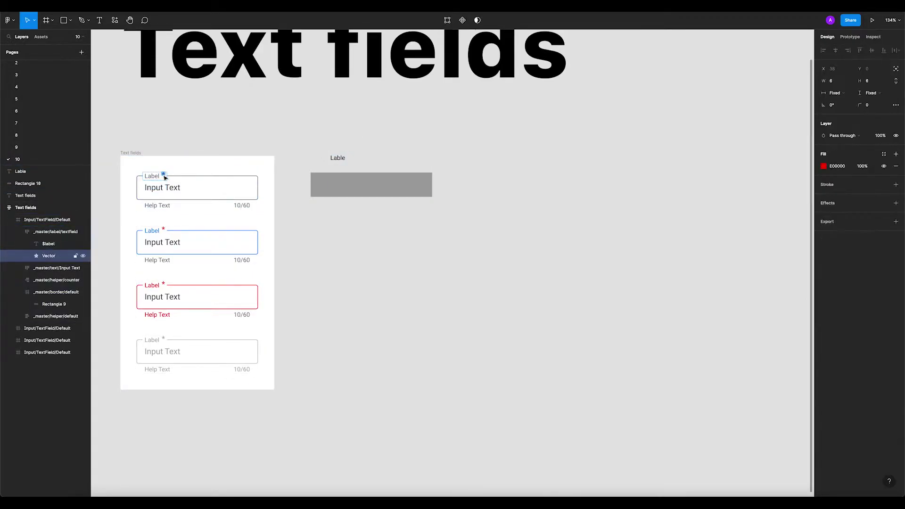
{"action": "key", "text": "ctrl+z"}
{"action": "scroll", "coordinate": [353, 160], "scroll_direction": "up", "scroll_amount": 5}
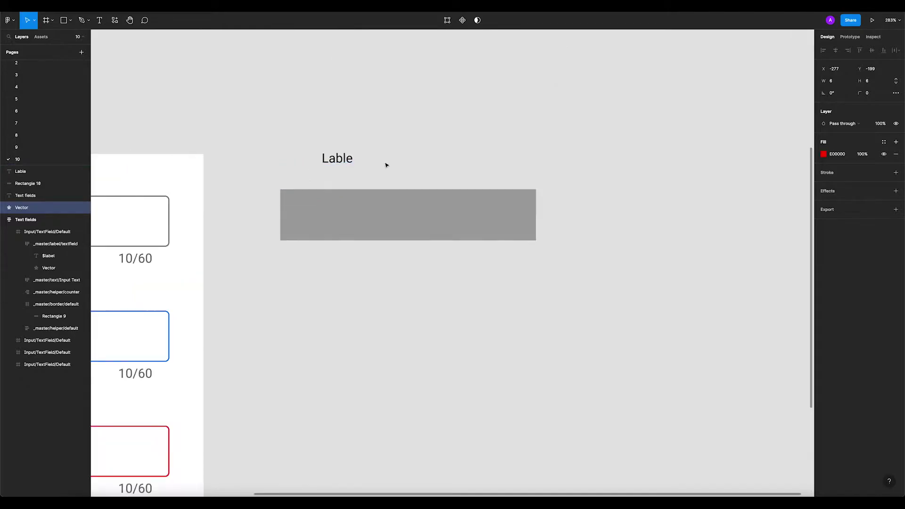
{"action": "scroll", "coordinate": [385, 163], "scroll_direction": "down", "scroll_amount": 5}
{"action": "left_click_drag", "start_coordinate": [221, 177], "coordinate": [358, 155]}
{"action": "scroll", "coordinate": [394, 157], "scroll_direction": "up", "scroll_amount": 5}
{"action": "scroll", "coordinate": [388, 159], "scroll_direction": "right", "scroll_amount": 2}
{"action": "left_click", "coordinate": [377, 163]}
{"action": "left_click", "coordinate": [354, 154]}
Marquee-select the Lable text together with its asterisk.
{"action": "left_click", "coordinate": [335, 157]}
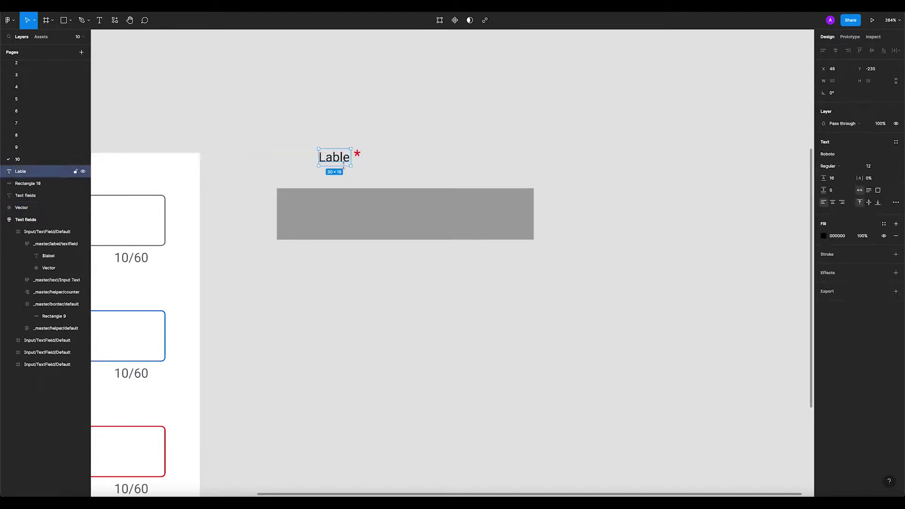
{"action": "left_click_drag", "start_coordinate": [301, 138], "coordinate": [410, 168]}
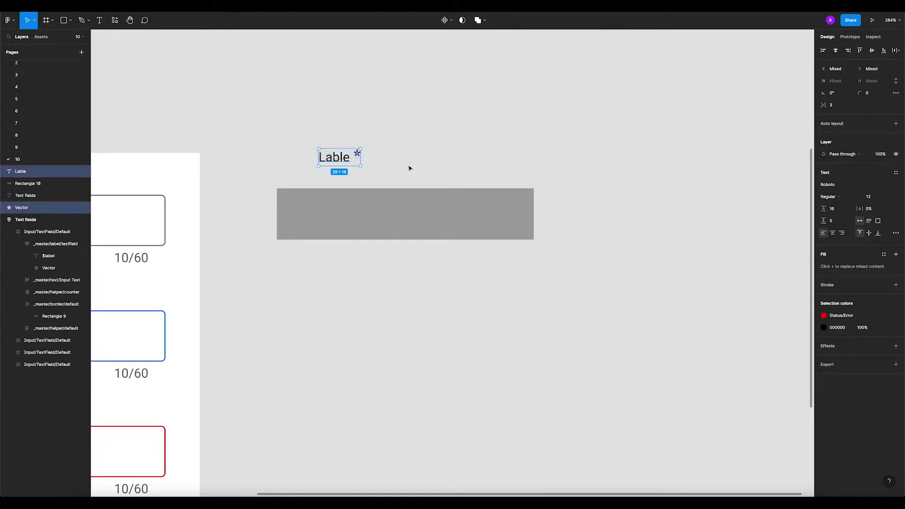
{"action": "scroll", "coordinate": [307, 222], "scroll_direction": "down", "scroll_amount": 5}
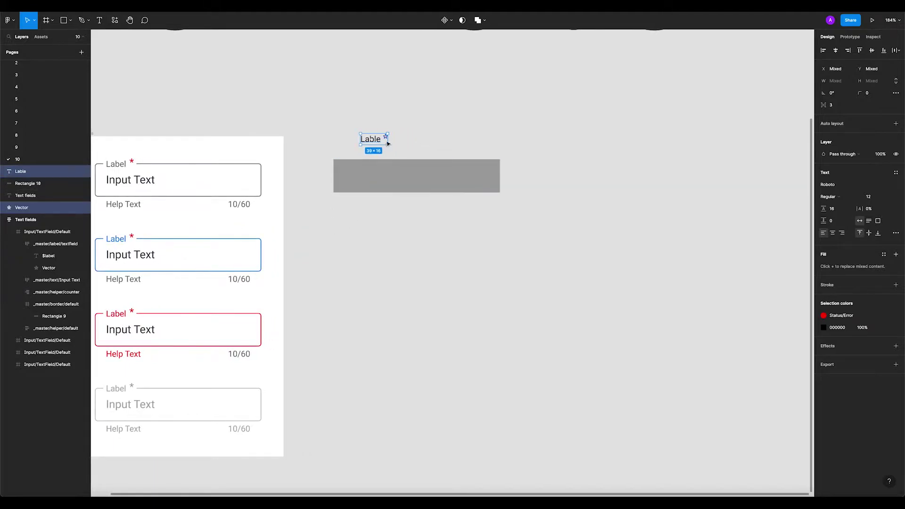
{"action": "left_click_drag", "start_coordinate": [338, 116], "coordinate": [426, 155]}
{"action": "left_click", "coordinate": [417, 139]}
{"action": "left_click_drag", "start_coordinate": [339, 125], "coordinate": [434, 157]}
{"action": "left_click", "coordinate": [513, 125]}
{"action": "left_click_drag", "start_coordinate": [336, 129], "coordinate": [422, 153]}
Wrap Lable and the asterisk in an auto-layout frame named Lable.
{"action": "right_click", "coordinate": [381, 140]}
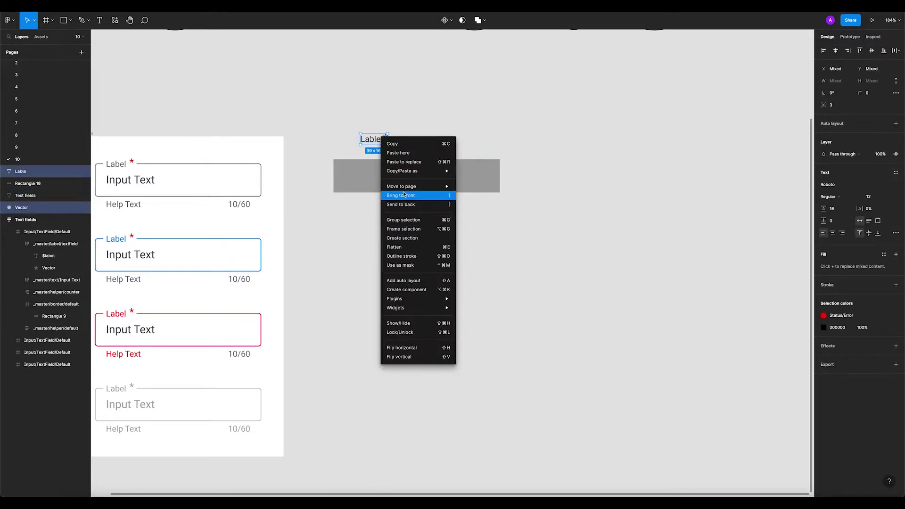
{"action": "left_click", "coordinate": [408, 281]}
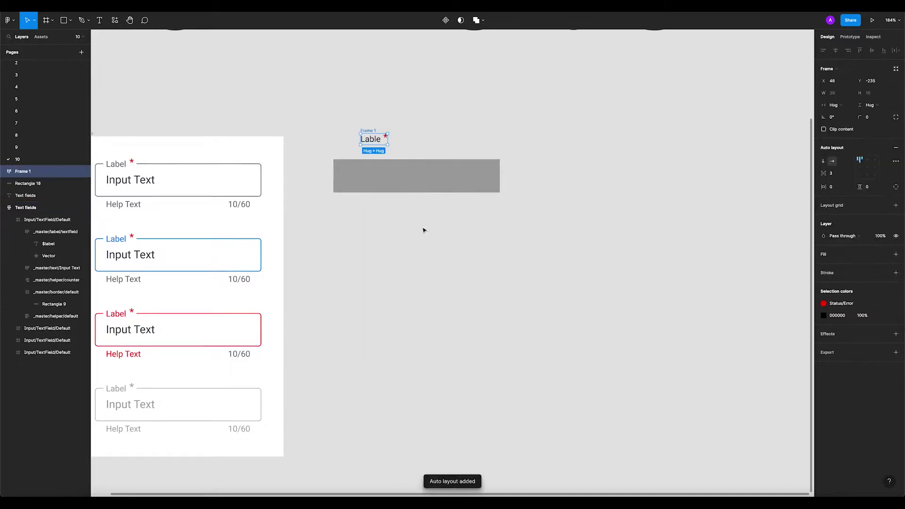
{"action": "left_click", "coordinate": [378, 134]}
{"action": "scroll", "coordinate": [438, 131], "scroll_direction": "down", "scroll_amount": 3}
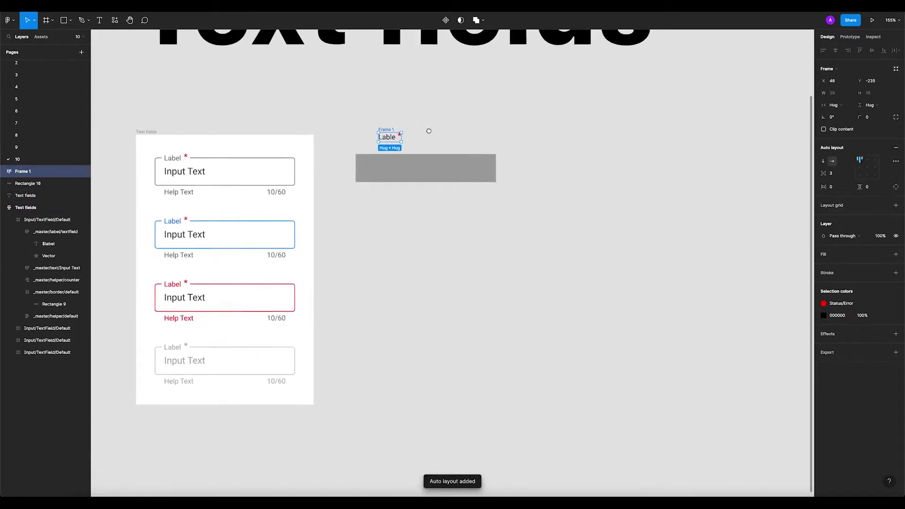
{"action": "double_click", "coordinate": [385, 130]}
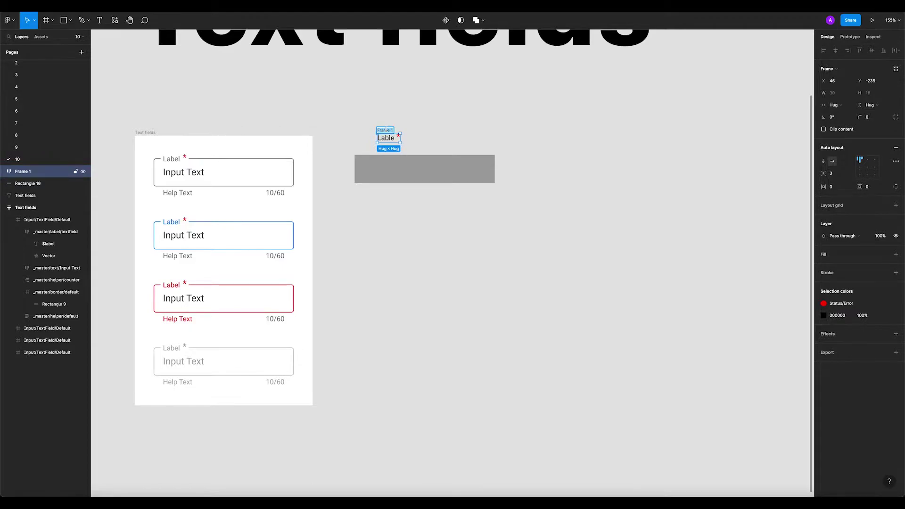
{"action": "type", "text": "la"}
{"action": "key", "text": "Return"}
{"action": "type", "text": "Lable"}
{"action": "key", "text": "Return"}
Move the Lable frame onto the rectangle's top edge and duplicate it below.
{"action": "left_click", "coordinate": [354, 81]}
{"action": "double_click", "coordinate": [181, 161]}
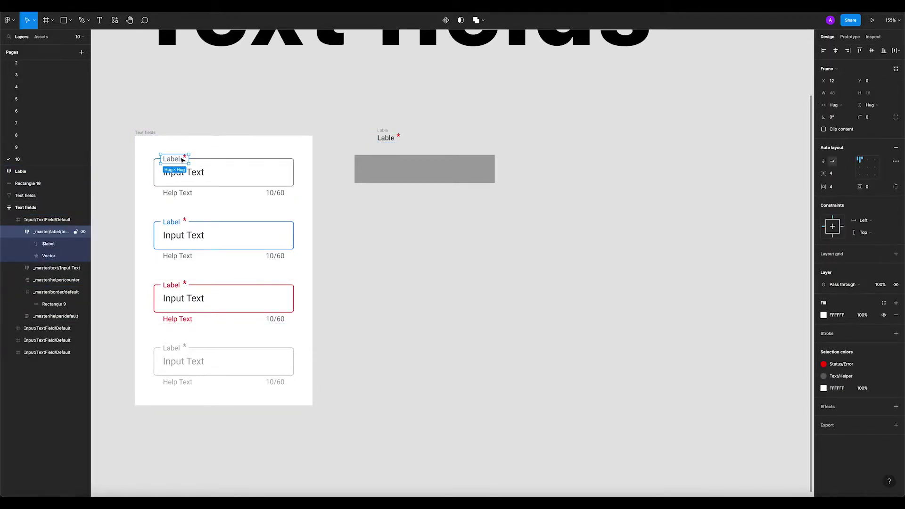
{"action": "left_click", "coordinate": [457, 106]}
{"action": "left_click_drag", "start_coordinate": [387, 136], "coordinate": [371, 146]}
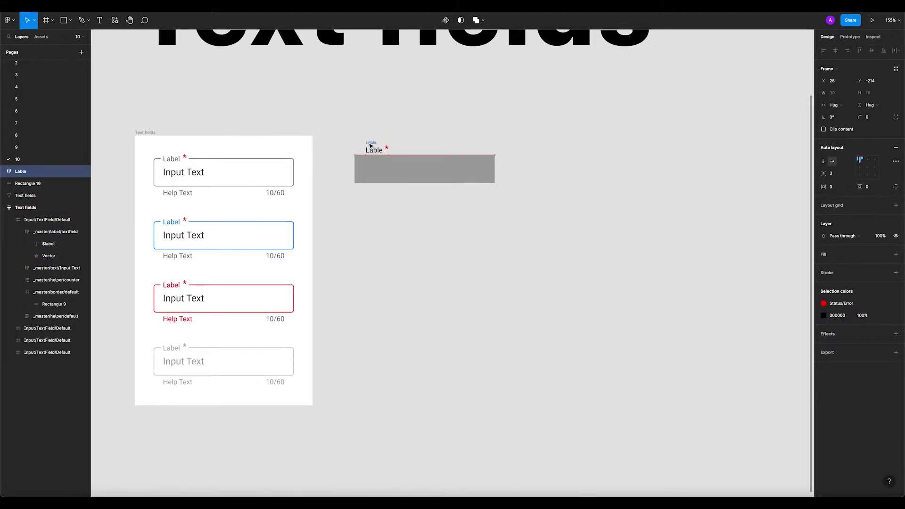
{"action": "left_click", "coordinate": [430, 135]}
{"action": "left_click", "coordinate": [372, 143]}
{"action": "left_click_drag", "start_coordinate": [373, 143], "coordinate": [373, 193], "text": "alt"}
Remove the copy's asterisk and correct the top label's spelling to Label.
{"action": "scroll", "coordinate": [373, 191], "scroll_direction": "up", "scroll_amount": 5}
{"action": "left_click_drag", "start_coordinate": [383, 244], "coordinate": [421, 234]}
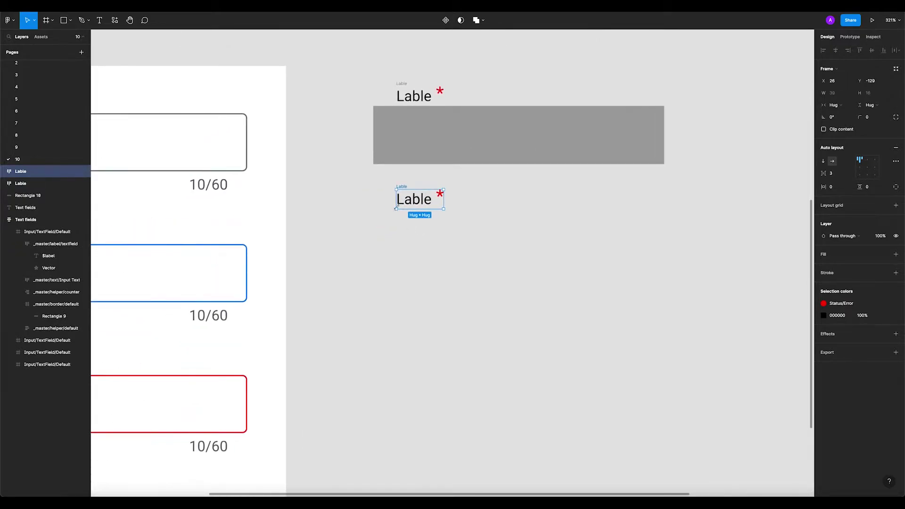
{"action": "left_click", "coordinate": [439, 193]}
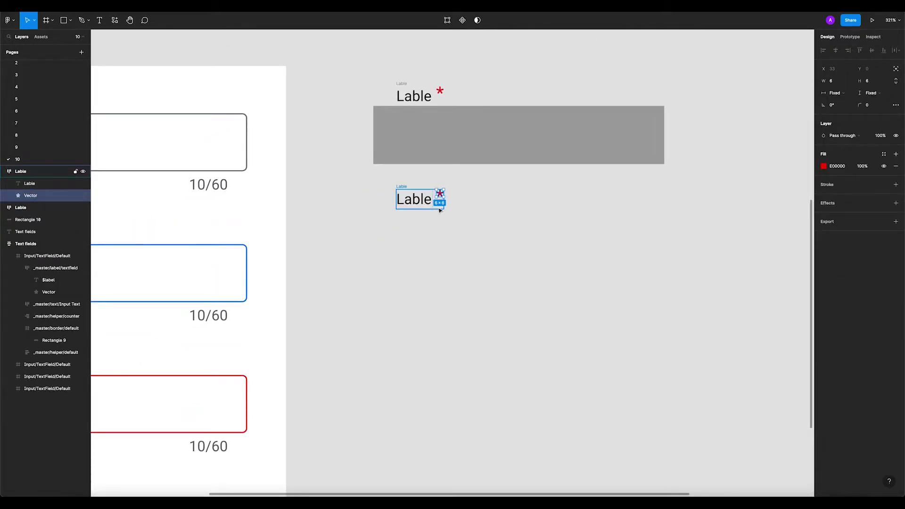
{"action": "key", "text": "Delete"}
{"action": "left_click", "coordinate": [415, 200]}
{"action": "double_click", "coordinate": [416, 202]}
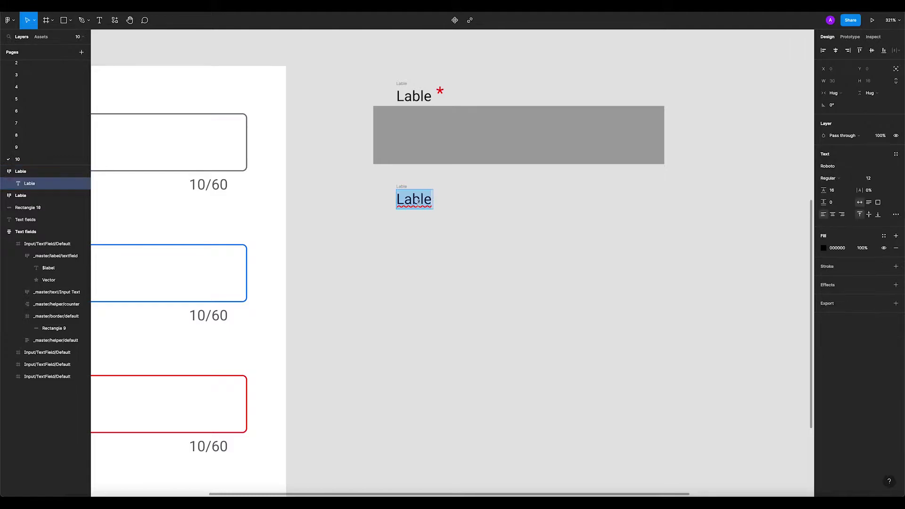
{"action": "right_click", "coordinate": [417, 201]}
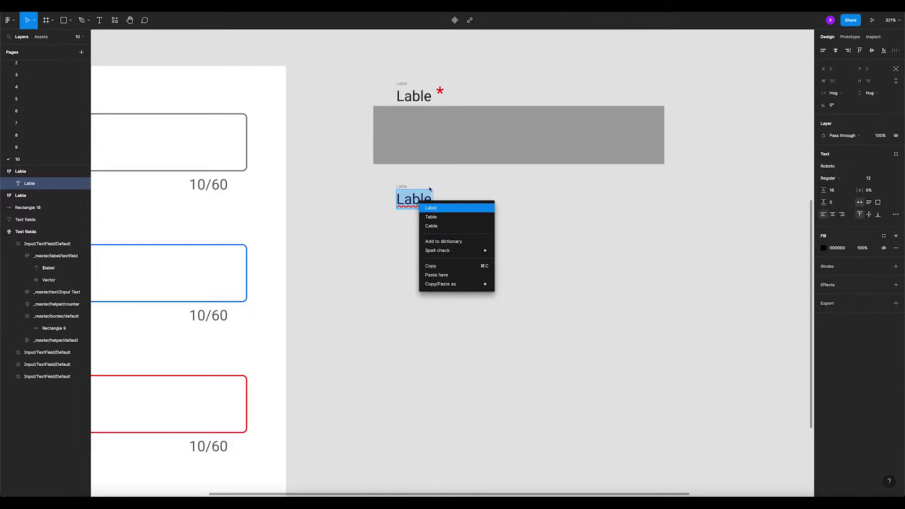
{"action": "left_click", "coordinate": [430, 206]}
{"action": "double_click", "coordinate": [415, 97]}
{"action": "right_click", "coordinate": [416, 101]}
{"action": "left_click", "coordinate": [429, 115]}
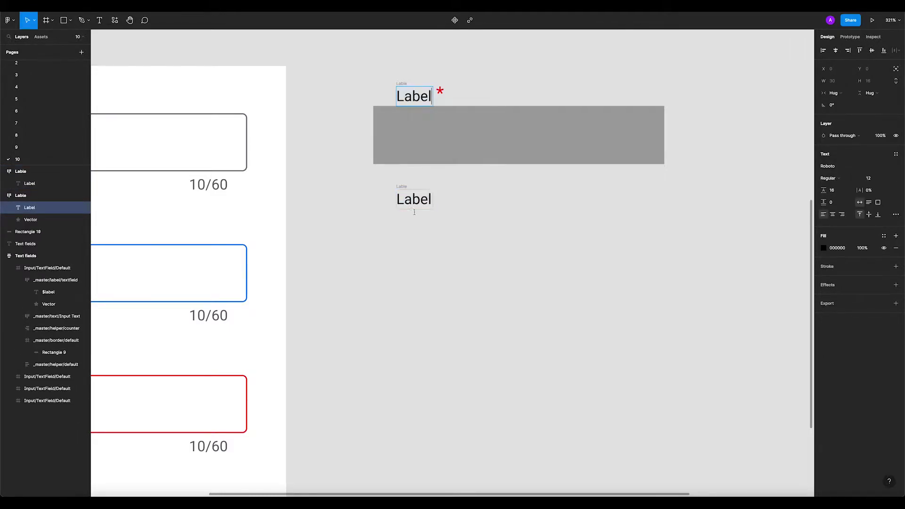
Retype the lower copy's text as 'Helper text'.
{"action": "left_click", "coordinate": [413, 198]}
{"action": "double_click", "coordinate": [414, 205]}
{"action": "type", "text": "help"}
{"action": "key", "text": "BackSpace"}
{"action": "key", "text": "BackSpace"}
{"action": "key", "text": "BackSpace"}
{"action": "key", "text": "BackSpace"}
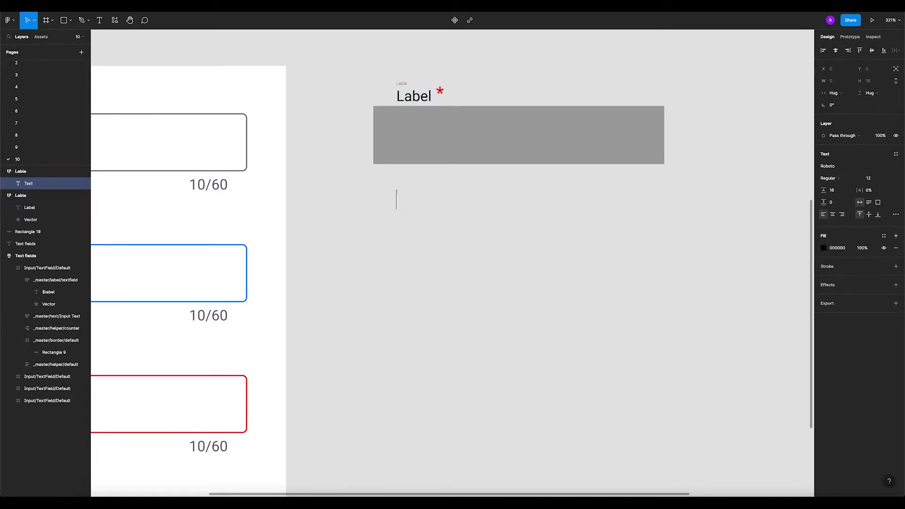
{"action": "type", "text": "helper tex"}
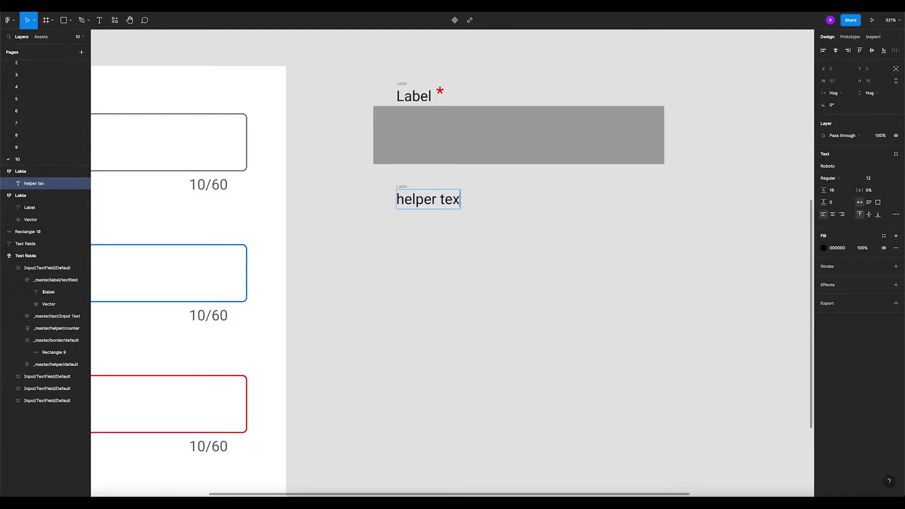
{"action": "type", "text": "t"}
{"action": "left_click_drag", "start_coordinate": [402, 199], "coordinate": [386, 197]}
{"action": "type", "text": "H"}
{"action": "left_click", "coordinate": [430, 255]}
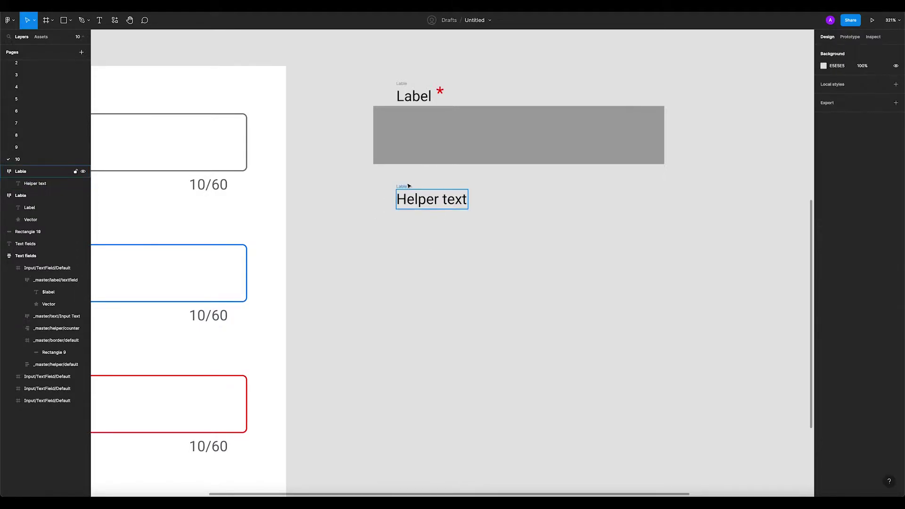
Move the Helper text frame under the grey field and name it 1.
{"action": "left_click_drag", "start_coordinate": [403, 191], "coordinate": [388, 175]}
{"action": "left_click", "coordinate": [374, 232]}
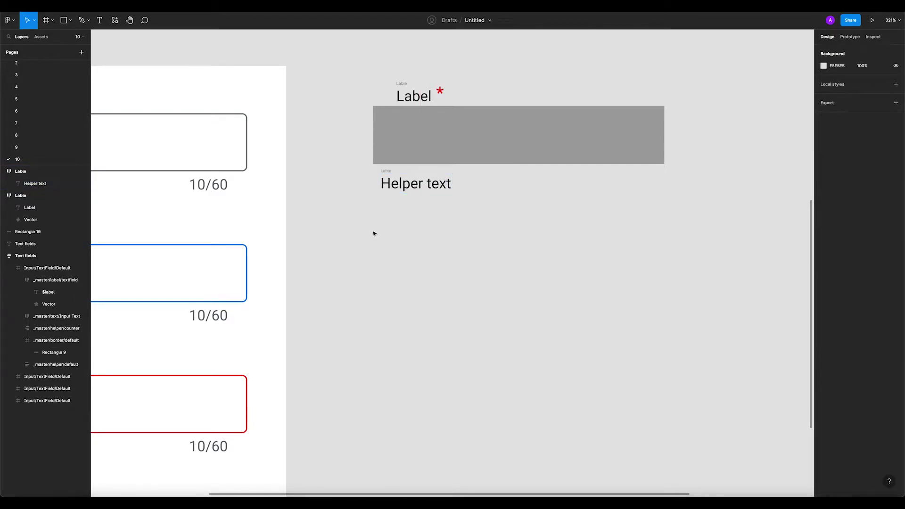
{"action": "left_click", "coordinate": [389, 175]}
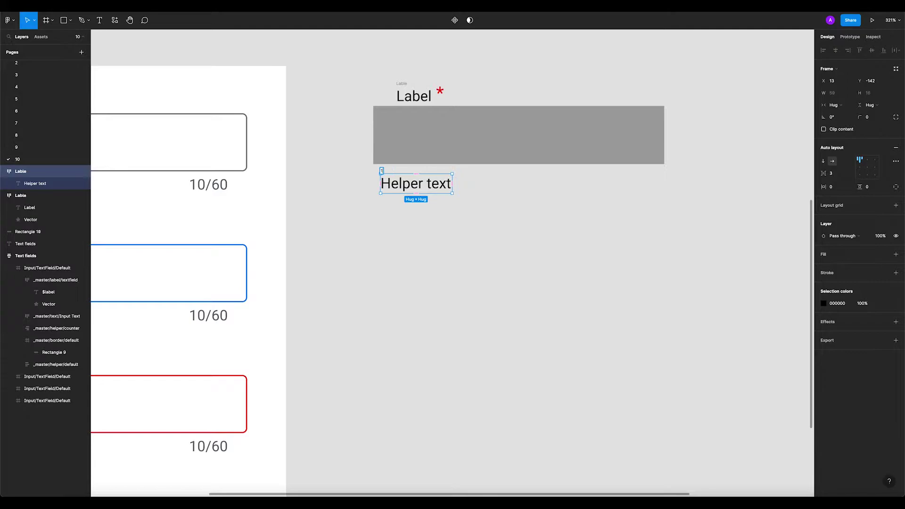
{"action": "left_click", "coordinate": [384, 233]}
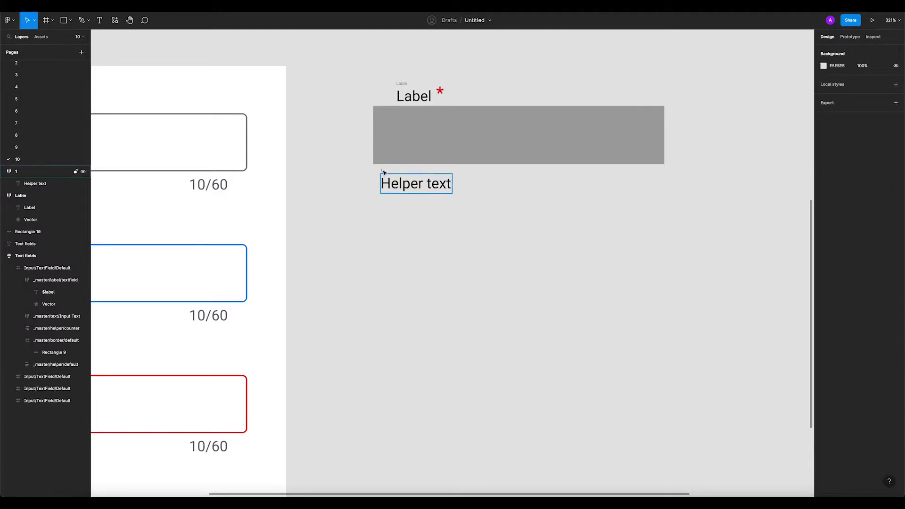
{"action": "left_click_drag", "start_coordinate": [383, 172], "coordinate": [376, 170]}
{"action": "left_click", "coordinate": [389, 219]}
Shift the Helper text frame up slightly to align under the field.
{"action": "scroll", "coordinate": [416, 246], "scroll_direction": "down", "scroll_amount": 3}
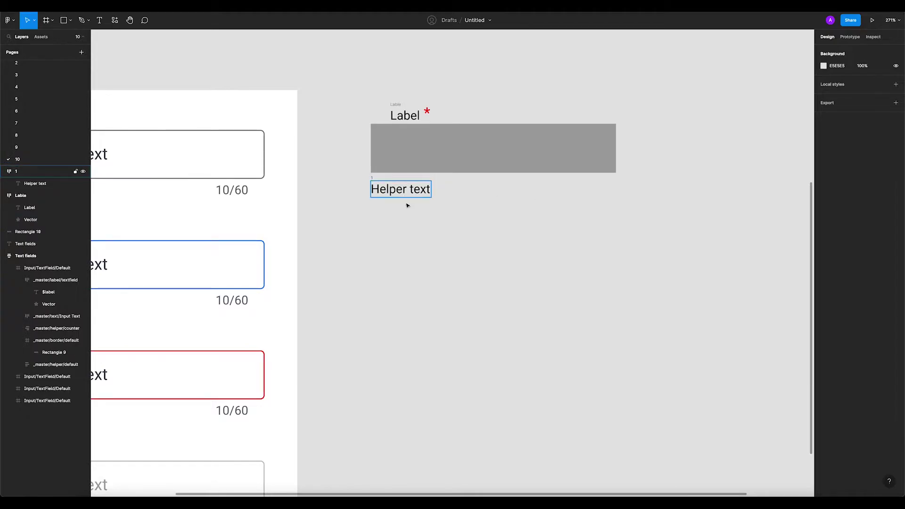
{"action": "scroll", "coordinate": [377, 208], "scroll_direction": "right", "scroll_amount": 1}
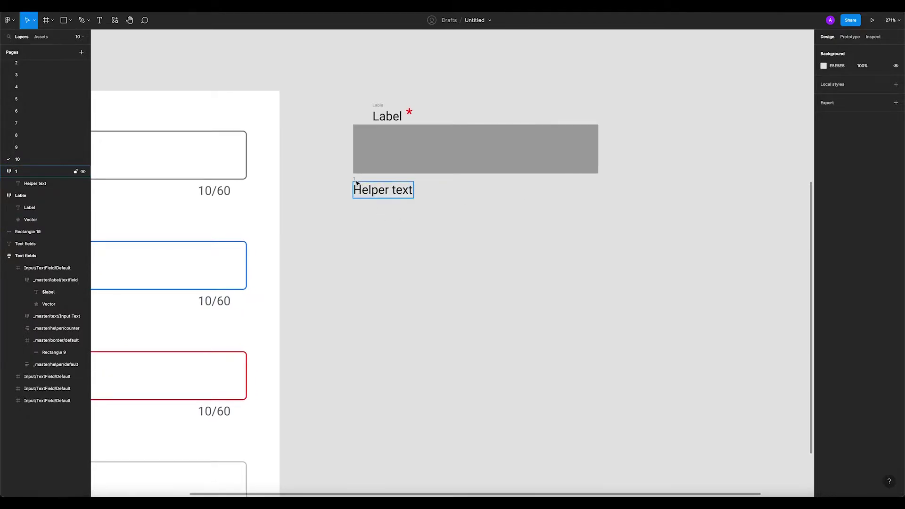
{"action": "left_click_drag", "start_coordinate": [360, 184], "coordinate": [356, 182]}
{"action": "left_click", "coordinate": [348, 197]}
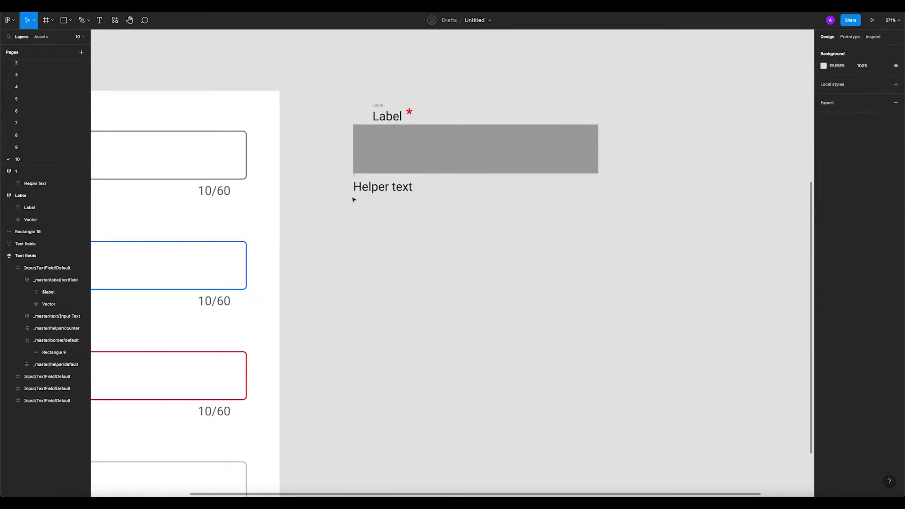
{"action": "scroll", "coordinate": [351, 205], "scroll_direction": "down", "scroll_amount": 1}
{"action": "scroll", "coordinate": [367, 189], "scroll_direction": "left", "scroll_amount": 2}
{"action": "left_click", "coordinate": [385, 176]}
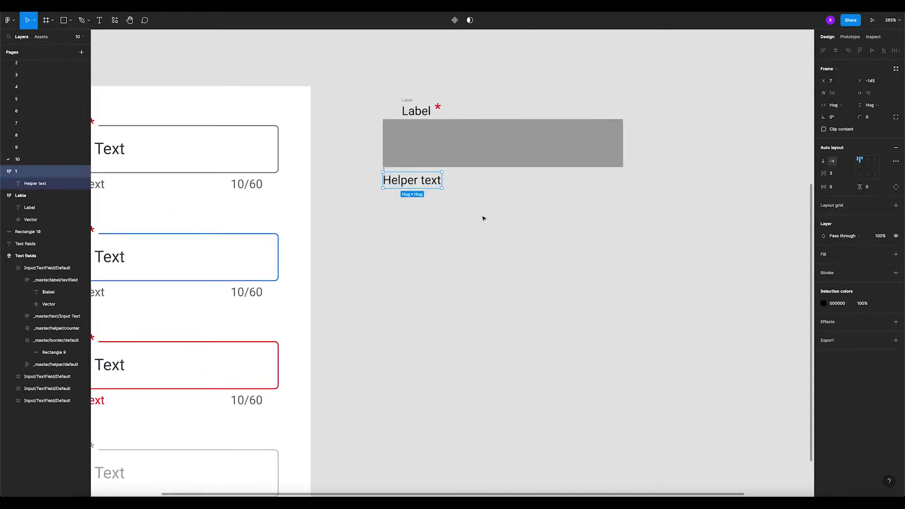
{"action": "scroll", "coordinate": [509, 222], "scroll_direction": "left", "scroll_amount": 2}
Nudge the Label frame above the field slightly left.
{"action": "scroll", "coordinate": [518, 230], "scroll_direction": "right", "scroll_amount": 2}
{"action": "scroll", "coordinate": [495, 234], "scroll_direction": "right", "scroll_amount": 1}
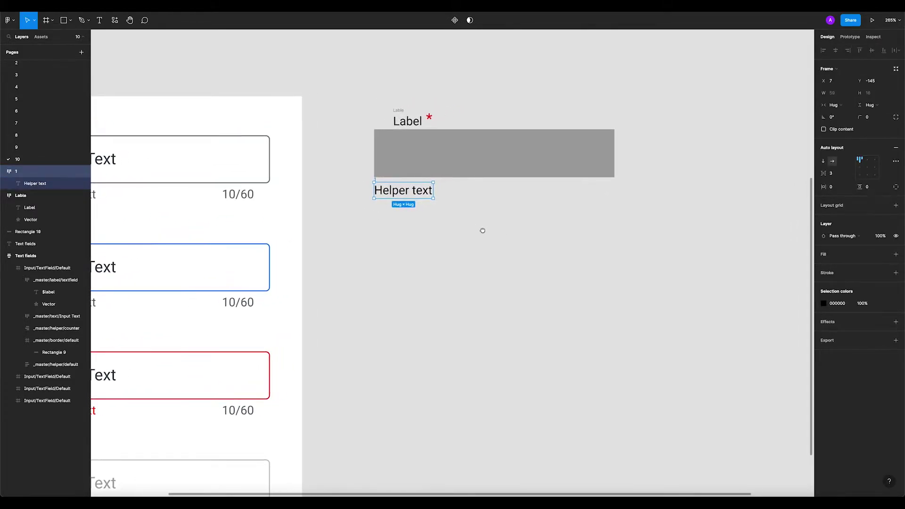
{"action": "scroll", "coordinate": [472, 230], "scroll_direction": "right", "scroll_amount": 1}
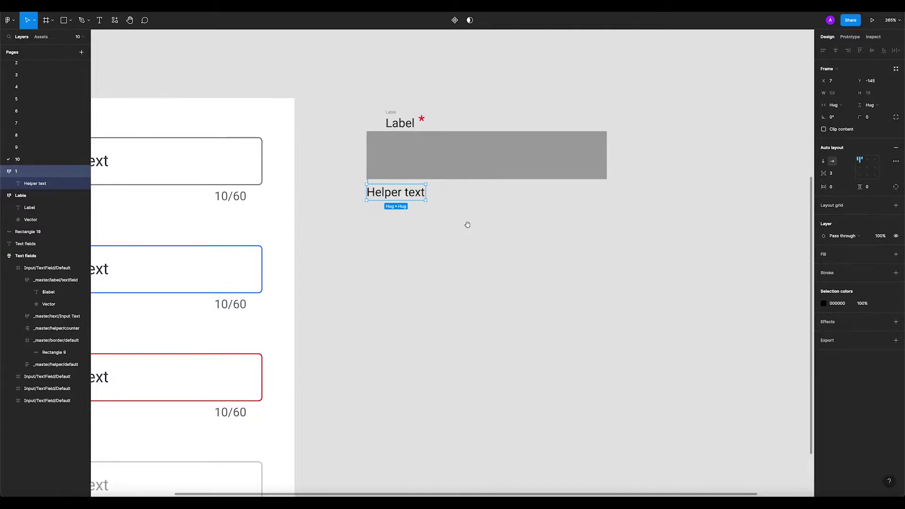
{"action": "left_click", "coordinate": [471, 207]}
{"action": "left_click", "coordinate": [395, 113]}
{"action": "left_click_drag", "start_coordinate": [395, 113], "coordinate": [392, 113]}
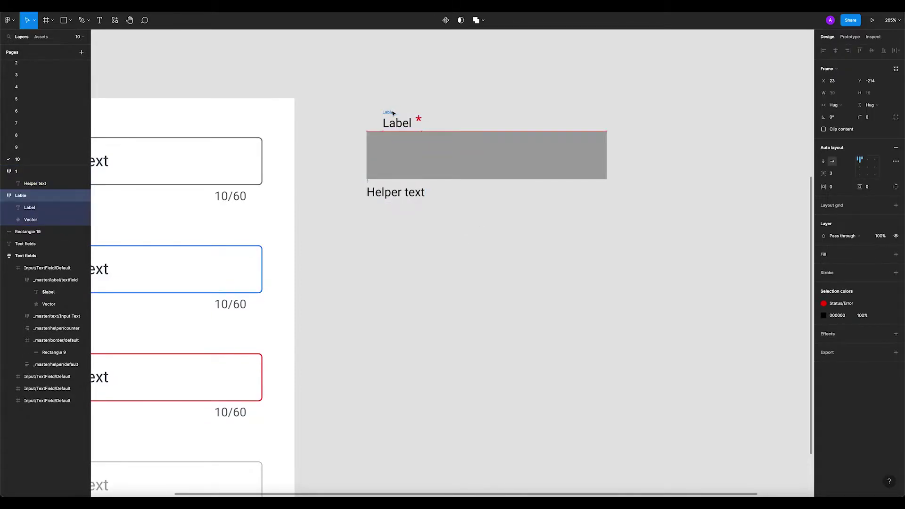
{"action": "left_click", "coordinate": [463, 109]}
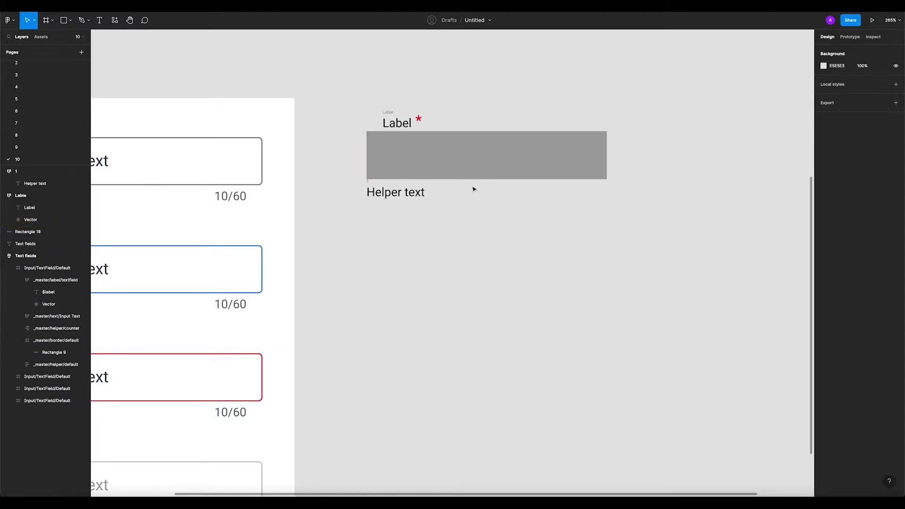
{"action": "scroll", "coordinate": [396, 197], "scroll_direction": "up", "scroll_amount": 3}
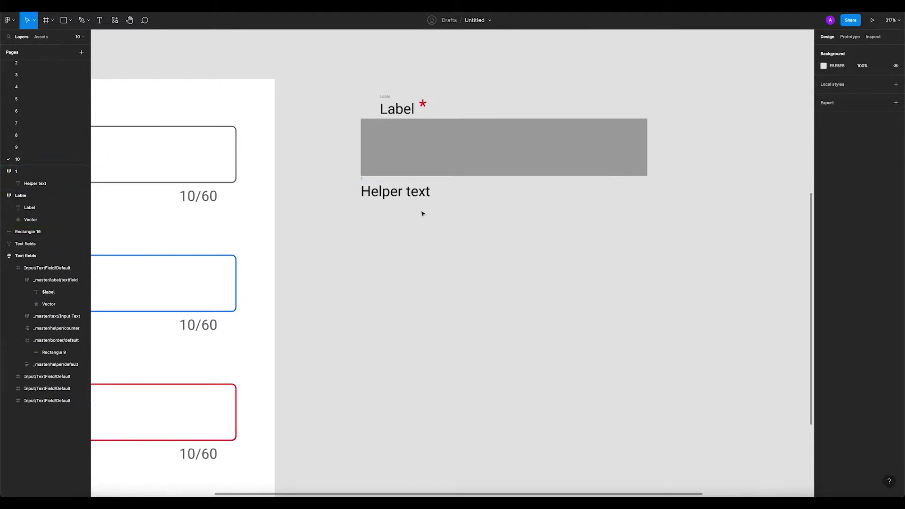
Give the helper-text frame individual padding: 16 left, 3 top.
{"action": "left_click", "coordinate": [368, 193]}
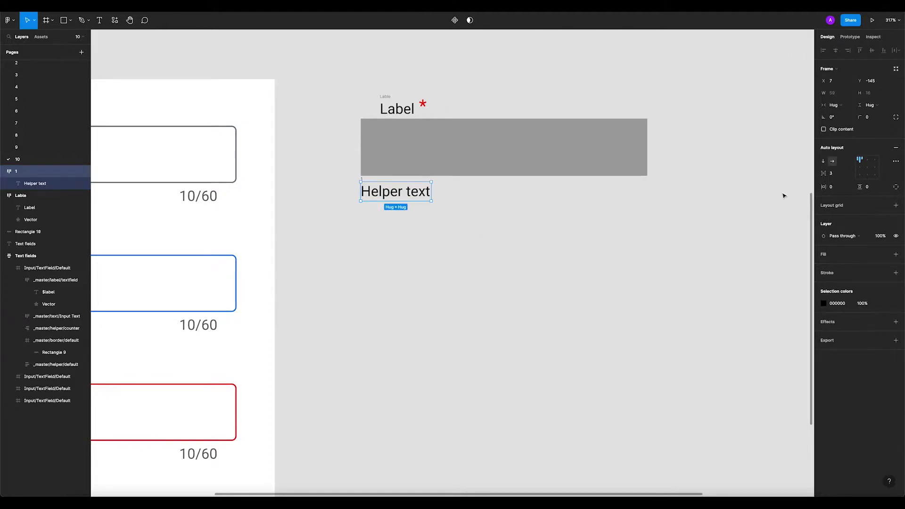
{"action": "left_click", "coordinate": [896, 187]}
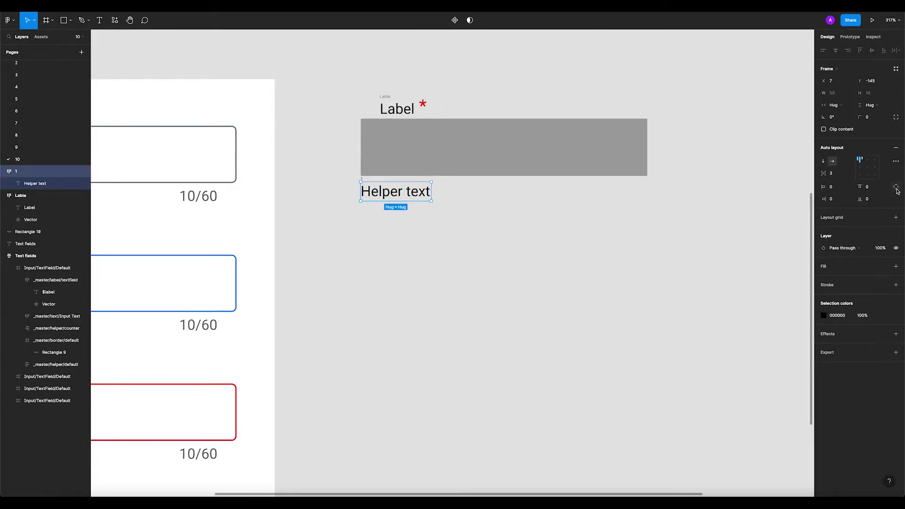
{"action": "left_click", "coordinate": [840, 193]}
{"action": "type", "text": "16"}
{"action": "key", "text": "Return"}
{"action": "left_click", "coordinate": [867, 187]}
{"action": "type", "text": "3"}
{"action": "key", "text": "Return"}
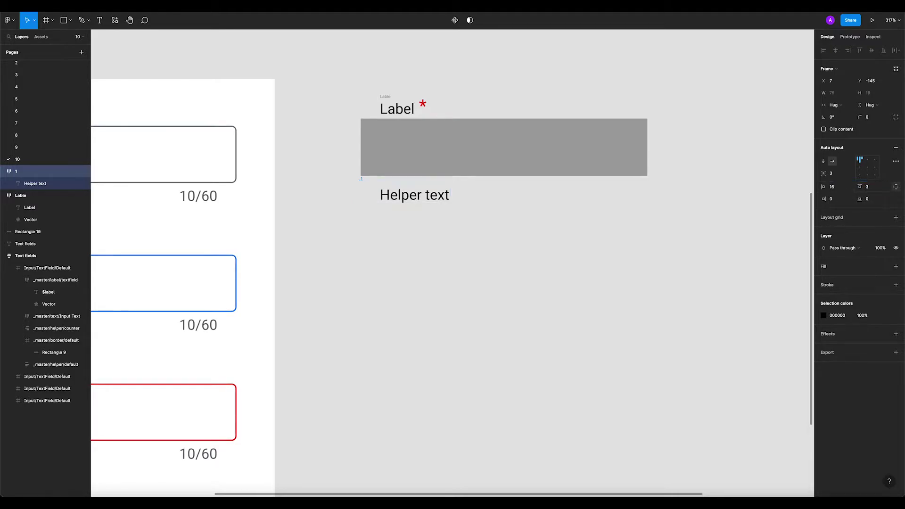
{"action": "left_click", "coordinate": [456, 246]}
Move the helper text closer to the field and rename its frame Hint.
{"action": "left_click", "coordinate": [363, 183]}
{"action": "left_click_drag", "start_coordinate": [363, 182], "coordinate": [365, 182]}
{"action": "left_click", "coordinate": [366, 181]}
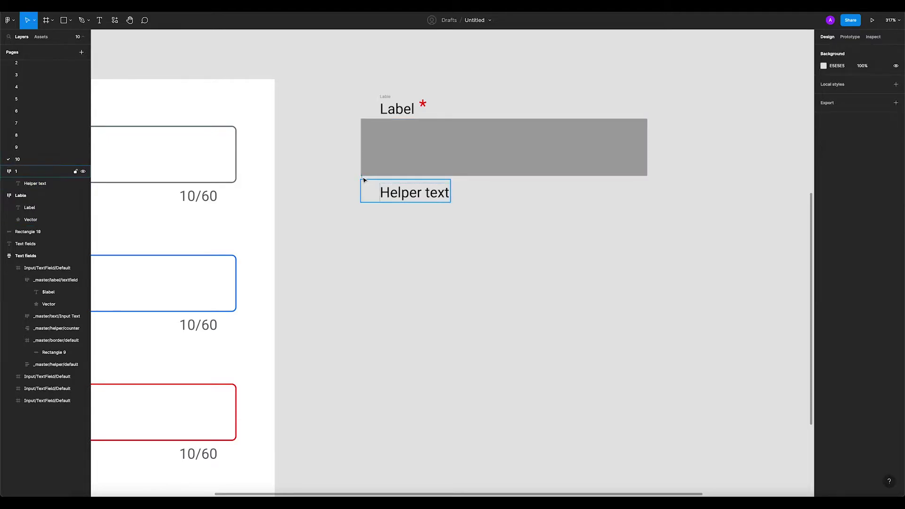
{"action": "left_click", "coordinate": [363, 181]}
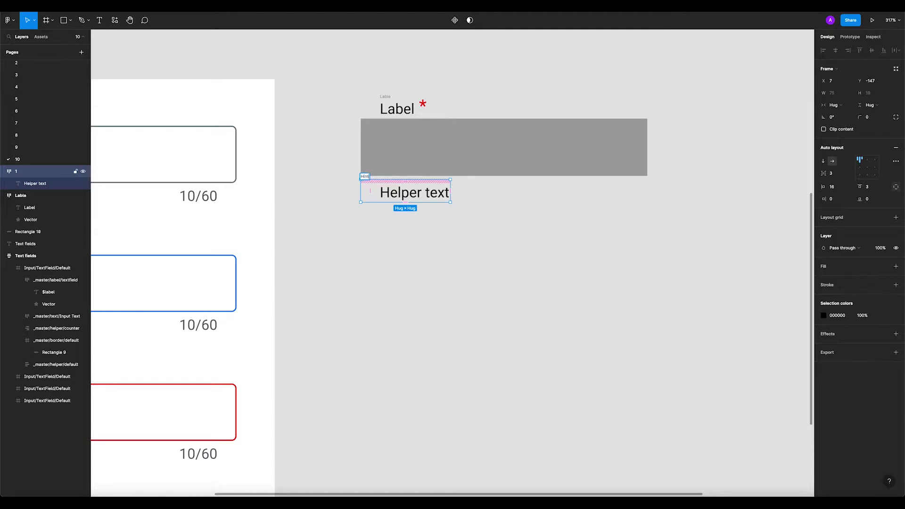
{"action": "type", "text": "\\"}
{"action": "key", "text": "Return"}
{"action": "double_click", "coordinate": [366, 177]}
{"action": "left_click", "coordinate": [369, 177]}
{"action": "key", "text": "BackSpace"}
{"action": "left_click", "coordinate": [364, 176]}
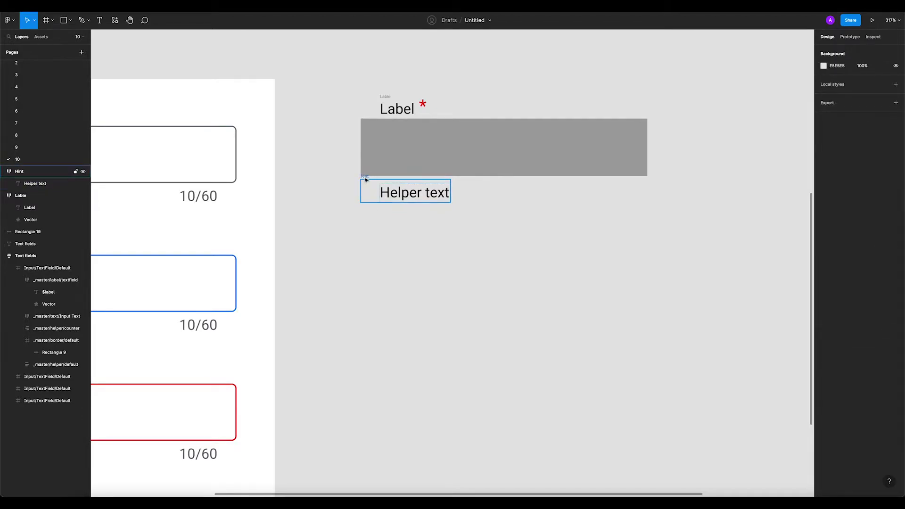
{"action": "left_click", "coordinate": [365, 178]}
Duplicate the Hint frame to the right end beneath the grey rectangle.
{"action": "left_click_drag", "start_coordinate": [367, 178], "coordinate": [562, 176]}
{"action": "key", "text": "Escape"}
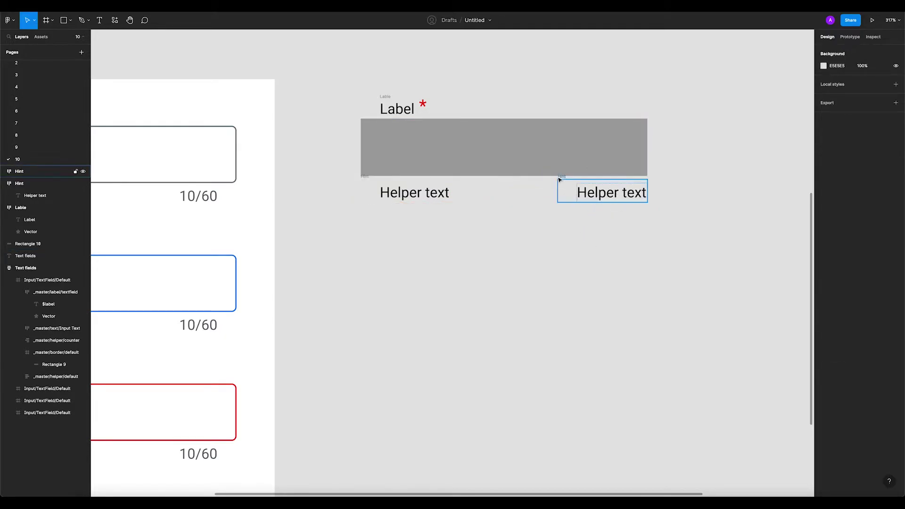
{"action": "left_click", "coordinate": [562, 182]}
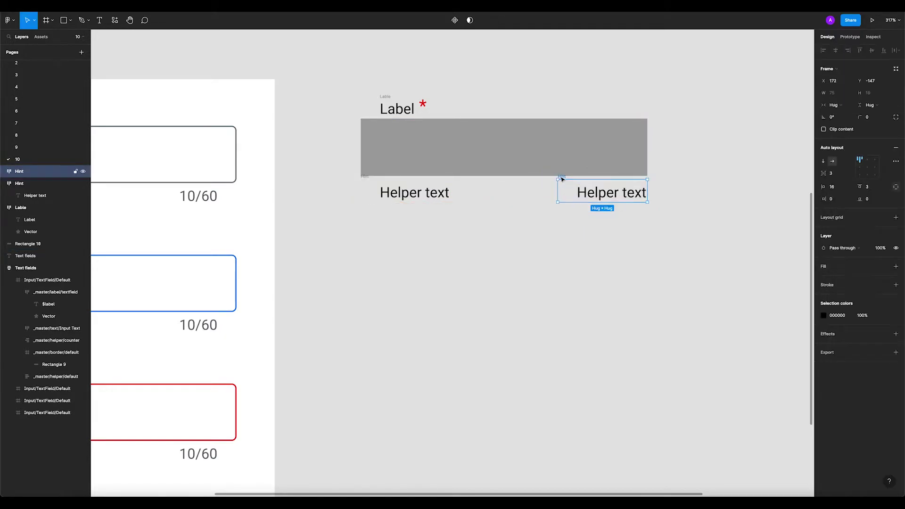
{"action": "left_click", "coordinate": [651, 264]}
Set the left Hint frame's auto layout to stack vertically.
{"action": "left_click", "coordinate": [19, 183]}
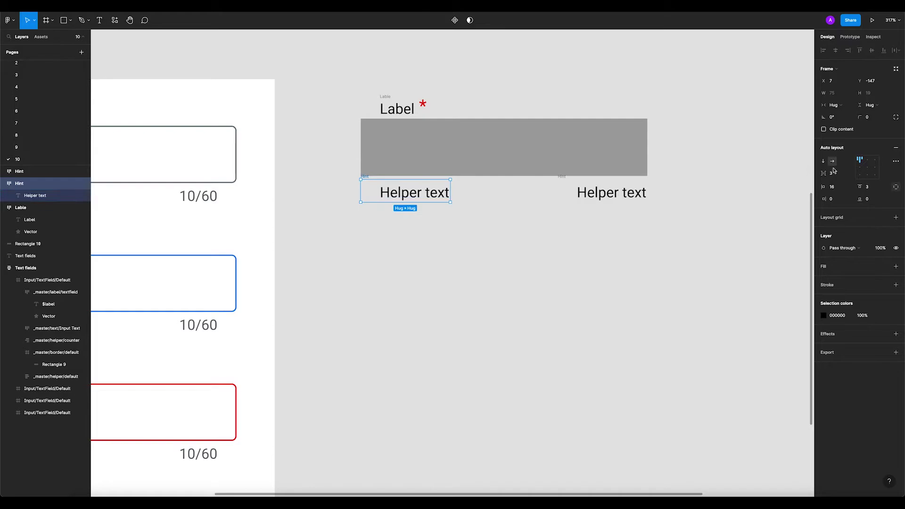
{"action": "left_click", "coordinate": [824, 162]}
{"action": "left_click", "coordinate": [833, 175]}
{"action": "left_click", "coordinate": [538, 253]}
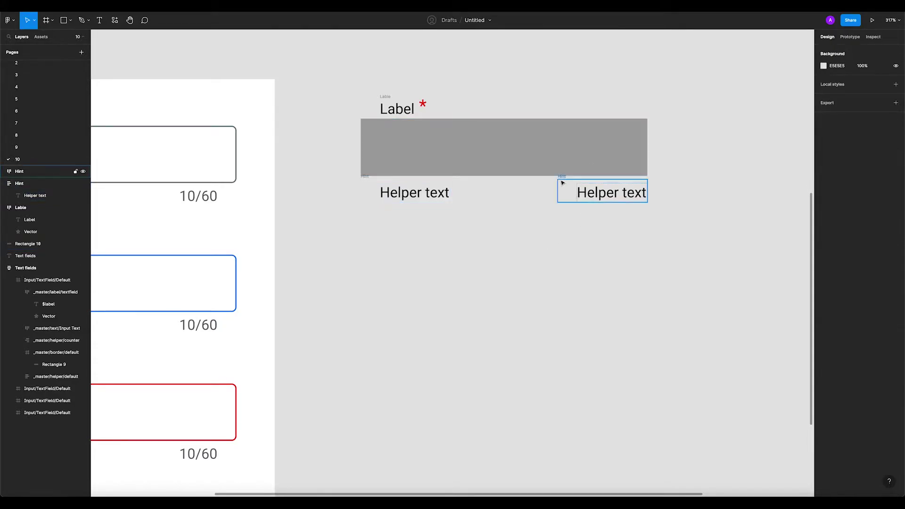
Give the right Hint 4 item spacing, 16 right padding and 0 left padding.
{"action": "left_click", "coordinate": [562, 183]}
{"action": "left_click", "coordinate": [843, 175]}
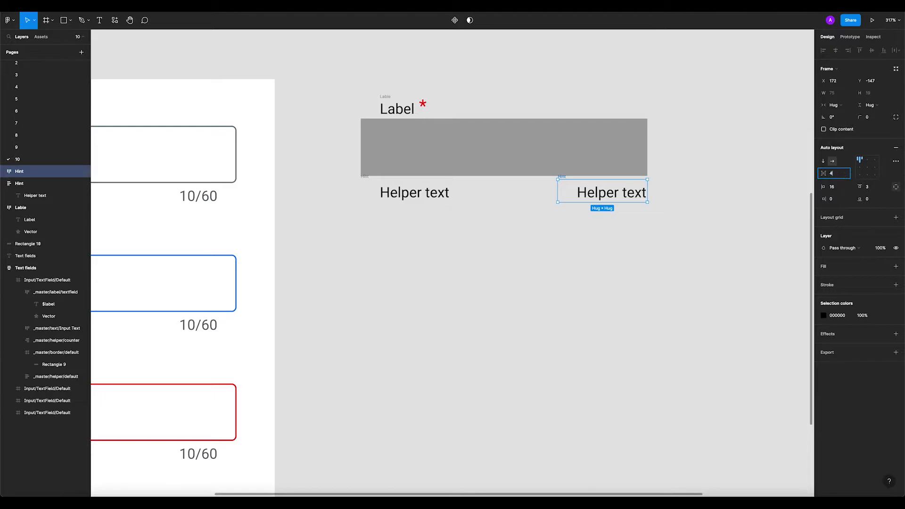
{"action": "type", "text": "4"}
{"action": "key", "text": "Return"}
{"action": "left_click", "coordinate": [842, 202]}
{"action": "type", "text": "6"}
{"action": "key", "text": "Return"}
{"action": "left_click", "coordinate": [839, 188]}
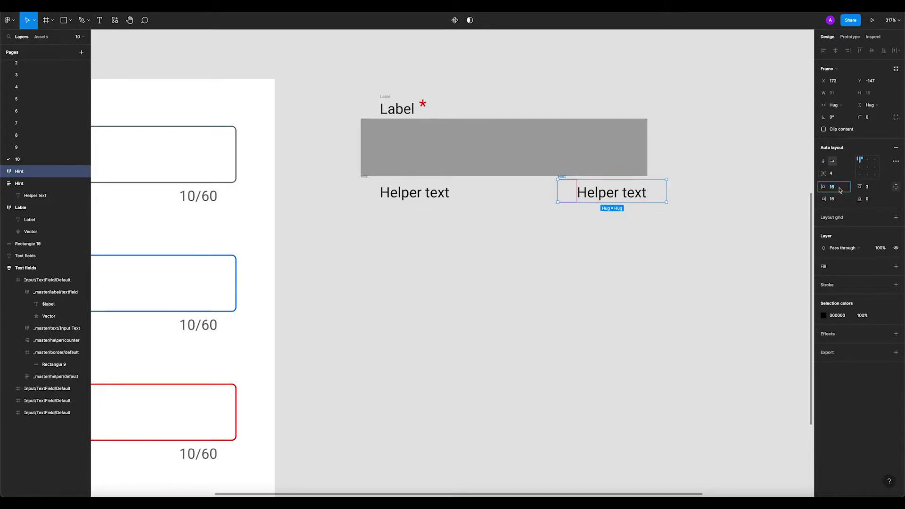
{"action": "key", "text": "Return"}
{"action": "left_click", "coordinate": [868, 188]}
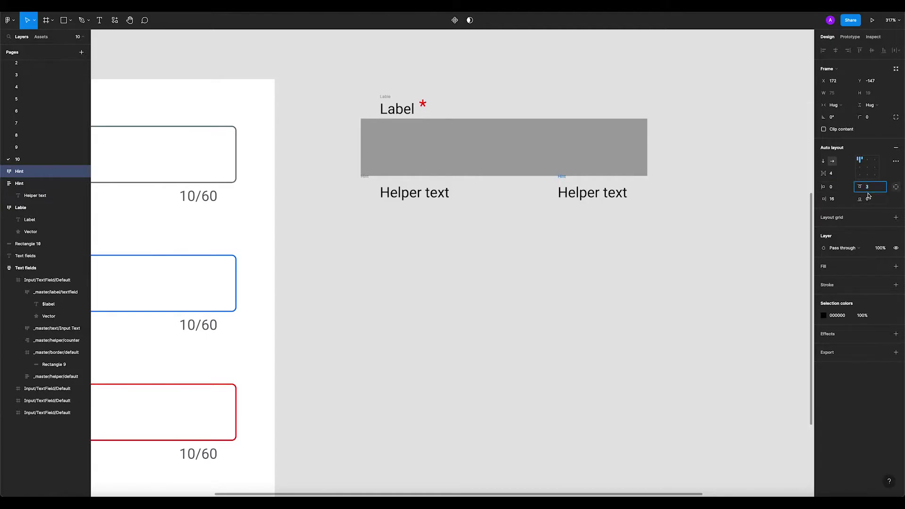
Start editing the copied hint's helper text.
{"action": "left_click", "coordinate": [740, 220]}
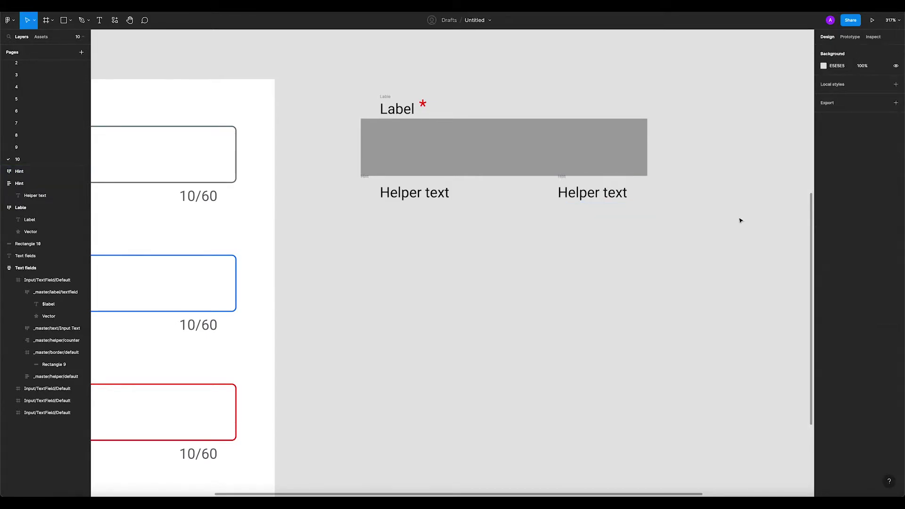
{"action": "left_click", "coordinate": [587, 193]}
{"action": "double_click", "coordinate": [588, 195]}
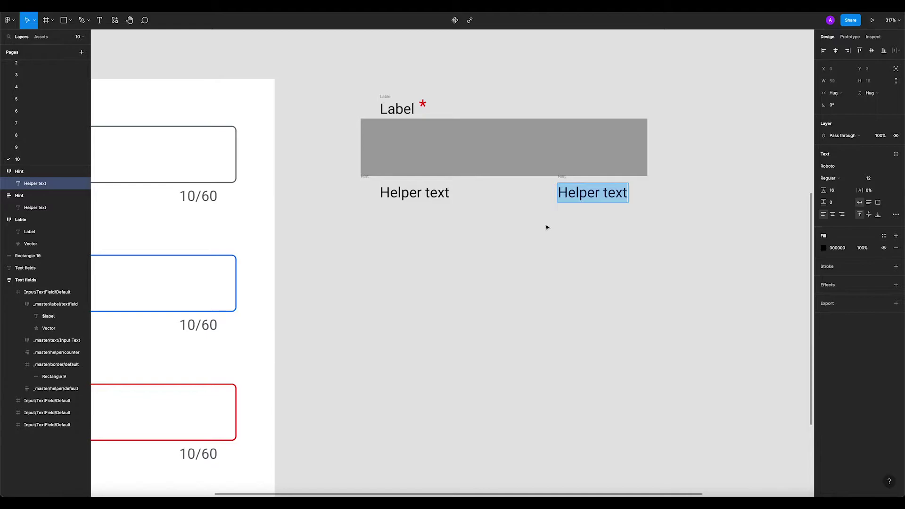
Replace the right-hand hint's text with '10/60'.
{"action": "key", "text": "Escape"}
{"action": "left_click", "coordinate": [487, 264]}
{"action": "scroll", "coordinate": [424, 253], "scroll_direction": "down", "scroll_amount": 5}
{"action": "scroll", "coordinate": [344, 222], "scroll_direction": "right", "scroll_amount": 2}
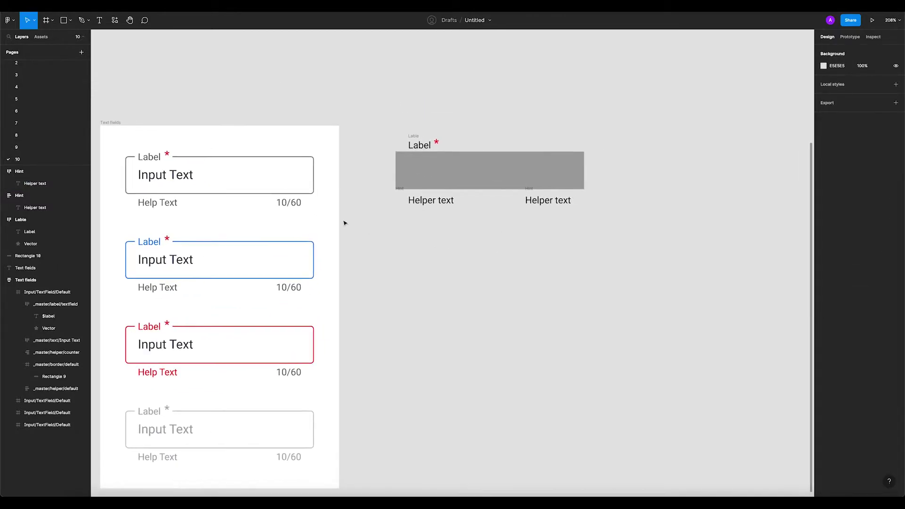
{"action": "scroll", "coordinate": [549, 202], "scroll_direction": "up", "scroll_amount": 2}
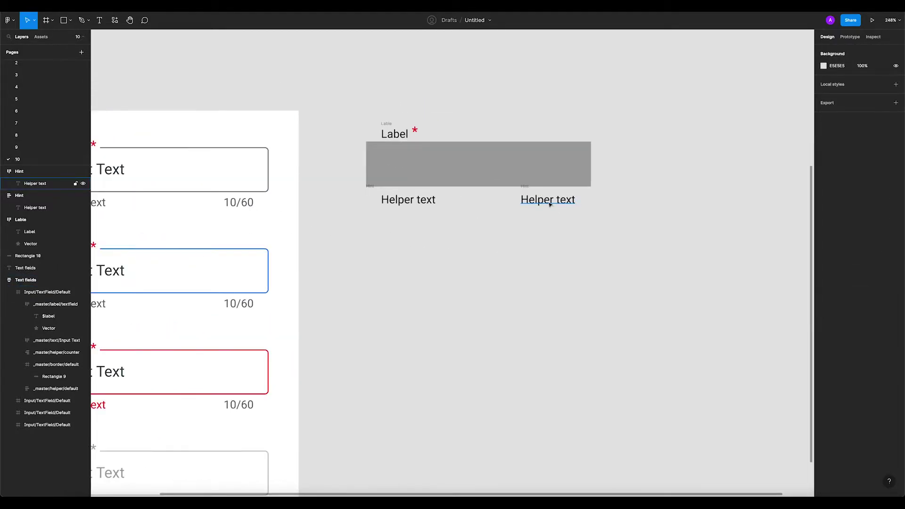
{"action": "double_click", "coordinate": [548, 201]}
{"action": "double_click", "coordinate": [547, 200]}
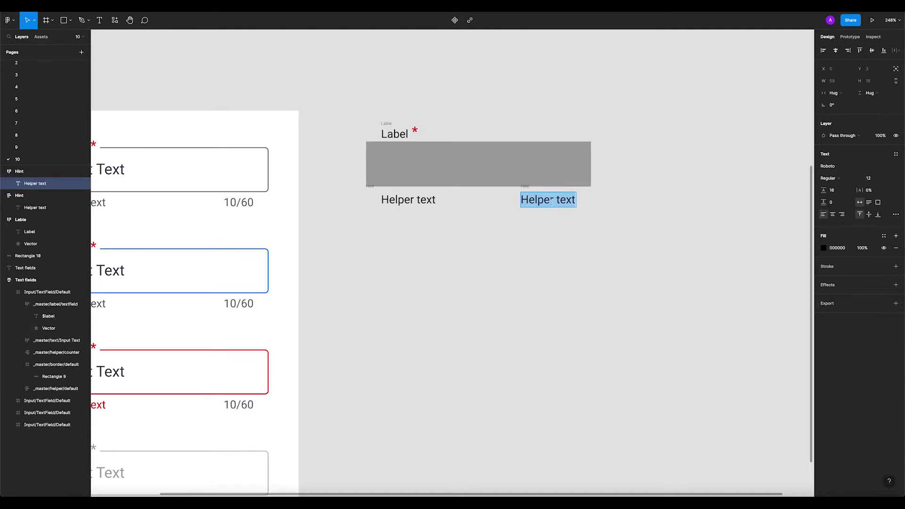
{"action": "scroll", "coordinate": [551, 202], "scroll_direction": "down", "scroll_amount": 1}
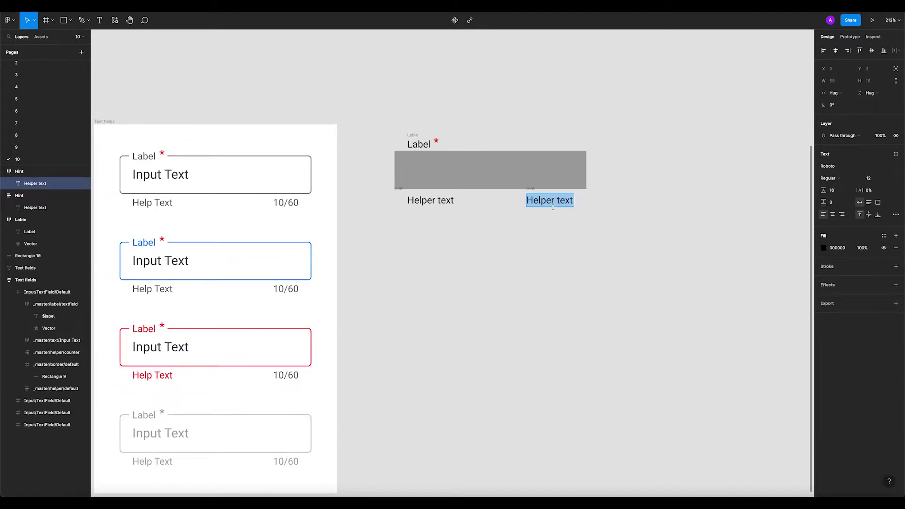
{"action": "type", "text": "10/60"}
{"action": "scroll", "coordinate": [533, 203], "scroll_direction": "up", "scroll_amount": 5}
Rename the right-hand Hint frame to 'helper counter'.
{"action": "key", "text": "Escape"}
{"action": "left_click", "coordinate": [485, 205]}
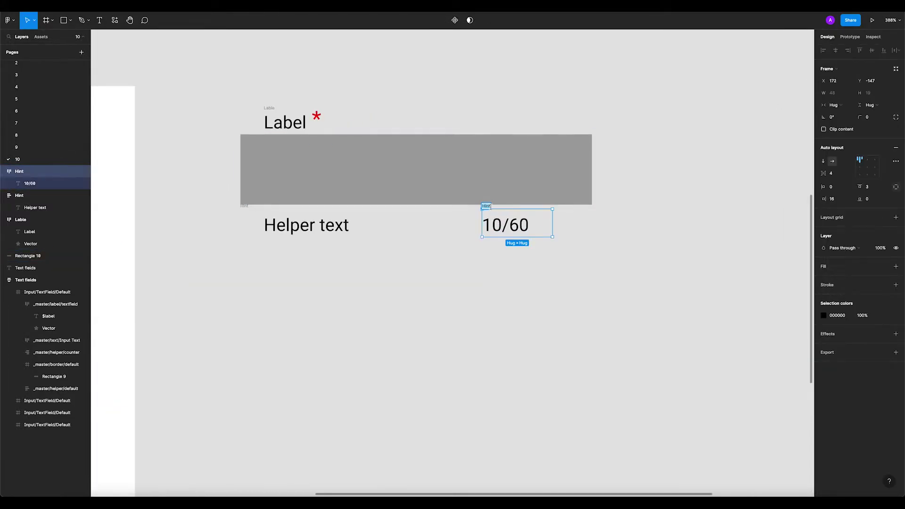
{"action": "type", "text": "helper counter"}
{"action": "key", "text": "Return"}
Move the 10/60 counter further right under the grey field.
{"action": "left_click", "coordinate": [453, 260]}
{"action": "left_click_drag", "start_coordinate": [487, 209], "coordinate": [542, 203]}
{"action": "left_click", "coordinate": [539, 285]}
{"action": "left_click", "coordinate": [519, 287]}
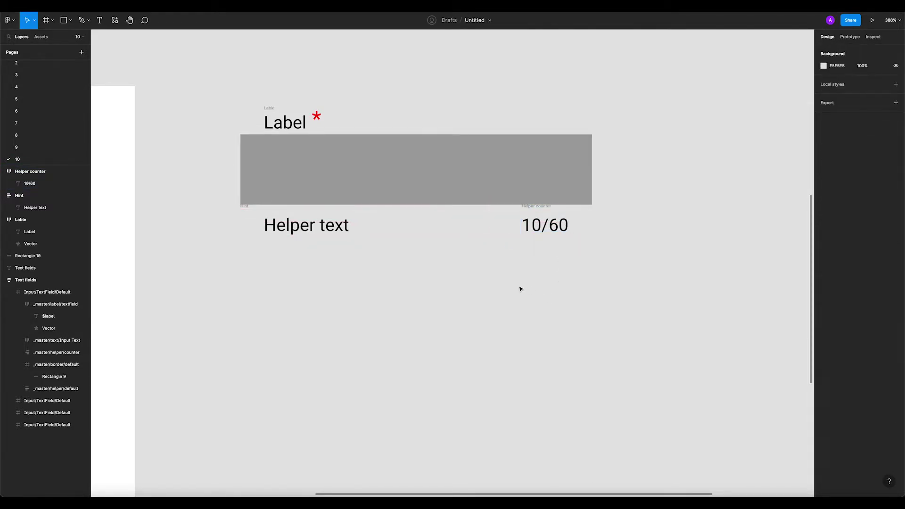
Give the Lable frame 4 px horizontal padding and a 4 px gap.
{"action": "left_click", "coordinate": [267, 108]}
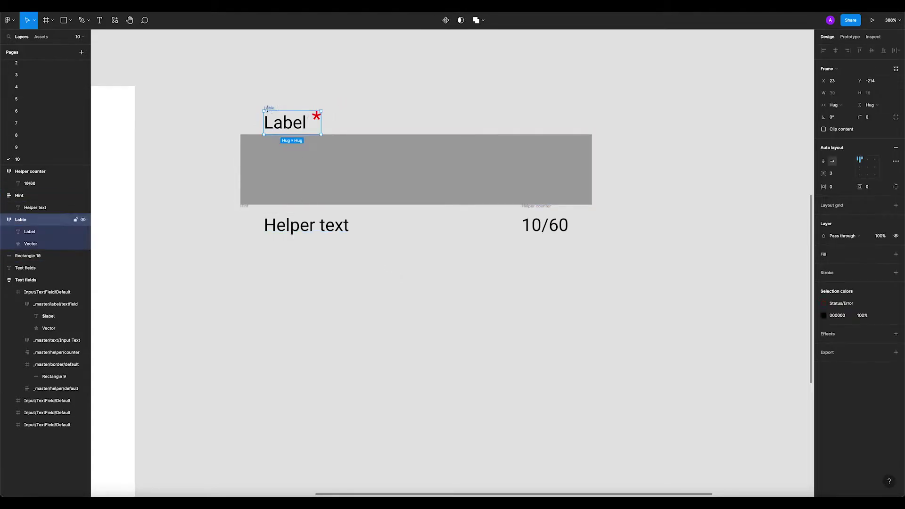
{"action": "left_click", "coordinate": [833, 175]}
{"action": "left_click", "coordinate": [832, 188]}
{"action": "type", "text": "4"}
{"action": "key", "text": "Return"}
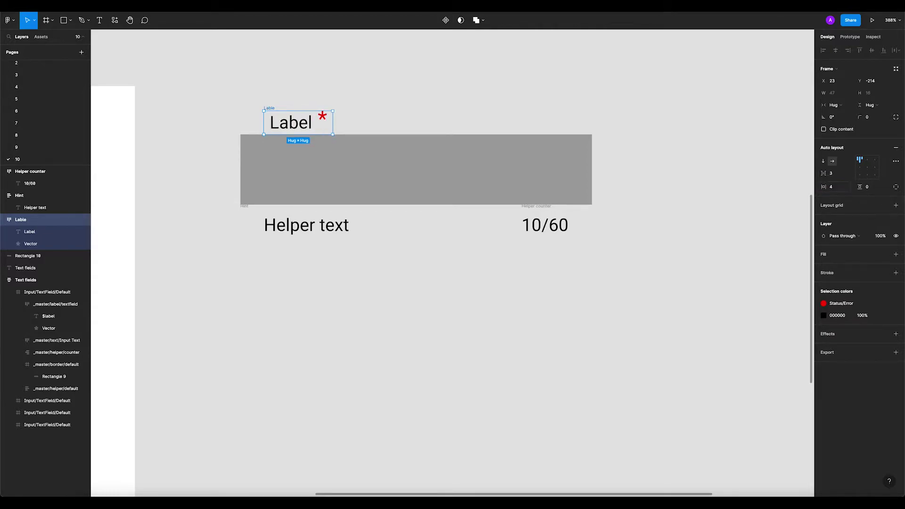
{"action": "left_click", "coordinate": [835, 174]}
{"action": "type", "text": "4"}
{"action": "key", "text": "Return"}
Add a white FFFFFF fill to the Lable frame.
{"action": "left_click", "coordinate": [364, 106]}
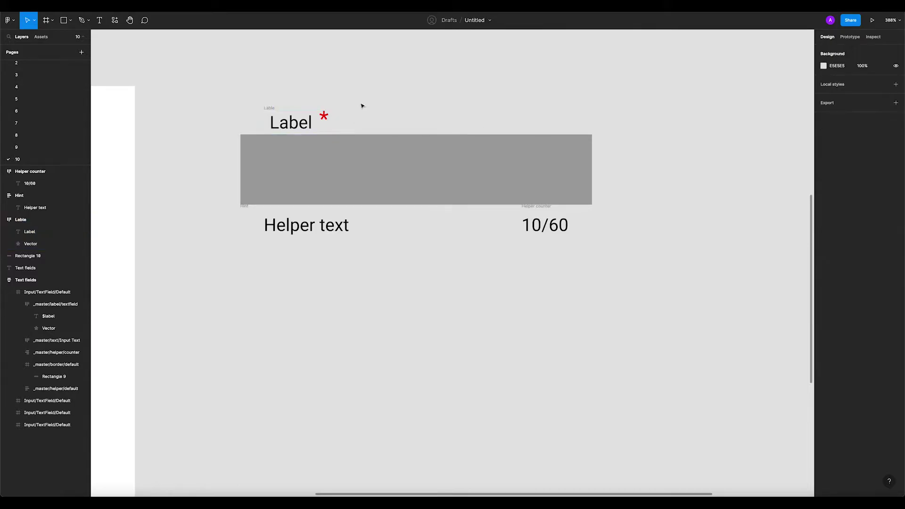
{"action": "left_click", "coordinate": [267, 115]}
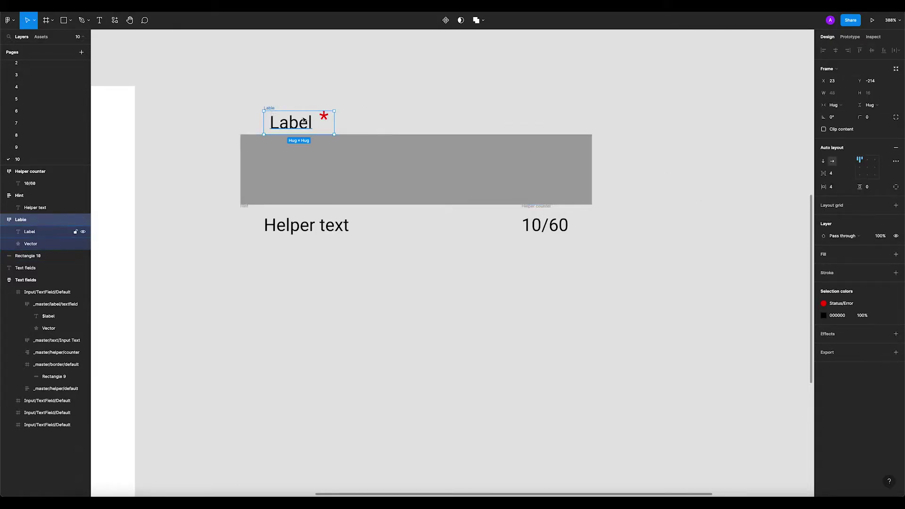
{"action": "left_click", "coordinate": [896, 254]}
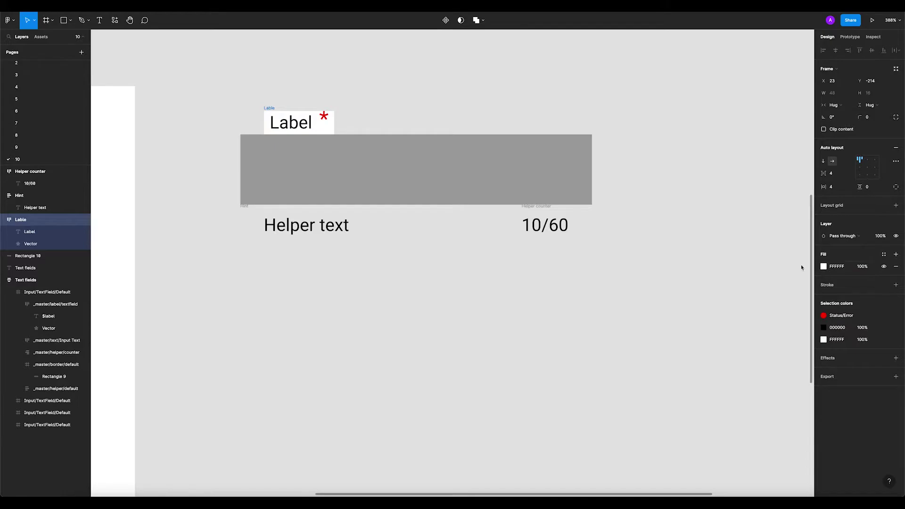
{"action": "left_click", "coordinate": [236, 65]}
Move the Lable frame down so it overlaps the field's top edge.
{"action": "left_click_drag", "start_coordinate": [268, 110], "coordinate": [269, 124]}
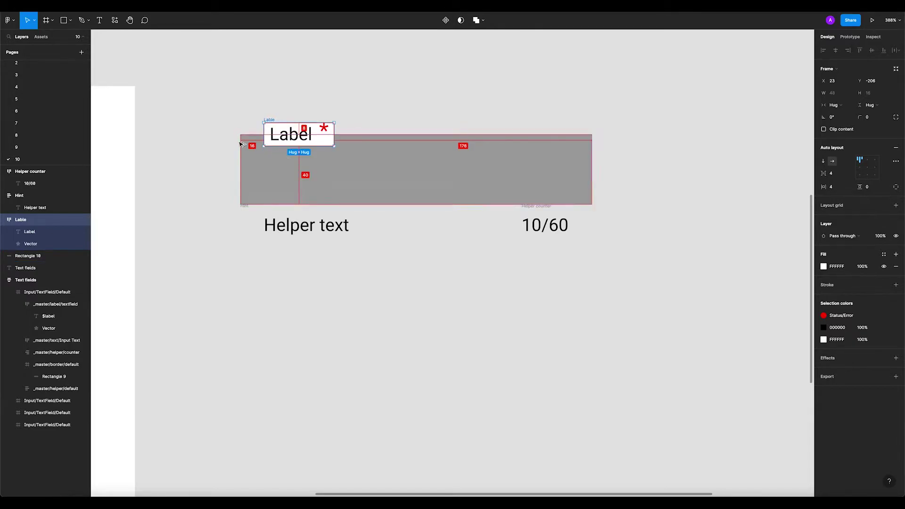
{"action": "left_click", "coordinate": [261, 99]}
{"action": "left_click", "coordinate": [245, 208]}
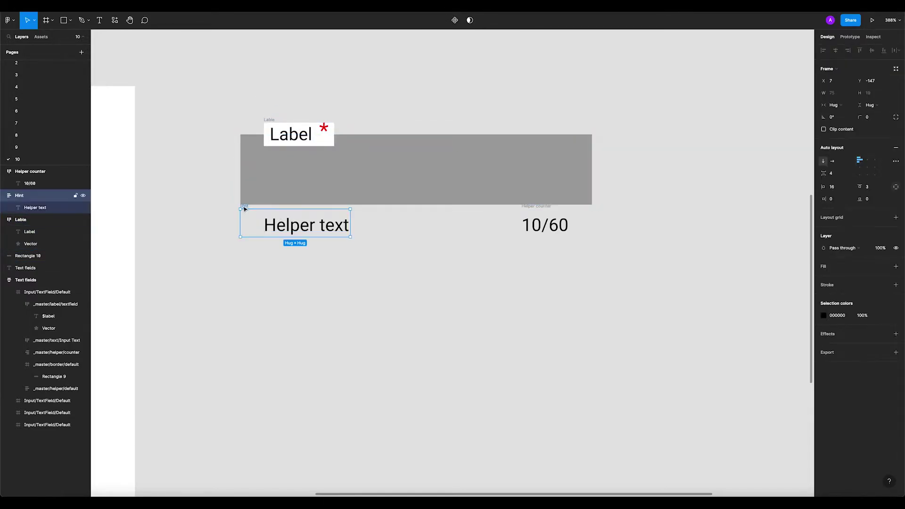
{"action": "left_click", "coordinate": [267, 62]}
{"action": "scroll", "coordinate": [273, 115], "scroll_direction": "down", "scroll_amount": 3}
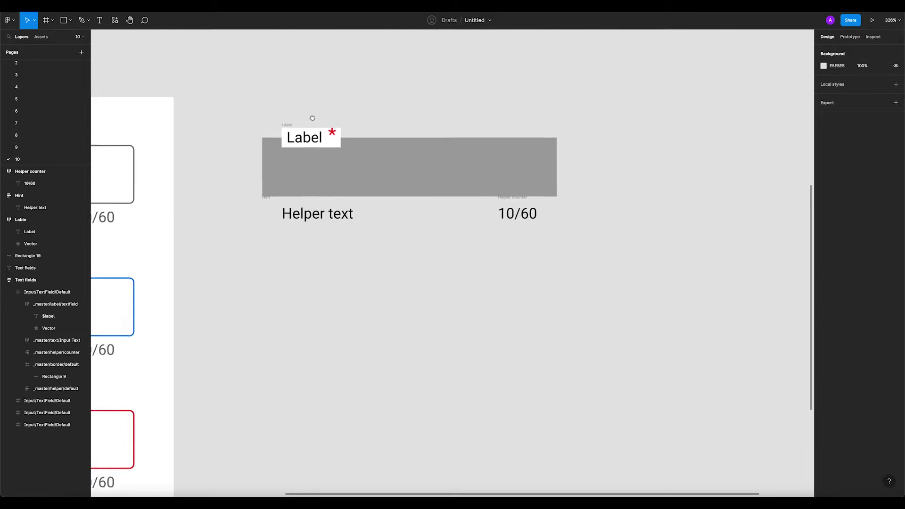
{"action": "scroll", "coordinate": [311, 119], "scroll_direction": "left", "scroll_amount": 2}
Alt-drag a copy of the Label text into the grey field.
{"action": "scroll", "coordinate": [339, 119], "scroll_direction": "right", "scroll_amount": 3}
{"action": "scroll", "coordinate": [283, 156], "scroll_direction": "up", "scroll_amount": 4}
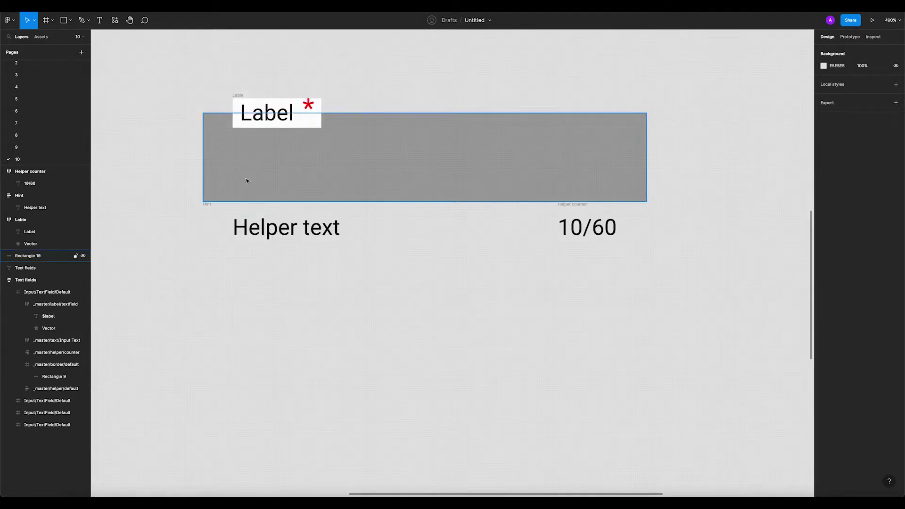
{"action": "left_click", "coordinate": [273, 120]}
{"action": "left_click_drag", "start_coordinate": [286, 117], "coordinate": [292, 172]}
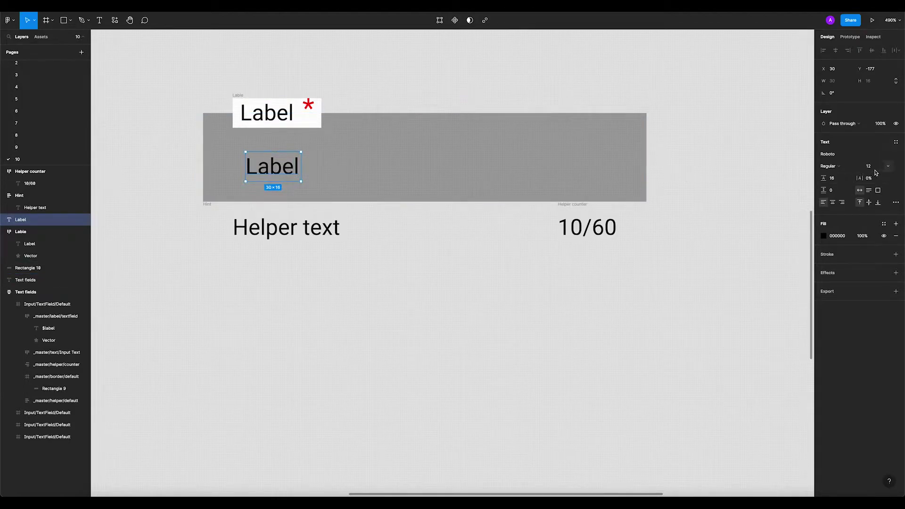
Set the copied text to font size 16 with a 24 line height.
{"action": "double_click", "coordinate": [284, 174]}
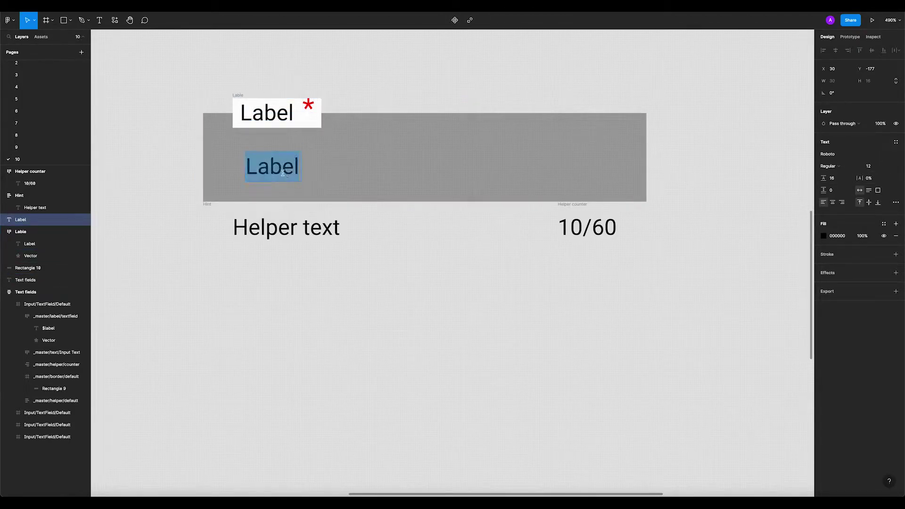
{"action": "left_click", "coordinate": [874, 169]}
{"action": "type", "text": "16"}
{"action": "key", "text": "Return"}
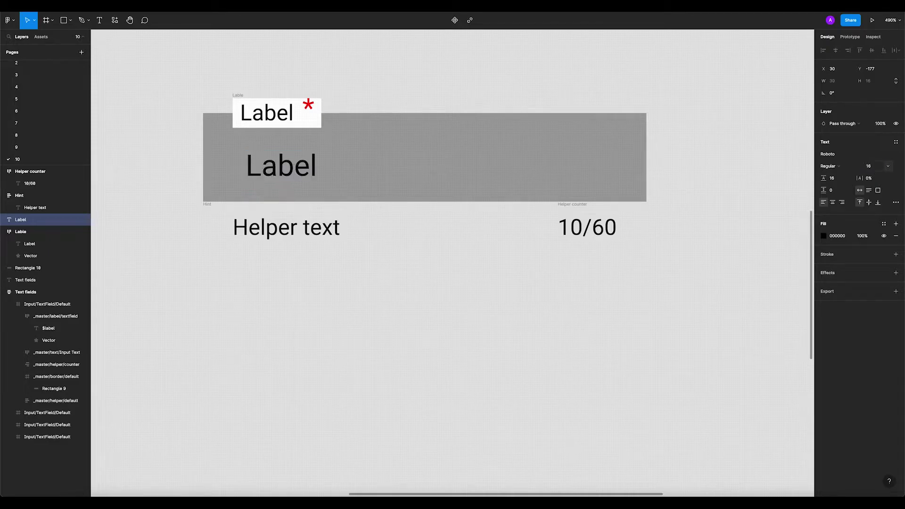
{"action": "left_click", "coordinate": [841, 181]}
{"action": "type", "text": "24"}
{"action": "key", "text": "Return"}
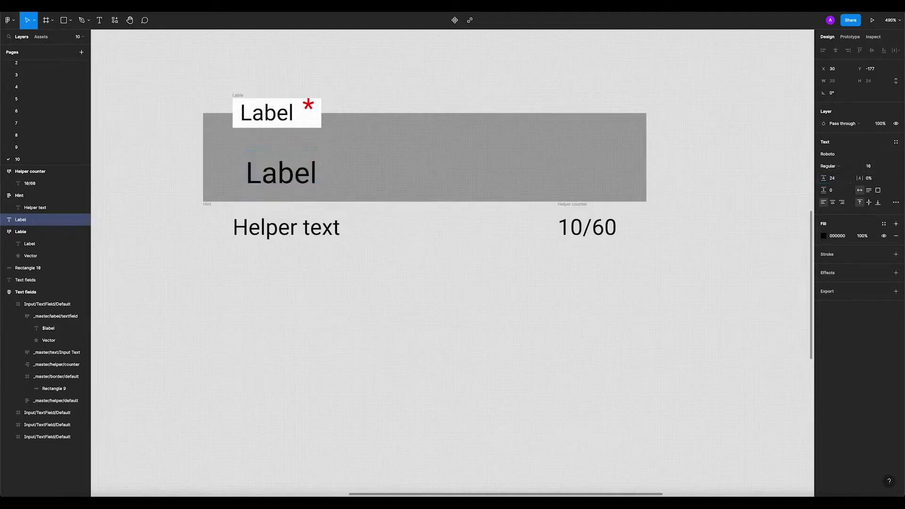
Shift the copy up-left inside the field and retype it as 'Input text'.
{"action": "left_click_drag", "start_coordinate": [282, 170], "coordinate": [270, 164]}
{"action": "scroll", "coordinate": [354, 165], "scroll_direction": "down", "scroll_amount": 10}
{"action": "left_click", "coordinate": [350, 243]}
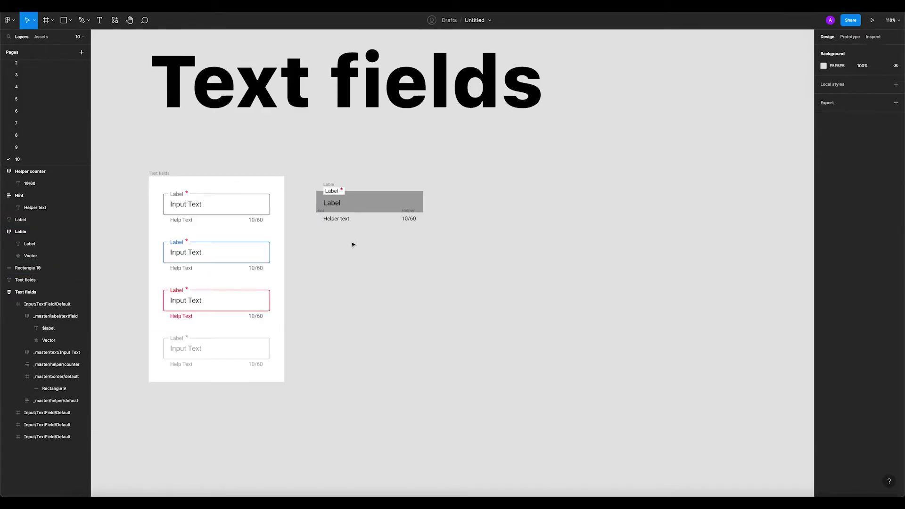
{"action": "scroll", "coordinate": [338, 193], "scroll_direction": "up", "scroll_amount": 5}
{"action": "double_click", "coordinate": [327, 196]}
{"action": "scroll", "coordinate": [326, 195], "scroll_direction": "up", "scroll_amount": 5}
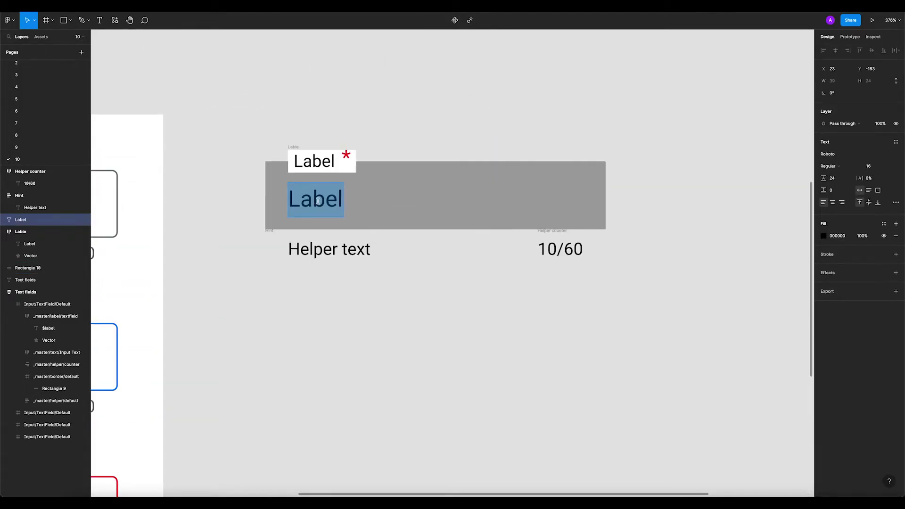
{"action": "type", "text": "Input"}
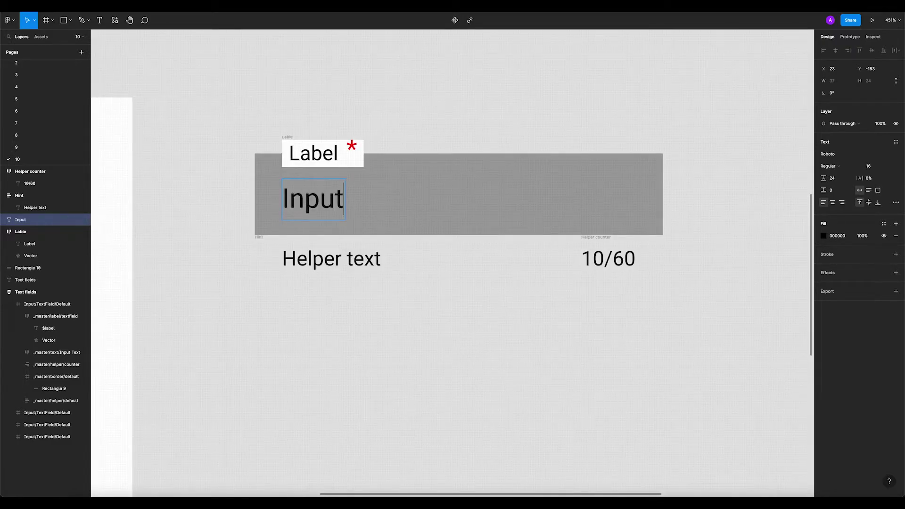
{"action": "type", "text": " text"}
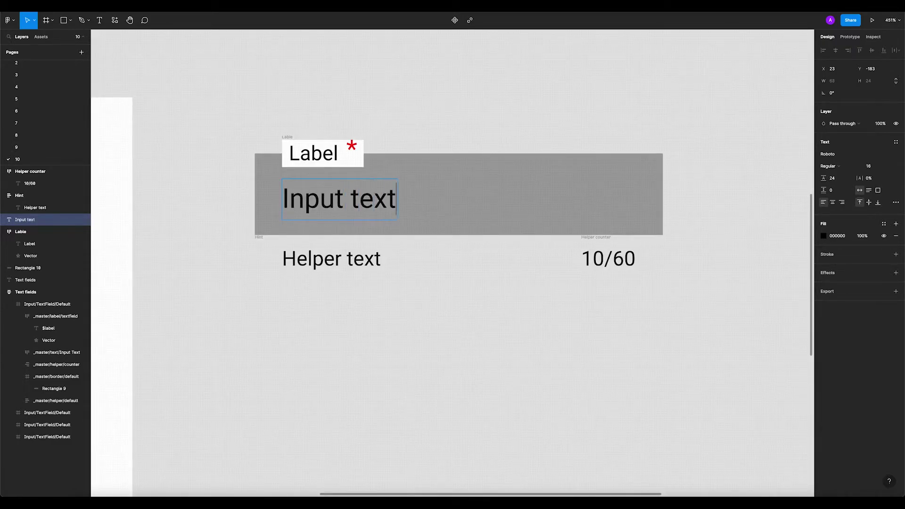
{"action": "key", "text": "Escape"}
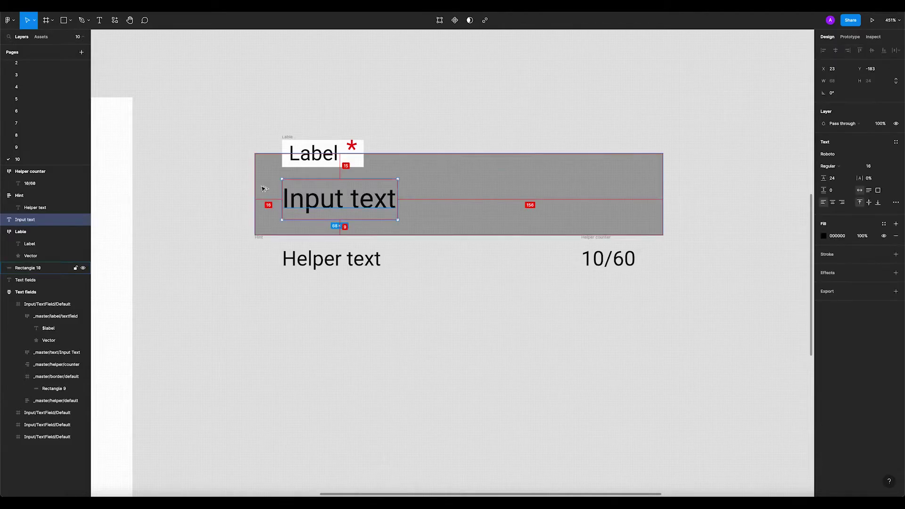
Nudge Input text up slightly and check its distances to the field edges.
{"action": "key", "text": "Up"}
{"action": "key", "text": "Up"}
{"action": "key", "text": "Up"}
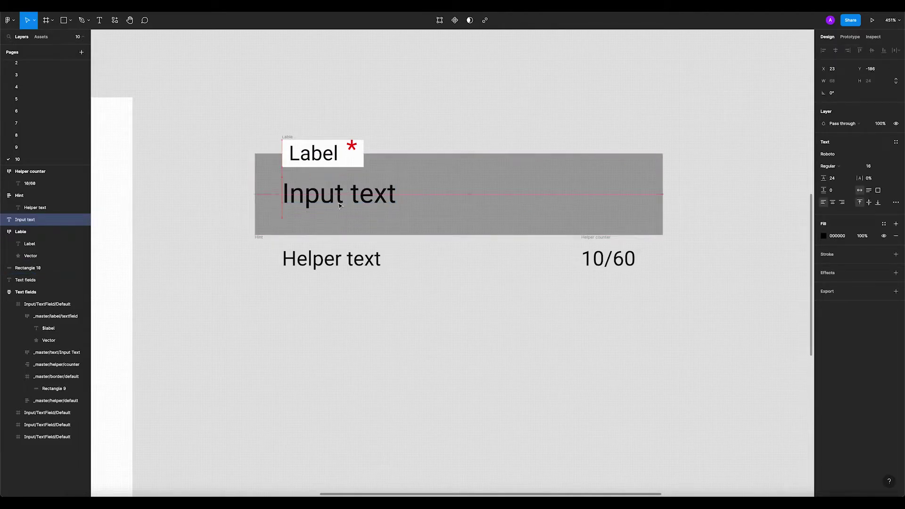
{"action": "key", "text": "alt"}
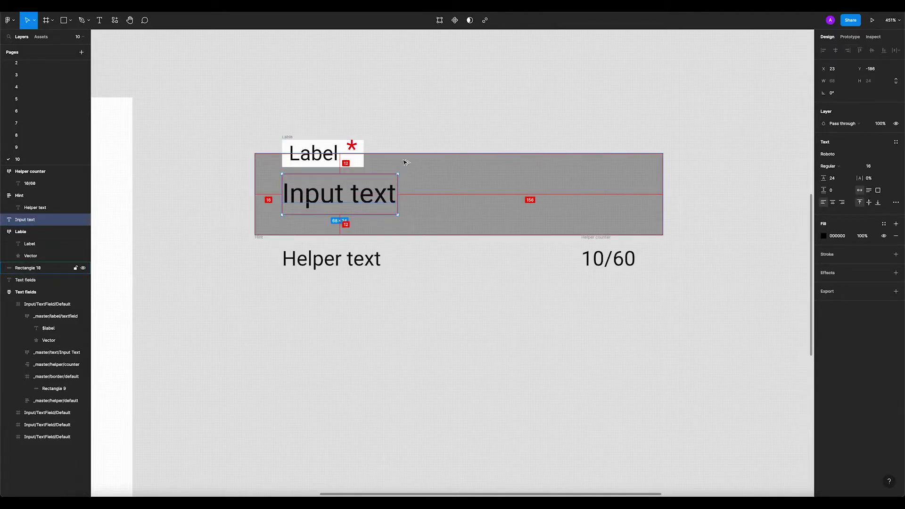
{"action": "left_click", "coordinate": [399, 279]}
{"action": "scroll", "coordinate": [434, 292], "scroll_direction": "right", "scroll_amount": 2}
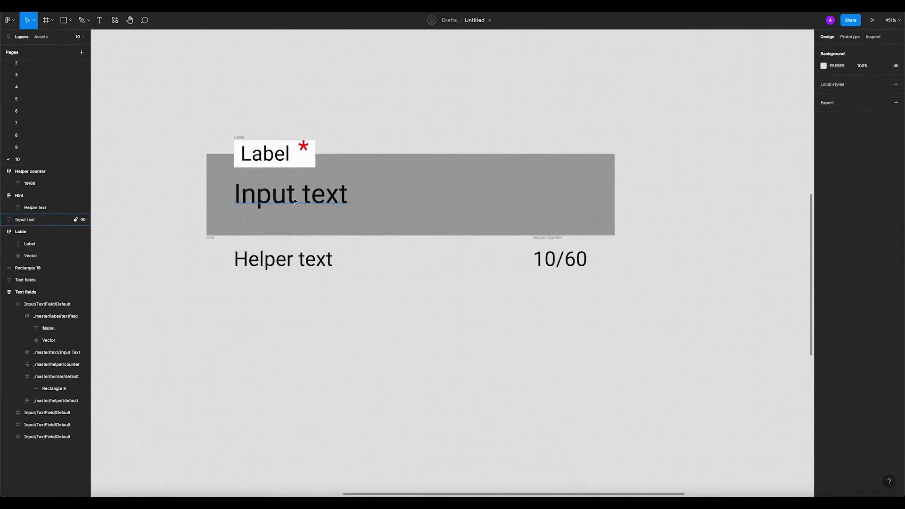
Move the 10/60 counter up about 11 px under the grey field.
{"action": "scroll", "coordinate": [361, 212], "scroll_direction": "down", "scroll_amount": 2}
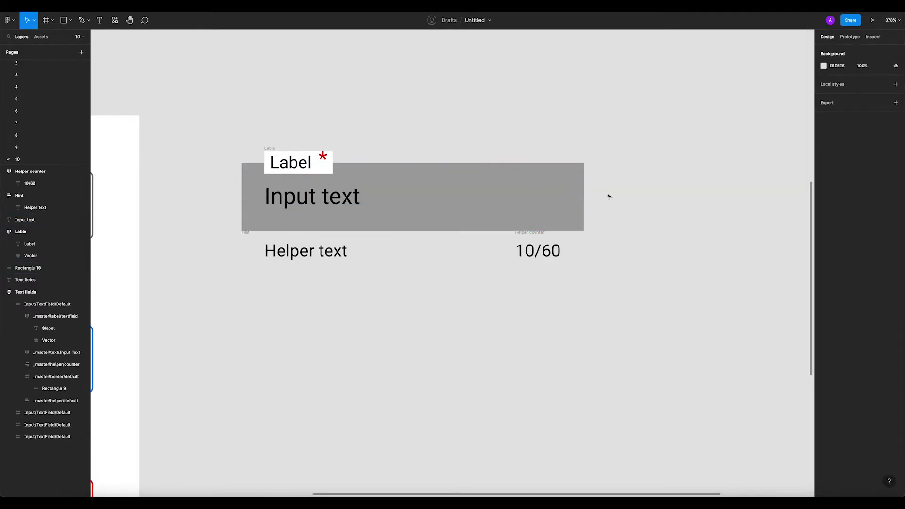
{"action": "scroll", "coordinate": [381, 259], "scroll_direction": "down", "scroll_amount": 4}
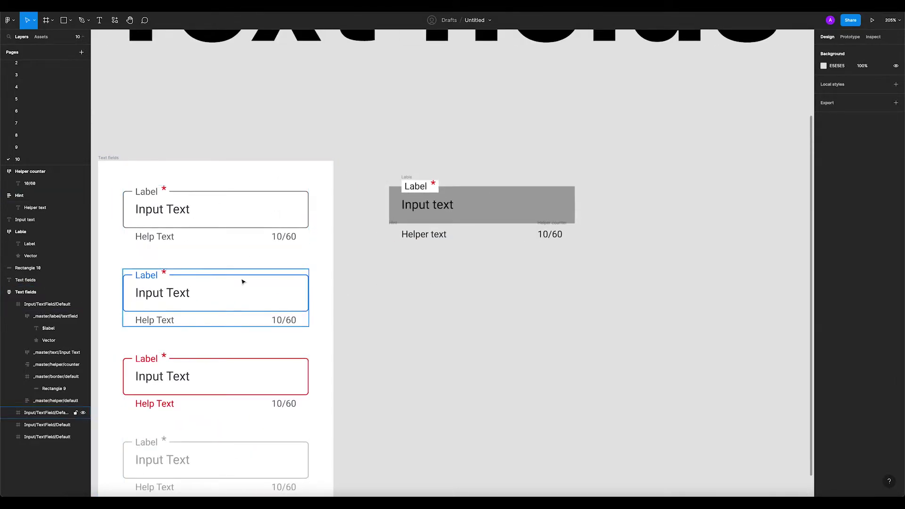
{"action": "scroll", "coordinate": [478, 274], "scroll_direction": "up", "scroll_amount": 2}
{"action": "scroll", "coordinate": [481, 268], "scroll_direction": "right", "scroll_amount": 5}
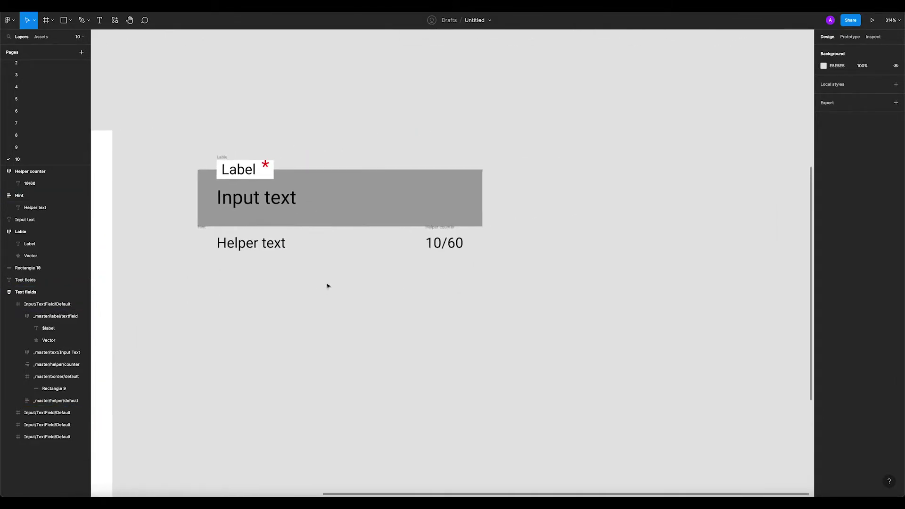
{"action": "scroll", "coordinate": [313, 282], "scroll_direction": "down", "scroll_amount": 3}
{"action": "scroll", "coordinate": [329, 293], "scroll_direction": "left", "scroll_amount": 5}
{"action": "scroll", "coordinate": [329, 293], "scroll_direction": "down", "scroll_amount": 2}
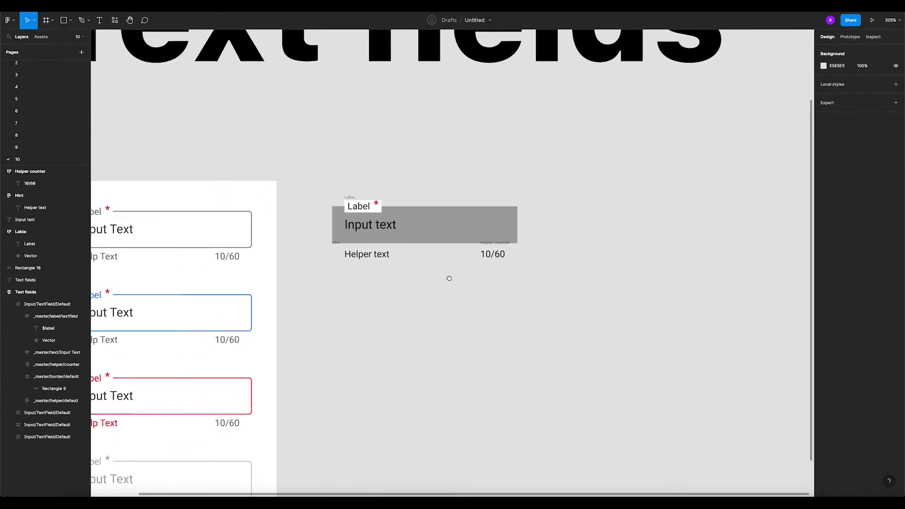
{"action": "left_click", "coordinate": [535, 213]}
{"action": "left_click", "coordinate": [536, 213]}
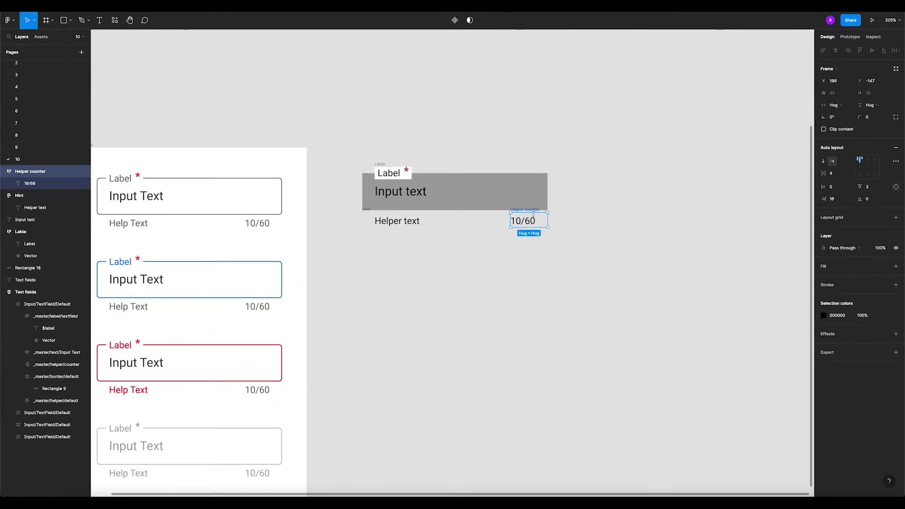
{"action": "scroll", "coordinate": [521, 217], "scroll_direction": "up", "scroll_amount": 5}
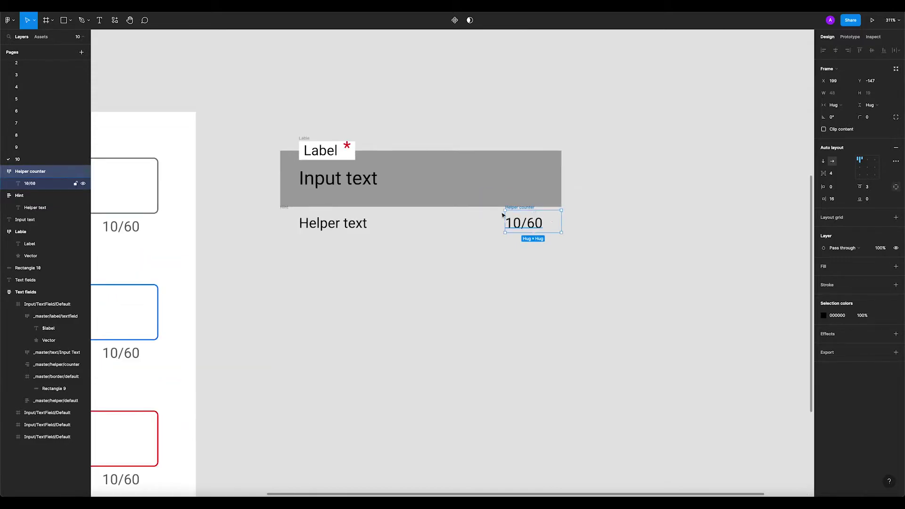
{"action": "left_click_drag", "start_coordinate": [530, 229], "coordinate": [530, 223]}
Move the Helper text up about 11 px to line up with the counter.
{"action": "left_click", "coordinate": [441, 271]}
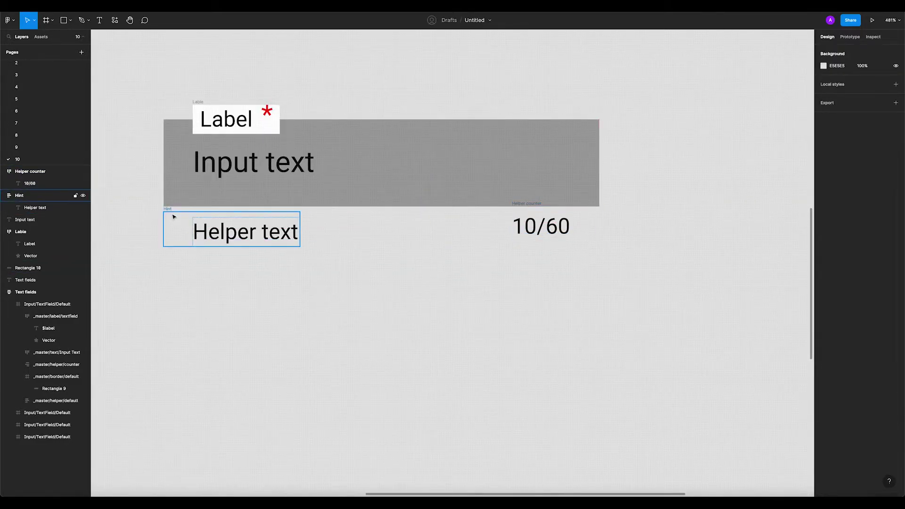
{"action": "left_click_drag", "start_coordinate": [173, 217], "coordinate": [173, 212]}
{"action": "key", "text": "Escape"}
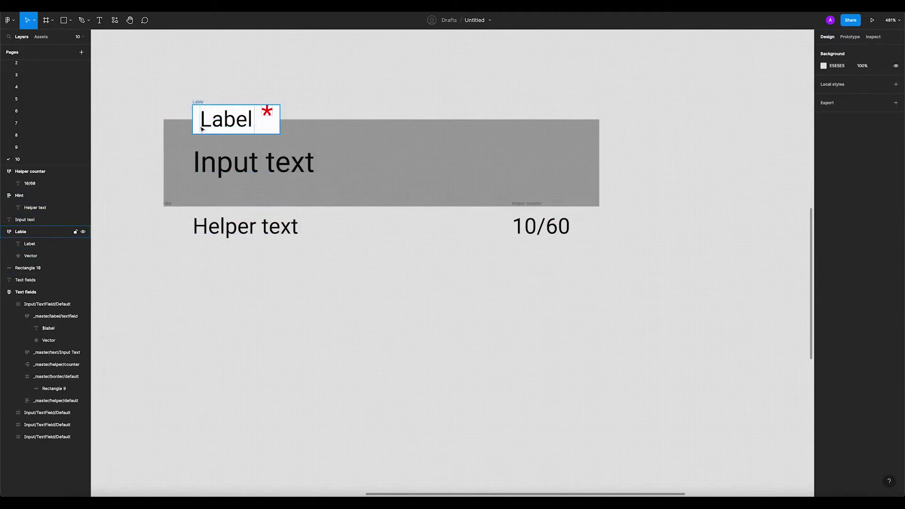
Marquee-select all the text field pieces together.
{"action": "left_click", "coordinate": [198, 106]}
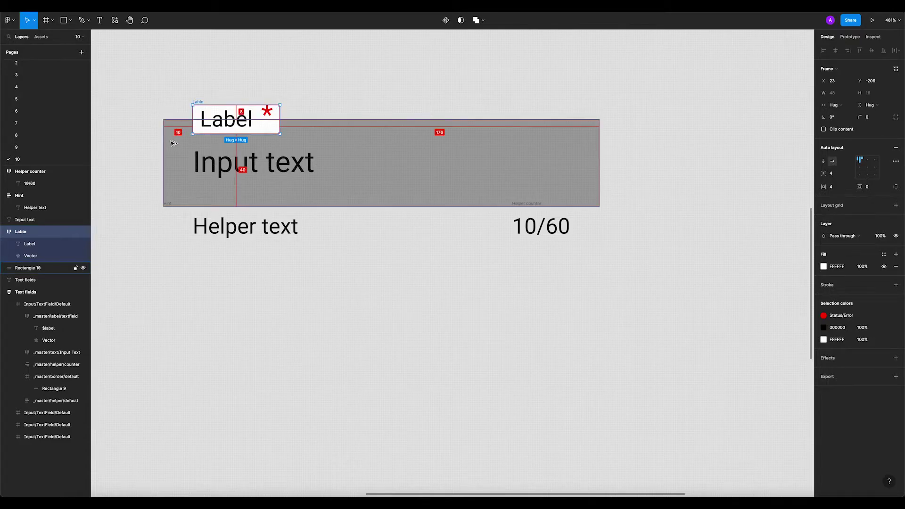
{"action": "left_click", "coordinate": [230, 174]}
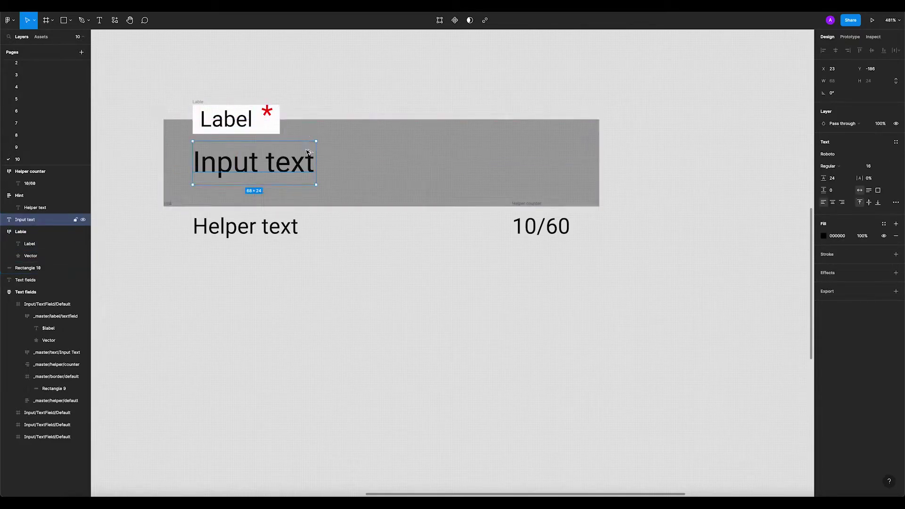
{"action": "left_click", "coordinate": [194, 263]}
{"action": "left_click_drag", "start_coordinate": [135, 77], "coordinate": [680, 303]}
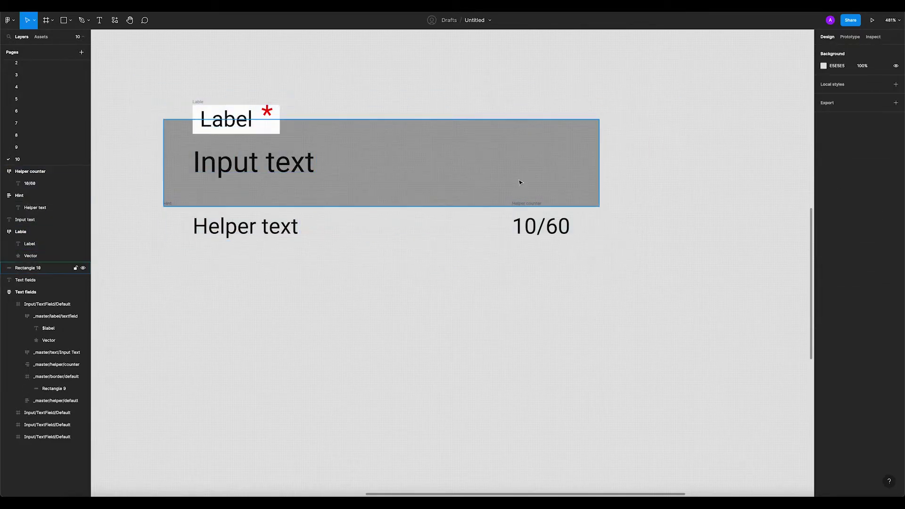
{"action": "left_click_drag", "start_coordinate": [152, 81], "coordinate": [622, 266]}
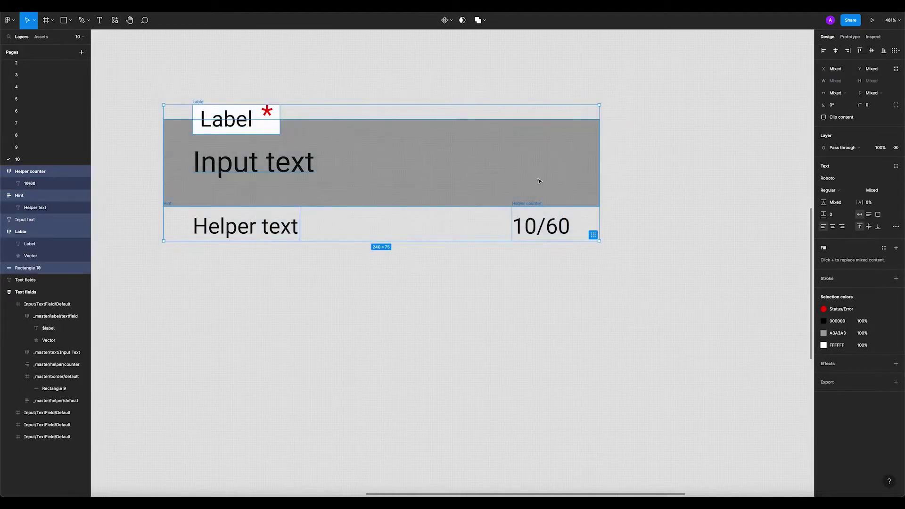
Wrap the selected text field pieces in a new frame, Frame 1.
{"action": "right_click", "coordinate": [539, 178]}
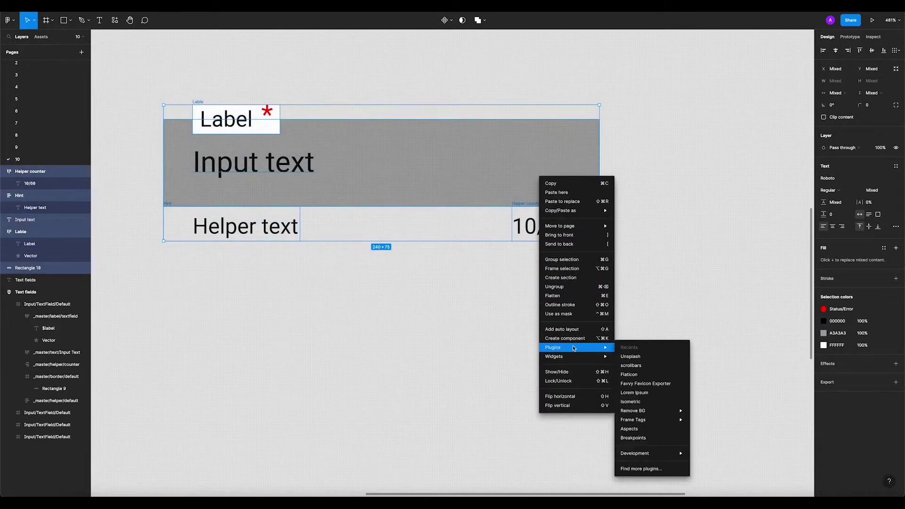
{"action": "left_click", "coordinate": [568, 271]}
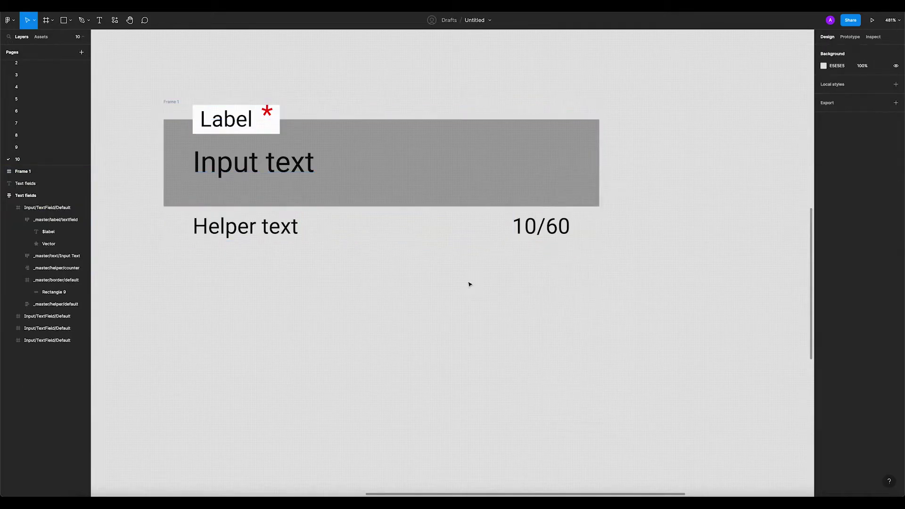
{"action": "left_click", "coordinate": [178, 106]}
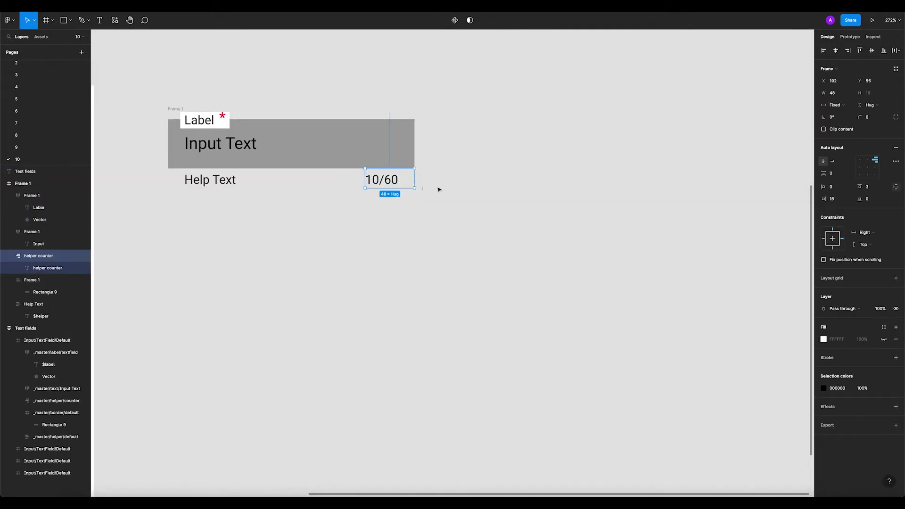
Set the 10/60 counter's auto layout alignment to top-right.
{"action": "left_click", "coordinate": [432, 154]}
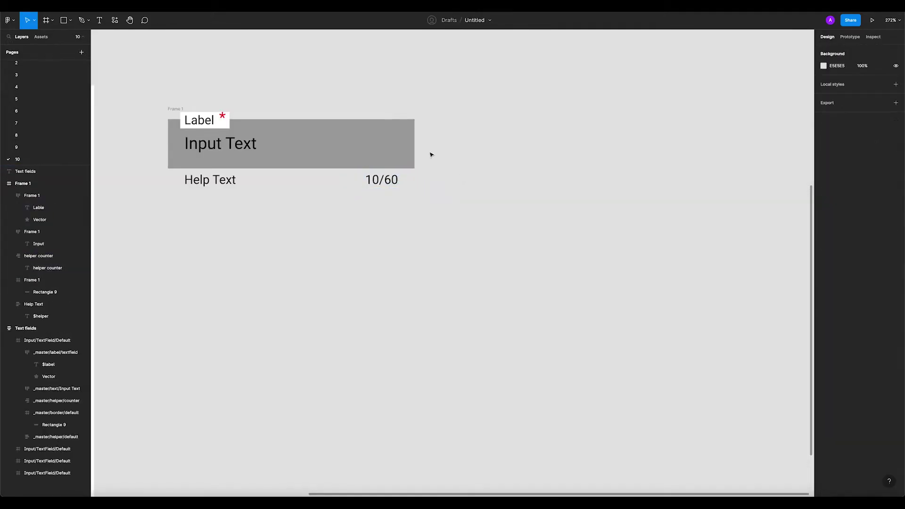
{"action": "left_click", "coordinate": [382, 179]}
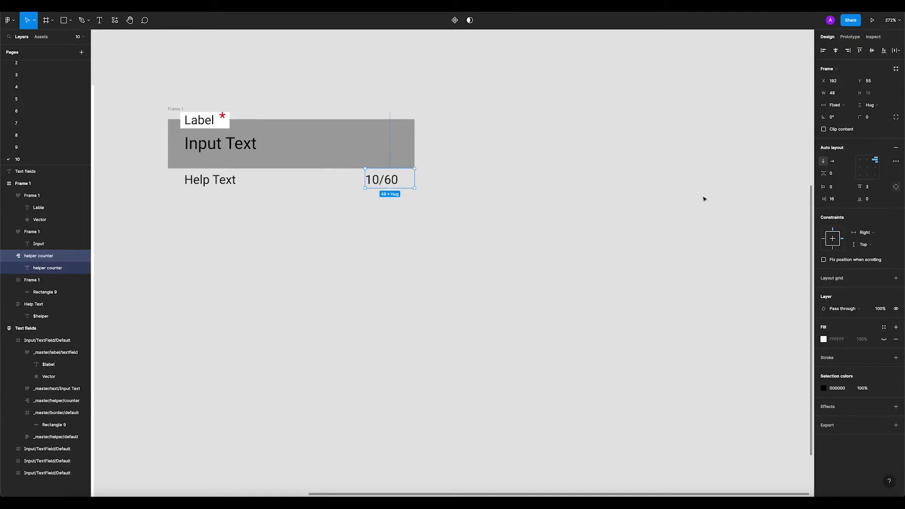
{"action": "left_click", "coordinate": [875, 177]}
{"action": "left_click", "coordinate": [875, 160]}
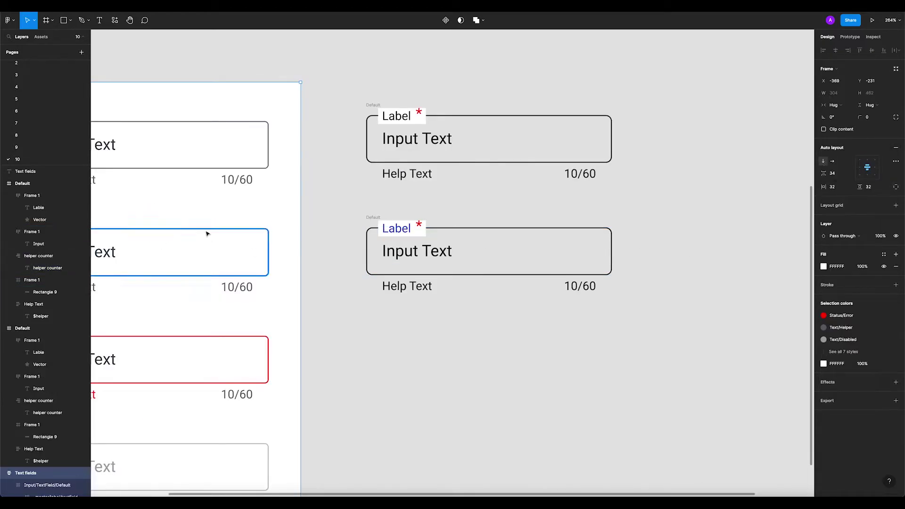
Give the lower field's Input Text a blue 1A73E8 fill.
{"action": "left_click", "coordinate": [207, 231]}
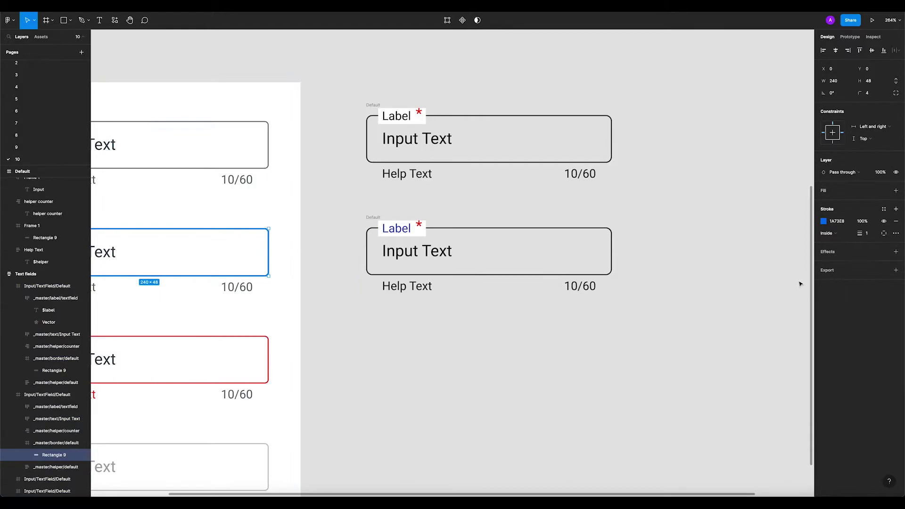
{"action": "left_click", "coordinate": [680, 279]}
{"action": "left_click", "coordinate": [389, 235]}
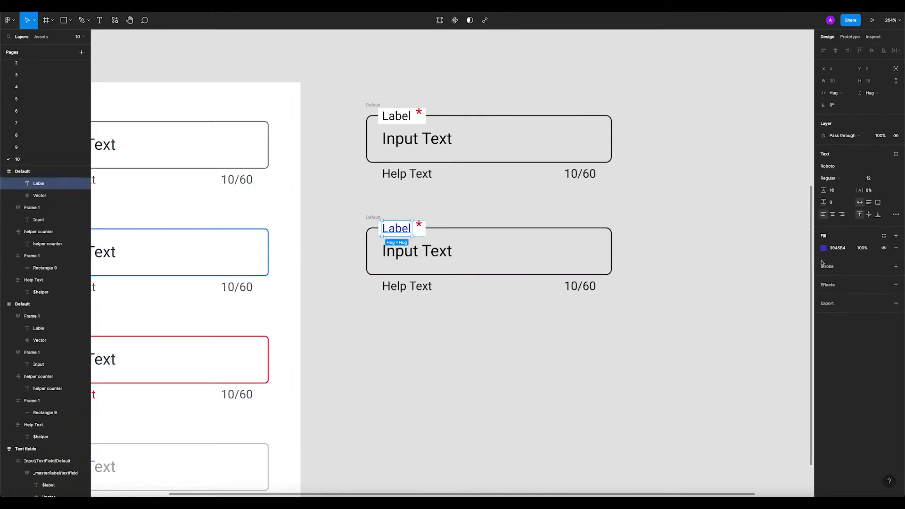
{"action": "left_click", "coordinate": [709, 282]}
{"action": "scroll", "coordinate": [430, 285], "scroll_direction": "up", "scroll_amount": 5}
{"action": "left_click", "coordinate": [315, 225]}
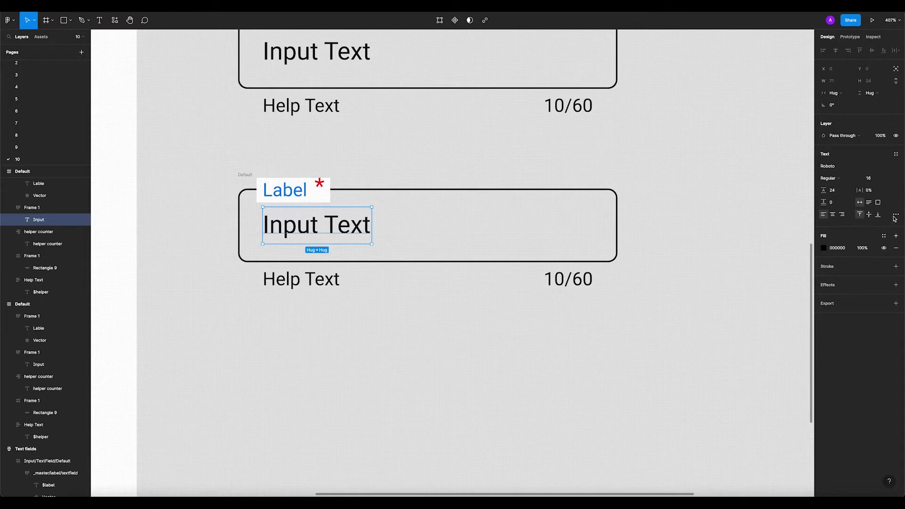
{"action": "left_click", "coordinate": [837, 248]}
{"action": "type", "text": "1A73E8"}
{"action": "key", "text": "Return"}
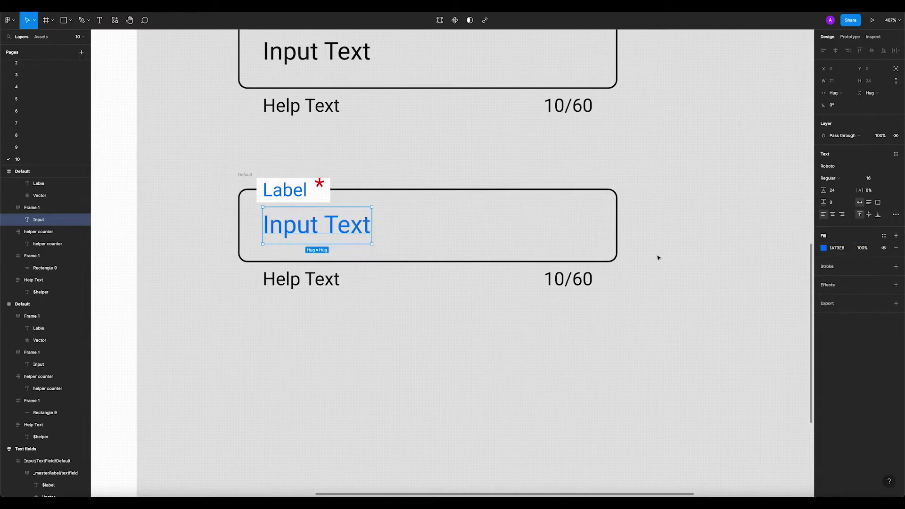
Set the lower field's outline stroke to blue 1A73E8.
{"action": "left_click", "coordinate": [616, 248]}
{"action": "left_click", "coordinate": [837, 294]}
{"action": "type", "text": "1A73E8"}
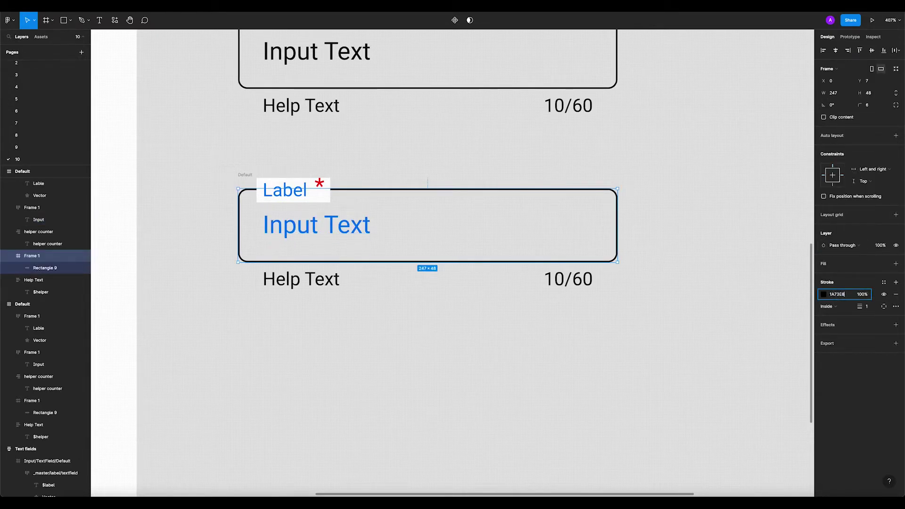
{"action": "key", "text": "Return"}
{"action": "left_click", "coordinate": [566, 283]}
{"action": "left_click", "coordinate": [515, 292]}
{"action": "scroll", "coordinate": [515, 293], "scroll_direction": "down", "scroll_amount": 3}
{"action": "scroll", "coordinate": [505, 289], "scroll_direction": "down", "scroll_amount": 2}
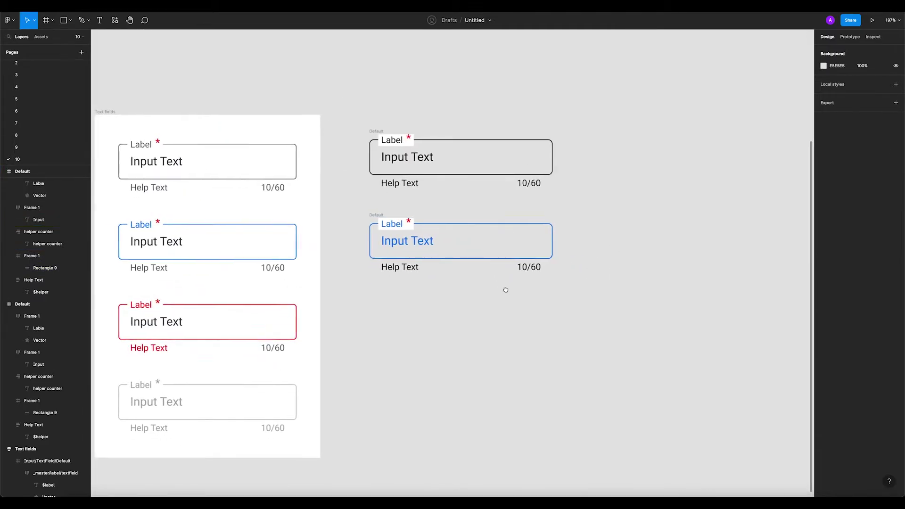
Recolour the blue field's Help Text and 10/60 counter to grey 727272.
{"action": "double_click", "coordinate": [409, 267]}
{"action": "left_click", "coordinate": [528, 270], "text": "shift"}
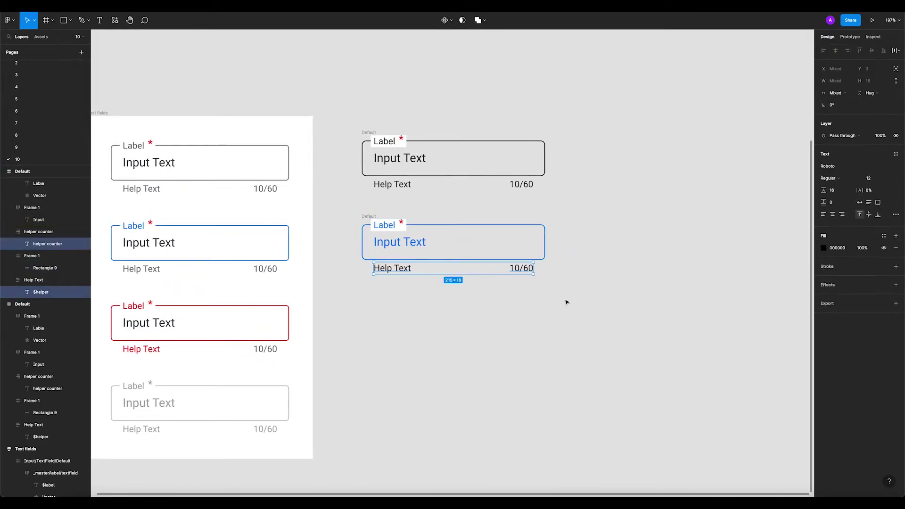
{"action": "scroll", "coordinate": [514, 290], "scroll_direction": "up", "scroll_amount": 2}
{"action": "left_click", "coordinate": [824, 248]}
{"action": "type", "text": "727272"}
{"action": "key", "text": "Return"}
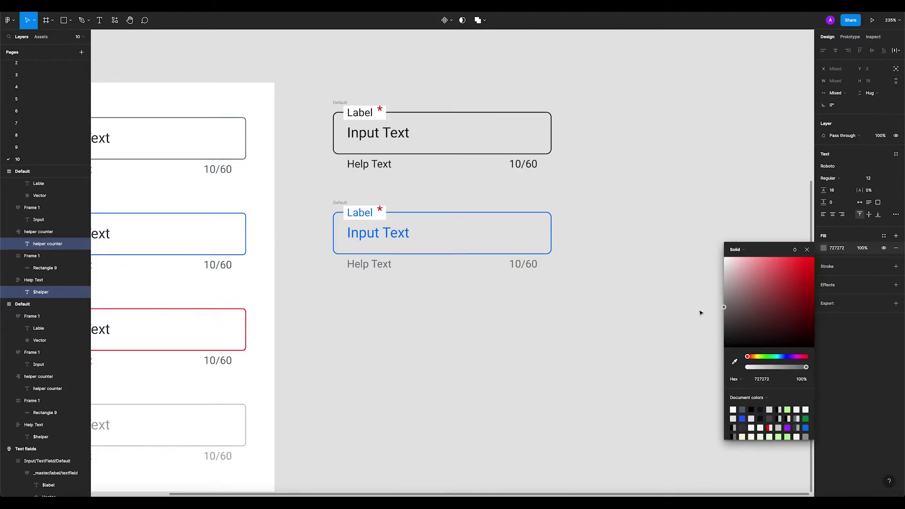
{"action": "left_click", "coordinate": [776, 382]}
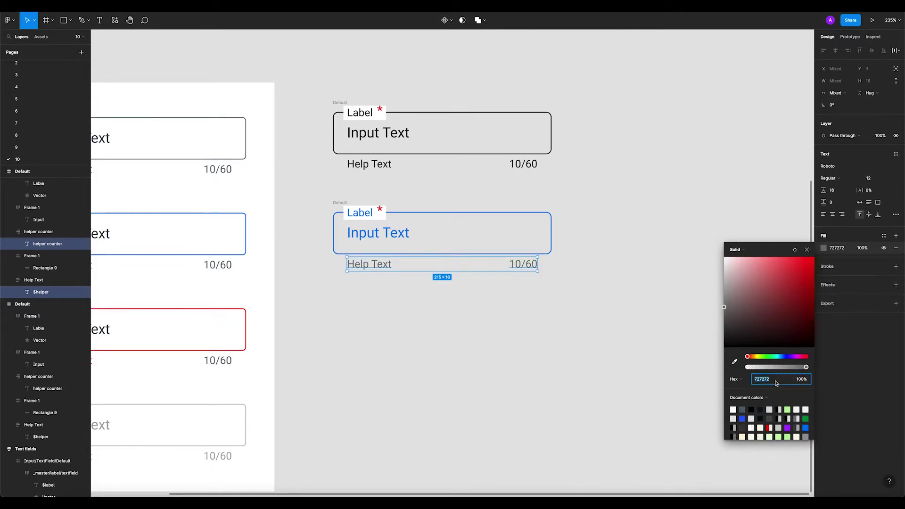
{"action": "left_click", "coordinate": [646, 360]}
Recolour the upper field's Help Text and 10/60 counter to grey 727272 as well.
{"action": "left_click", "coordinate": [523, 164]}
{"action": "left_click", "coordinate": [372, 164], "text": "shift"}
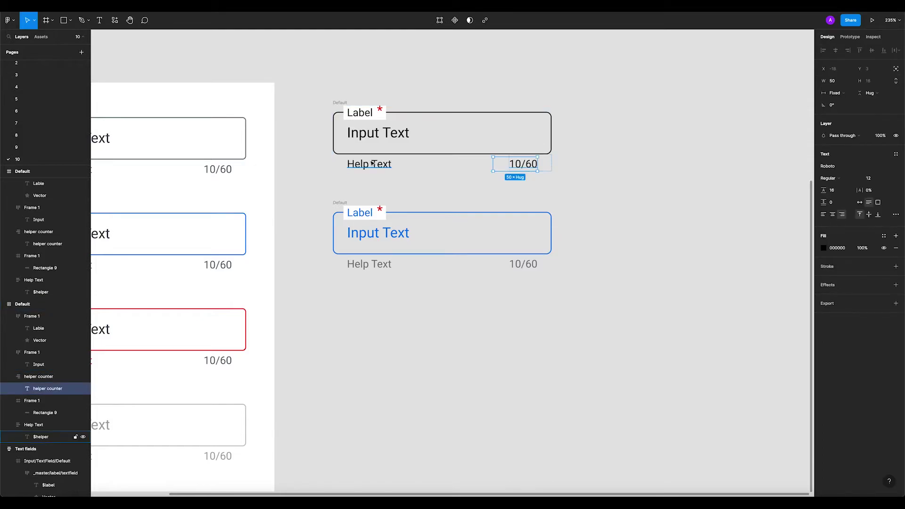
{"action": "left_click", "coordinate": [851, 251]}
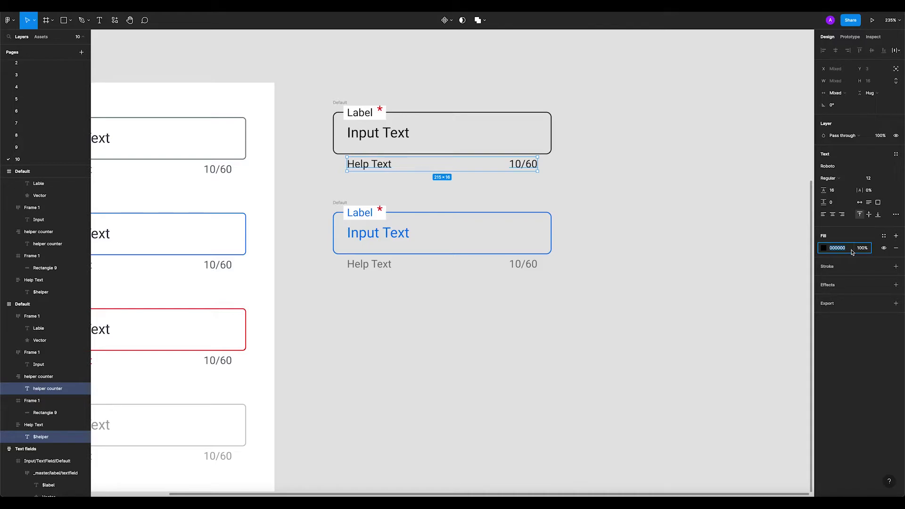
{"action": "type", "text": "72"}
{"action": "key", "text": "Return"}
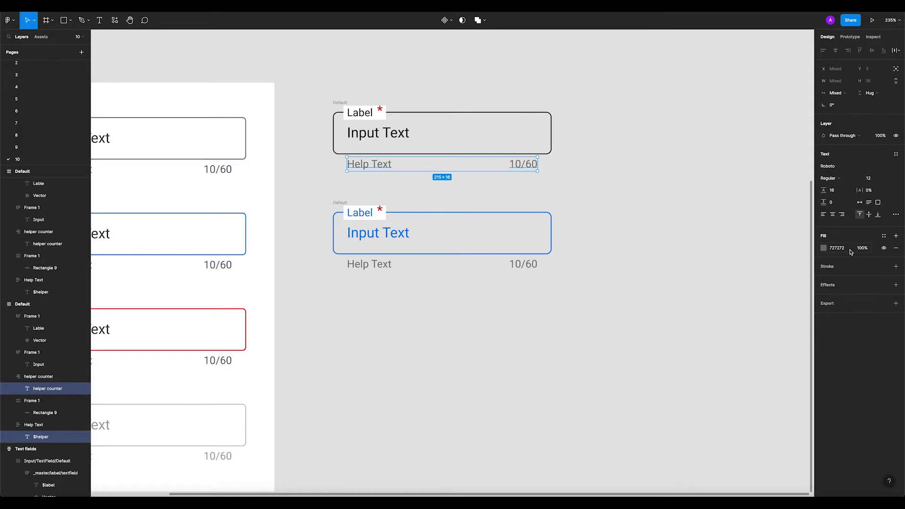
Duplicate the active field and place the copy below it.
{"action": "left_click", "coordinate": [662, 225]}
{"action": "scroll", "coordinate": [655, 219], "scroll_direction": "down", "scroll_amount": 3}
{"action": "scroll", "coordinate": [624, 200], "scroll_direction": "left", "scroll_amount": 1}
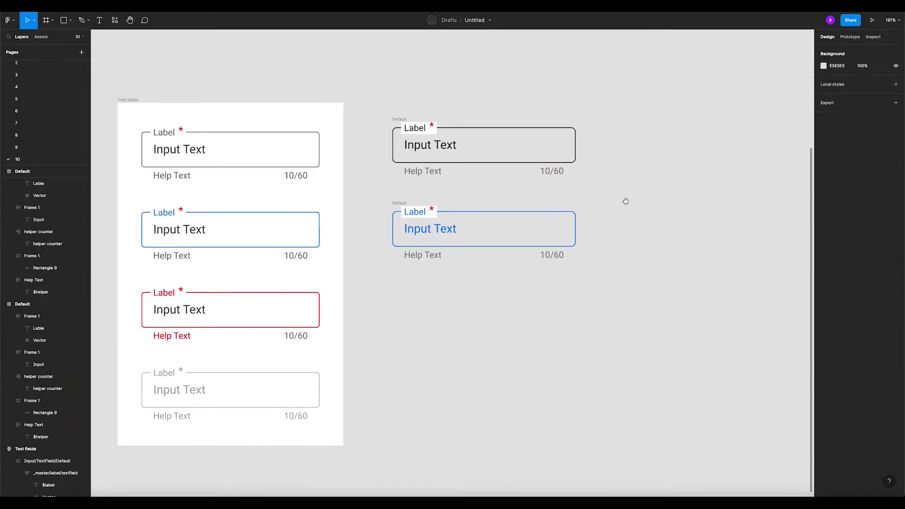
{"action": "left_click", "coordinate": [434, 171]}
{"action": "left_click", "coordinate": [382, 227]}
{"action": "scroll", "coordinate": [348, 239], "scroll_direction": "down", "scroll_amount": 1}
{"action": "scroll", "coordinate": [348, 239], "scroll_direction": "right", "scroll_amount": 1}
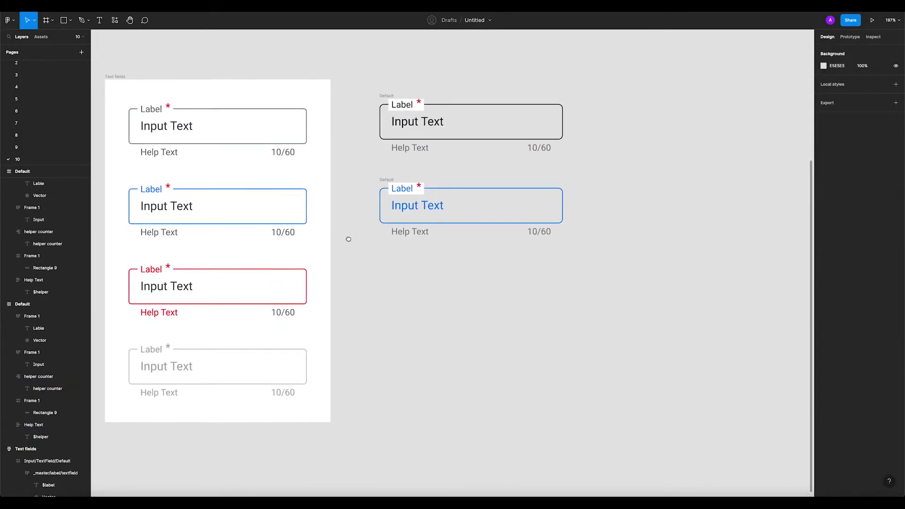
{"action": "scroll", "coordinate": [363, 242], "scroll_direction": "down", "scroll_amount": 1}
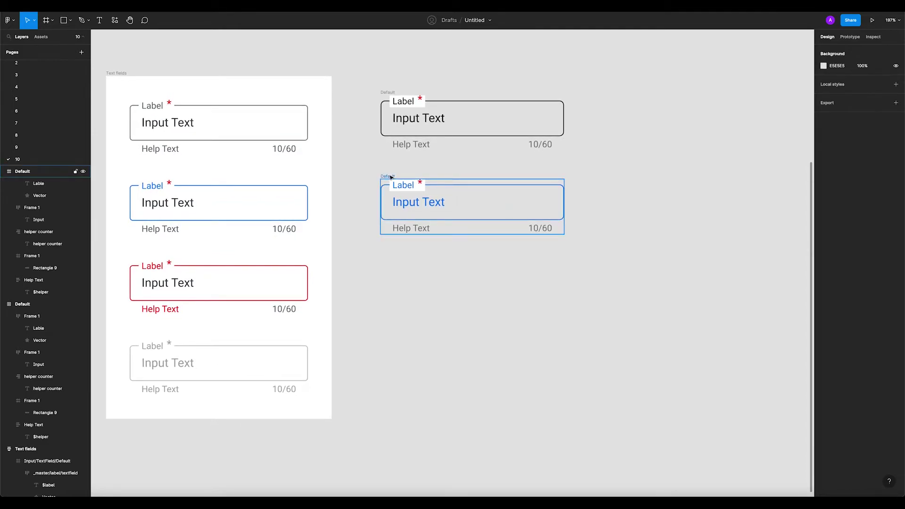
{"action": "left_click_drag", "start_coordinate": [387, 176], "coordinate": [393, 258]}
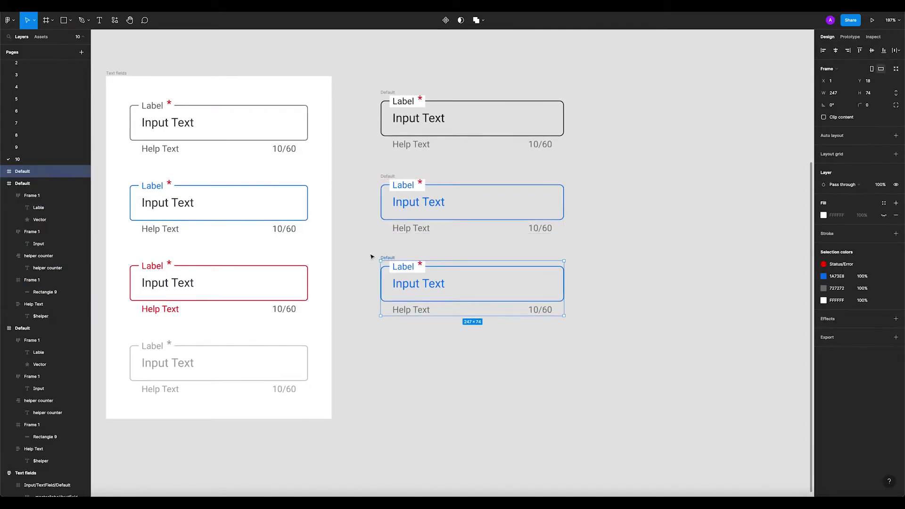
Place the copy and check the error field's red border colour in the reference sheet.
{"action": "left_click", "coordinate": [365, 283]}
{"action": "scroll", "coordinate": [360, 235], "scroll_direction": "down", "scroll_amount": 3}
{"action": "left_click", "coordinate": [304, 218]}
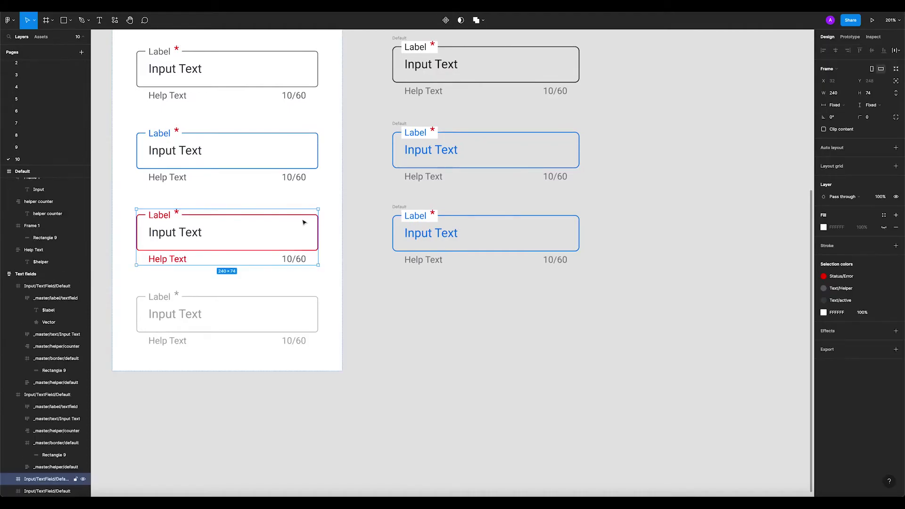
{"action": "double_click", "coordinate": [303, 217]}
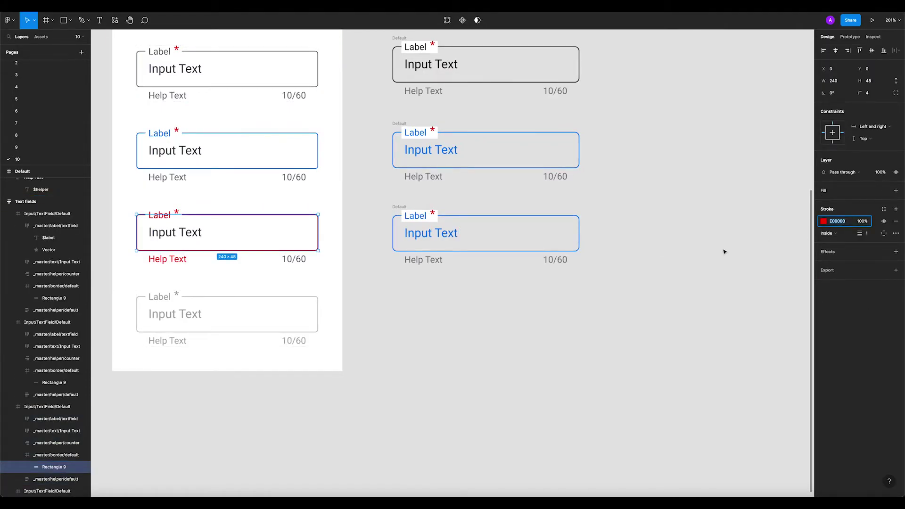
Recolour the third field's input text, border and label from blue to red E00000.
{"action": "left_click", "coordinate": [487, 239]}
{"action": "left_click", "coordinate": [423, 233]}
{"action": "left_click", "coordinate": [837, 246]}
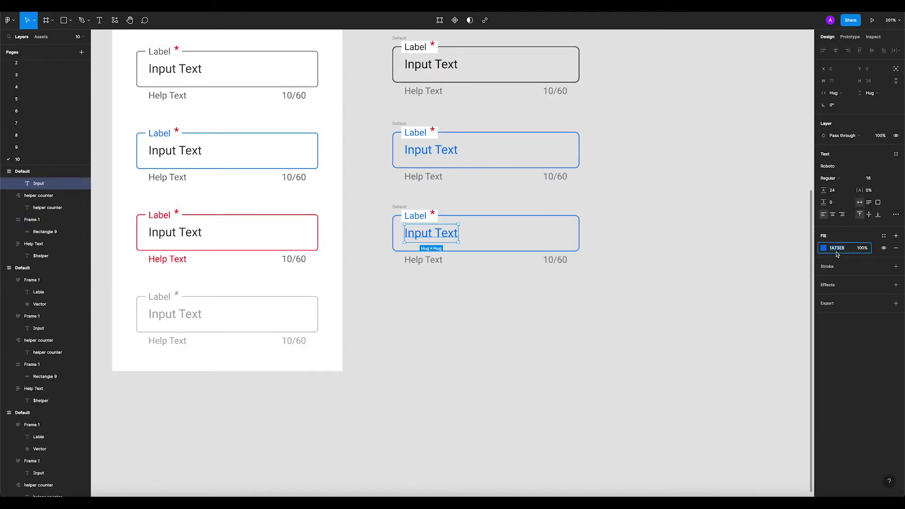
{"action": "type", "text": "E00000"}
{"action": "left_click", "coordinate": [562, 238]}
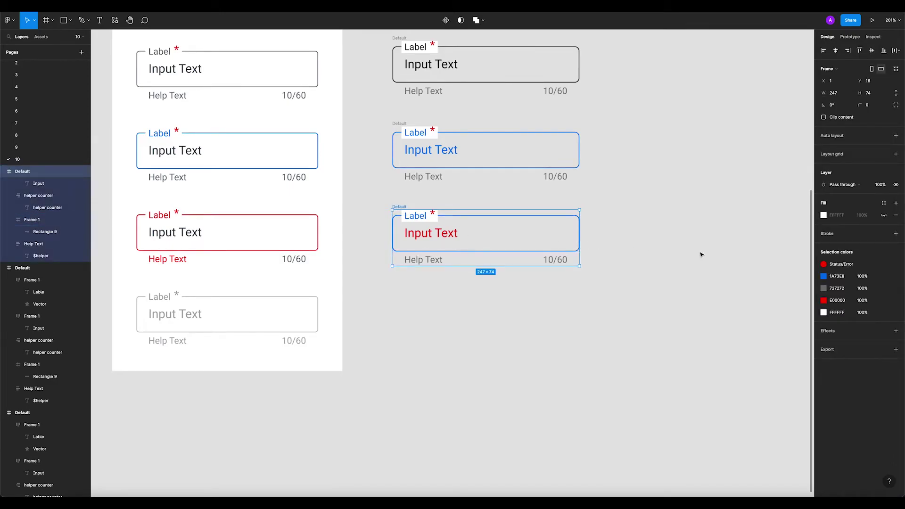
{"action": "left_click", "coordinate": [837, 276]}
{"action": "type", "text": "E00000"}
{"action": "key", "text": "Return"}
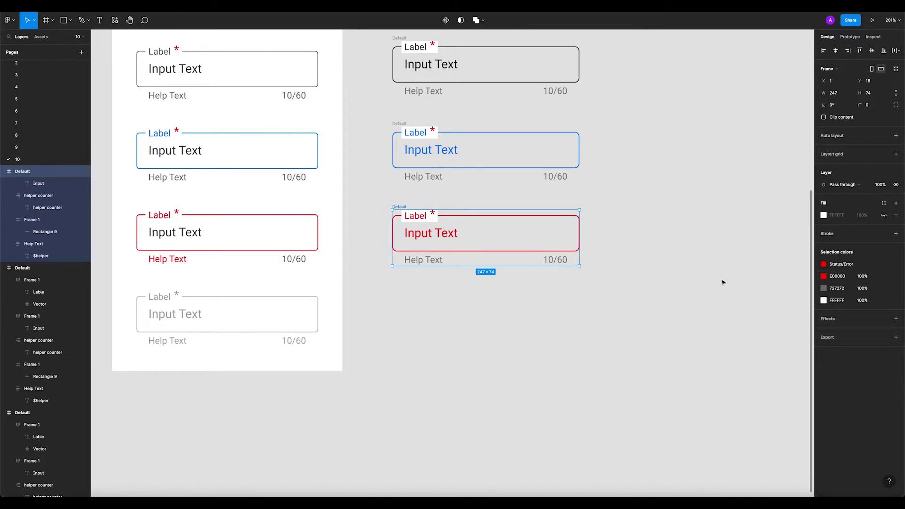
Change the third field's help text fill from grey to red E00000.
{"action": "left_click", "coordinate": [572, 286]}
{"action": "left_click", "coordinate": [425, 256], "text": "ctrl"}
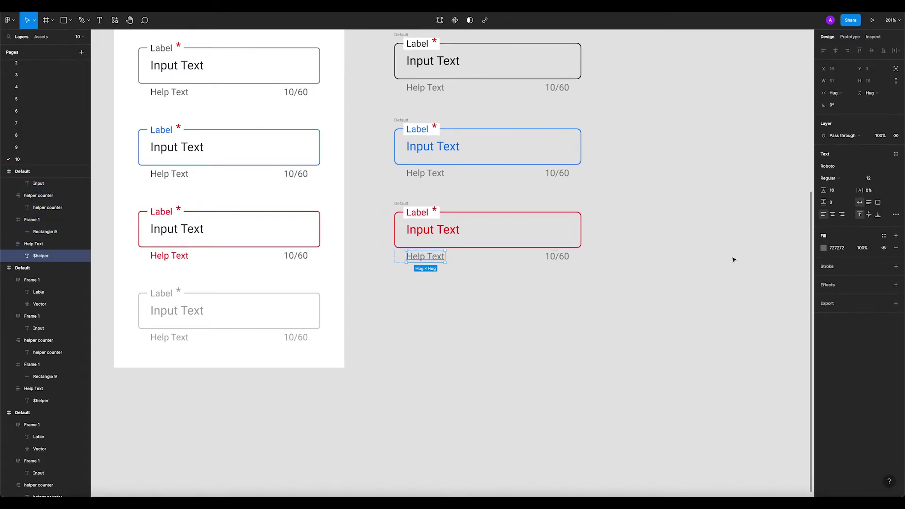
{"action": "left_click", "coordinate": [837, 249]}
{"action": "type", "text": "E00000"}
{"action": "key", "text": "Return"}
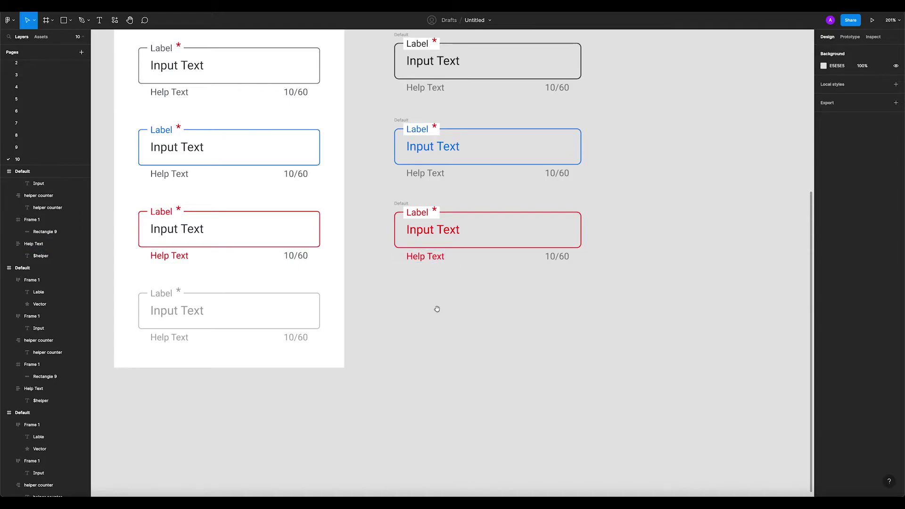
{"action": "scroll", "coordinate": [437, 309], "scroll_direction": "down", "scroll_amount": 1}
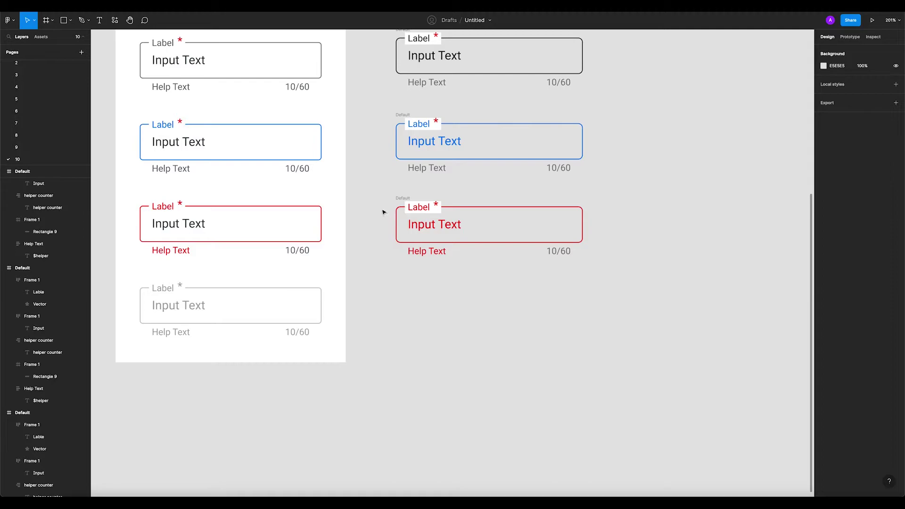
{"action": "scroll", "coordinate": [384, 204], "scroll_direction": "right", "scroll_amount": 3}
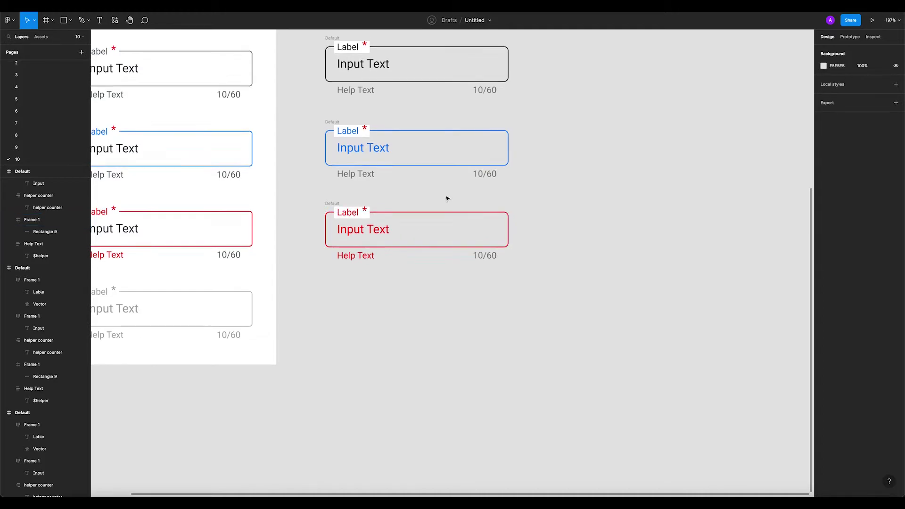
{"action": "scroll", "coordinate": [485, 210], "scroll_direction": "up", "scroll_amount": 1}
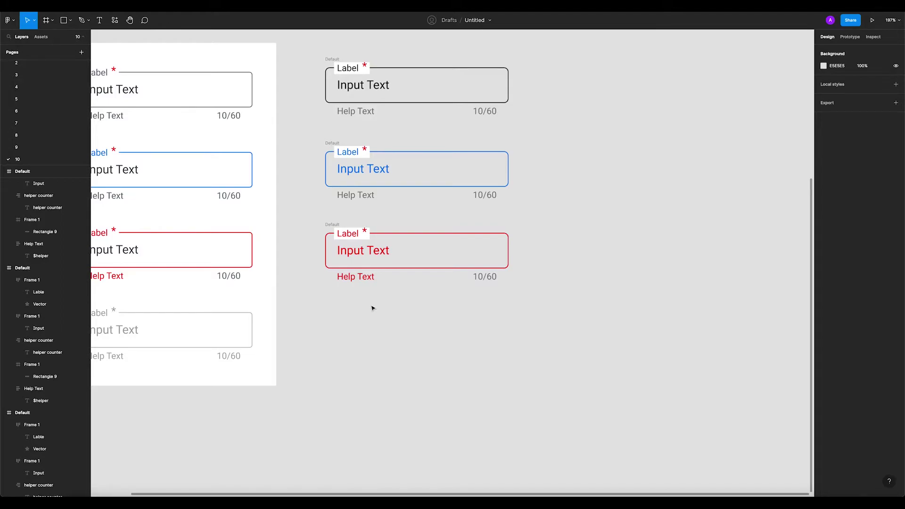
{"action": "left_click_drag", "start_coordinate": [372, 308], "coordinate": [431, 307]}
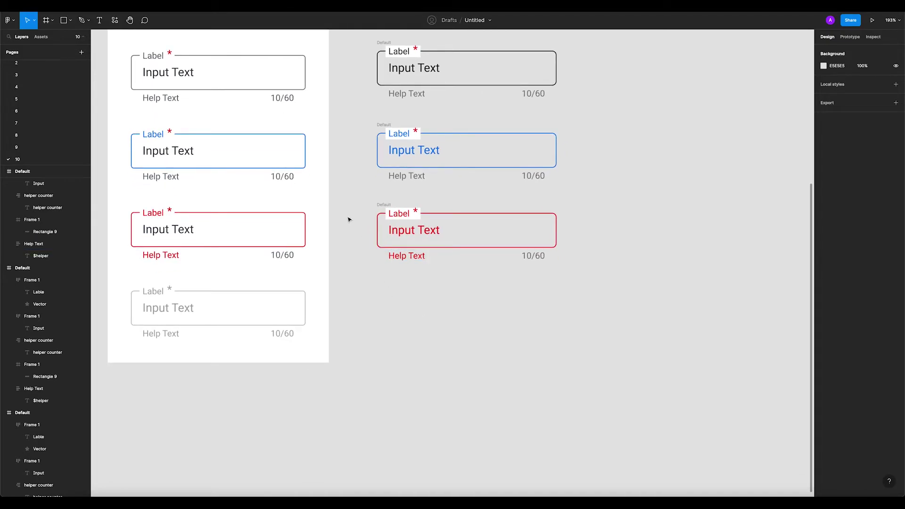
{"action": "left_click_drag", "start_coordinate": [377, 206], "coordinate": [382, 283]}
Position the fourth field copy and check the disabled border colour in the reference sheet.
{"action": "left_click", "coordinate": [366, 292]}
{"action": "left_click", "coordinate": [385, 286]}
{"action": "left_click", "coordinate": [355, 279]}
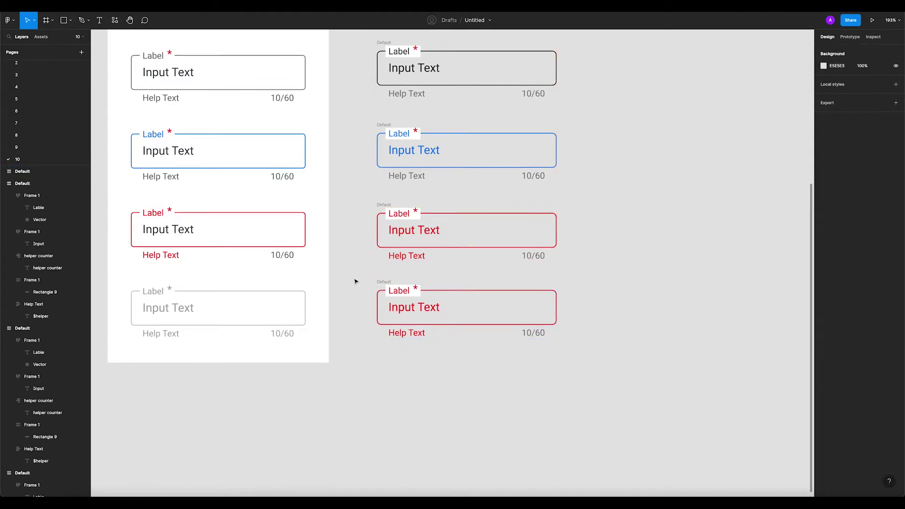
{"action": "left_click", "coordinate": [415, 307], "text": "ctrl"}
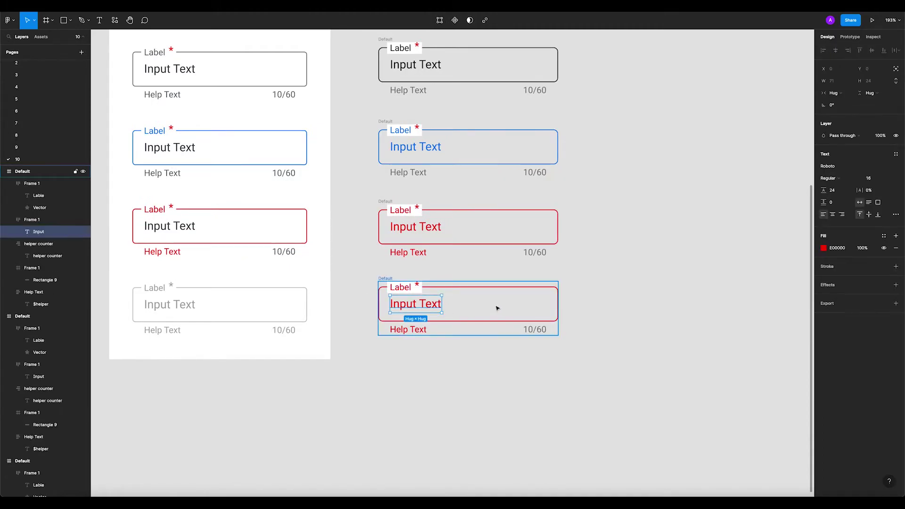
{"action": "left_click", "coordinate": [250, 309]}
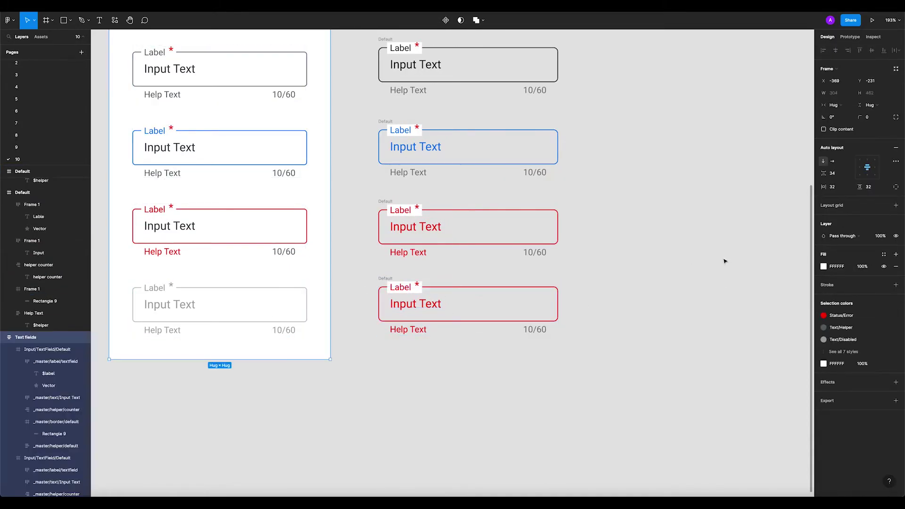
{"action": "left_click", "coordinate": [252, 291], "text": "ctrl"}
{"action": "left_click", "coordinate": [618, 285]}
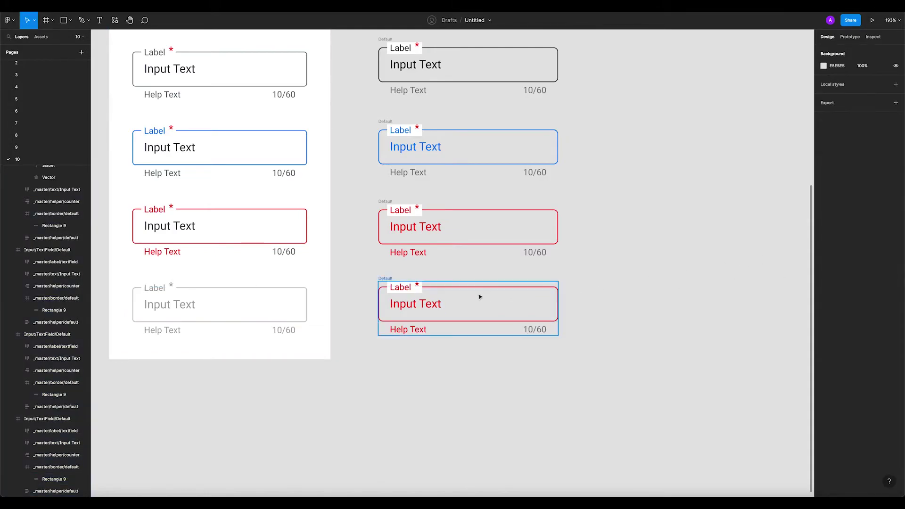
Change the fourth field's red selection colour to grey C1C1C1.
{"action": "left_click", "coordinate": [480, 293]}
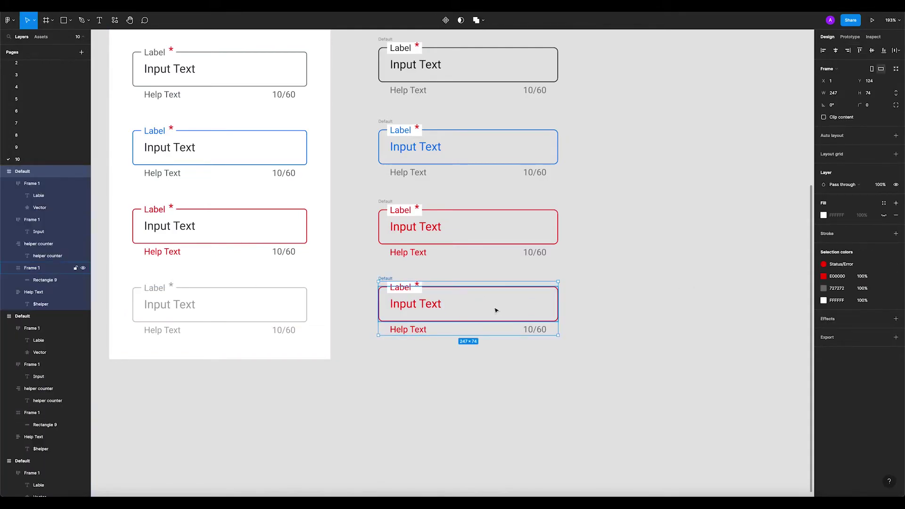
{"action": "left_click", "coordinate": [837, 278]}
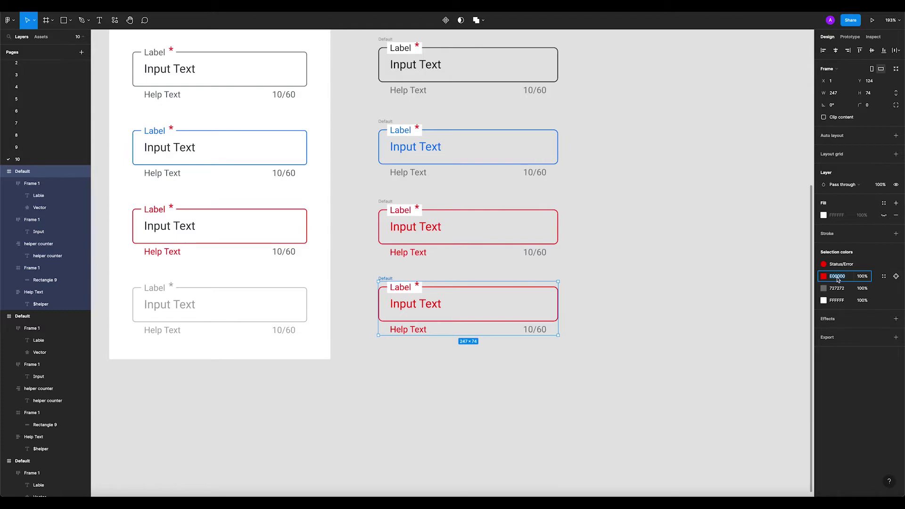
{"action": "type", "text": "c1"}
{"action": "key", "text": "Return"}
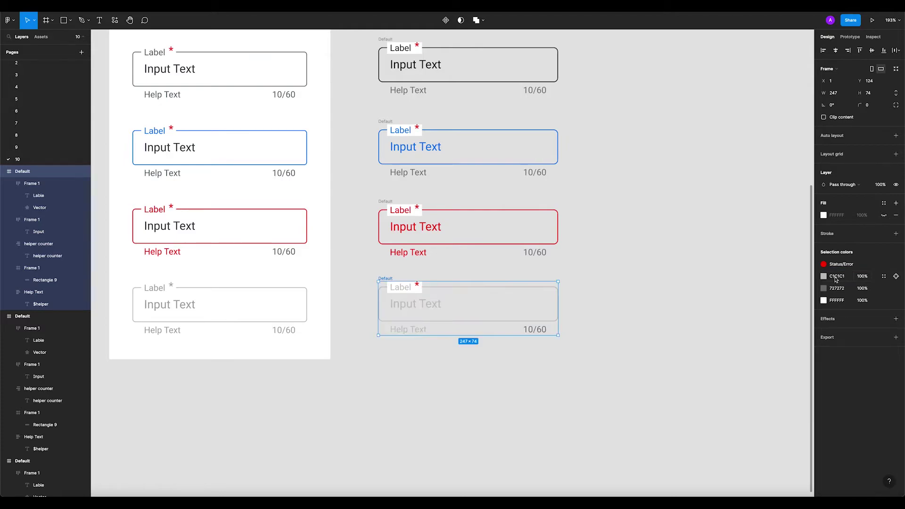
{"action": "left_click", "coordinate": [701, 315]}
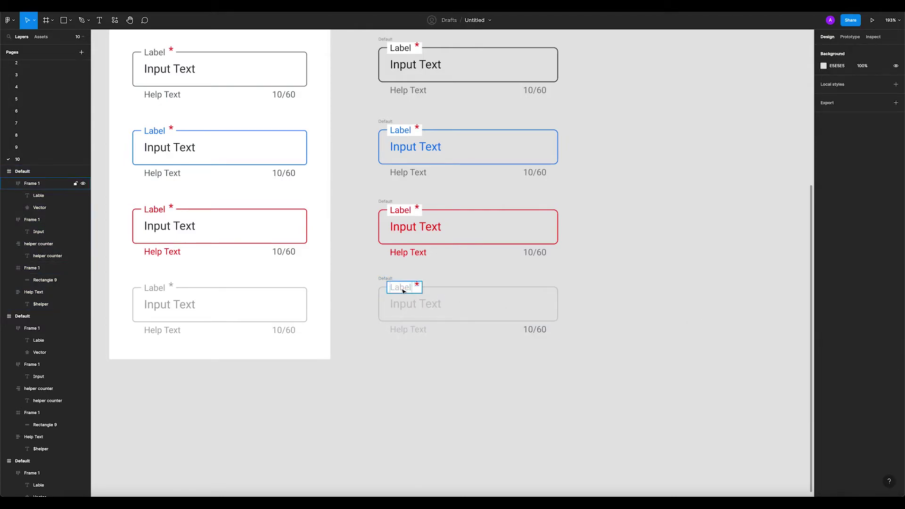
Inspect the disabled field's 10/60 counter colour, leaving it unchanged.
{"action": "double_click", "coordinate": [544, 334]}
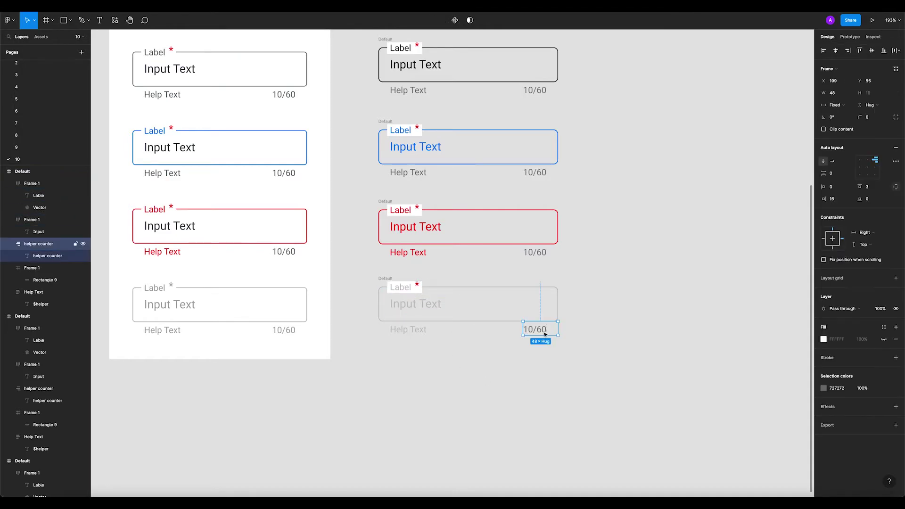
{"action": "left_click", "coordinate": [830, 392]}
{"action": "left_click", "coordinate": [535, 359]}
{"action": "scroll", "coordinate": [469, 283], "scroll_direction": "down", "scroll_amount": 3}
{"action": "scroll", "coordinate": [469, 283], "scroll_direction": "right", "scroll_amount": 3}
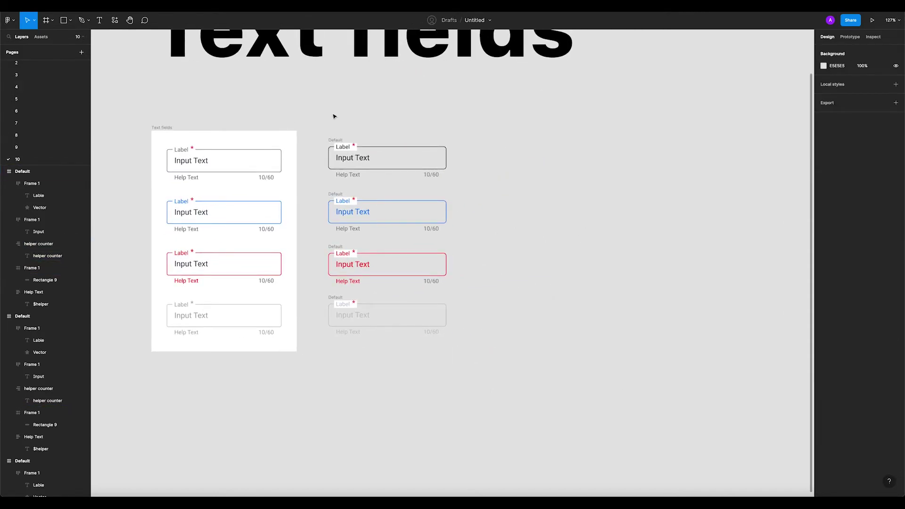
Turn the four fields into components and combine them into one variant set.
{"action": "left_click_drag", "start_coordinate": [317, 120], "coordinate": [555, 404]}
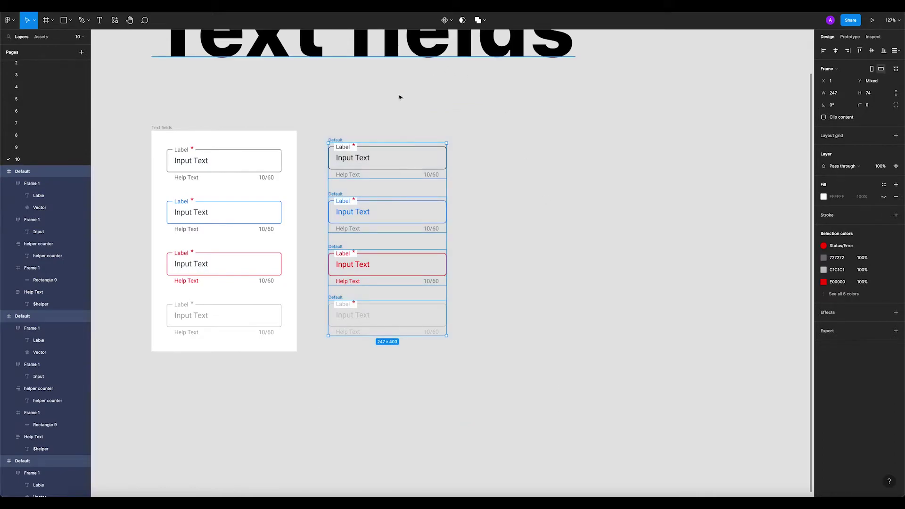
{"action": "left_click", "coordinate": [452, 21]}
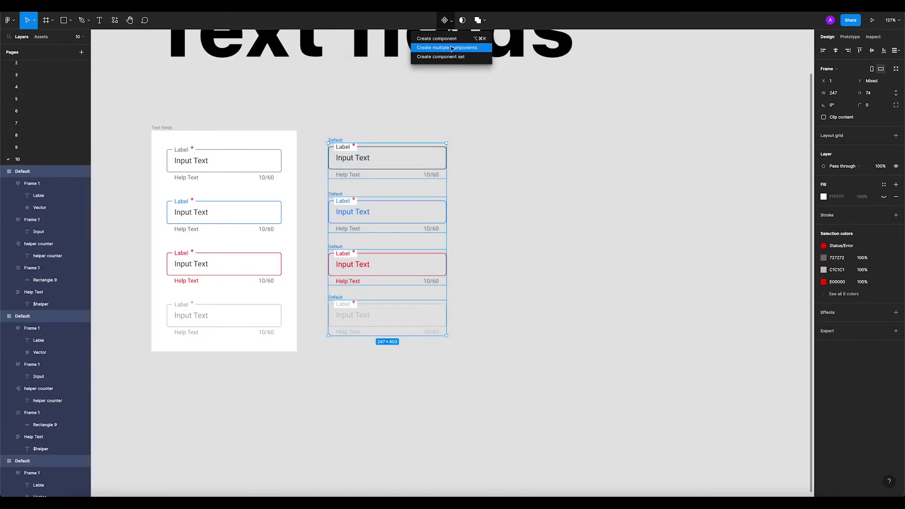
{"action": "left_click", "coordinate": [451, 47]}
{"action": "left_click", "coordinate": [853, 151]}
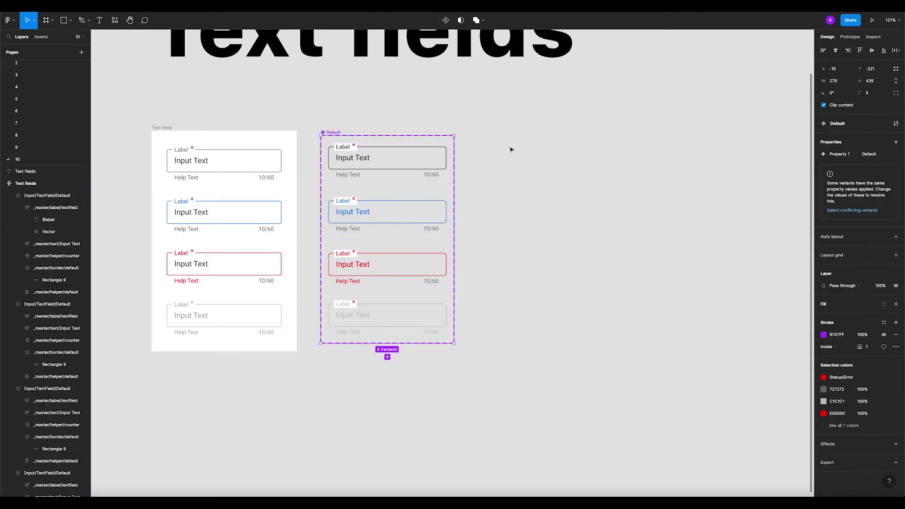
{"action": "left_click", "coordinate": [485, 143]}
{"action": "left_click_drag", "start_coordinate": [368, 137], "coordinate": [387, 132]}
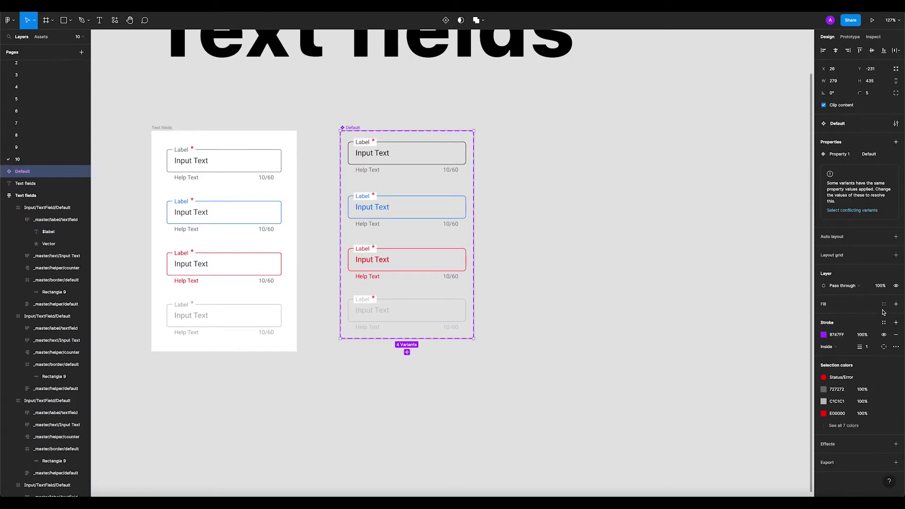
Add auto layout with 40 px padding and align the set's top with the Text fields frame.
{"action": "left_click", "coordinate": [594, 229]}
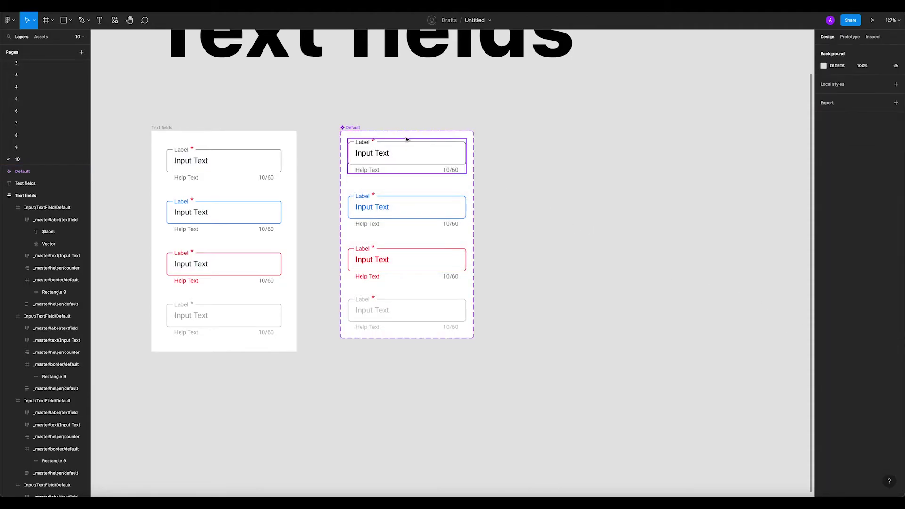
{"action": "left_click", "coordinate": [357, 127]}
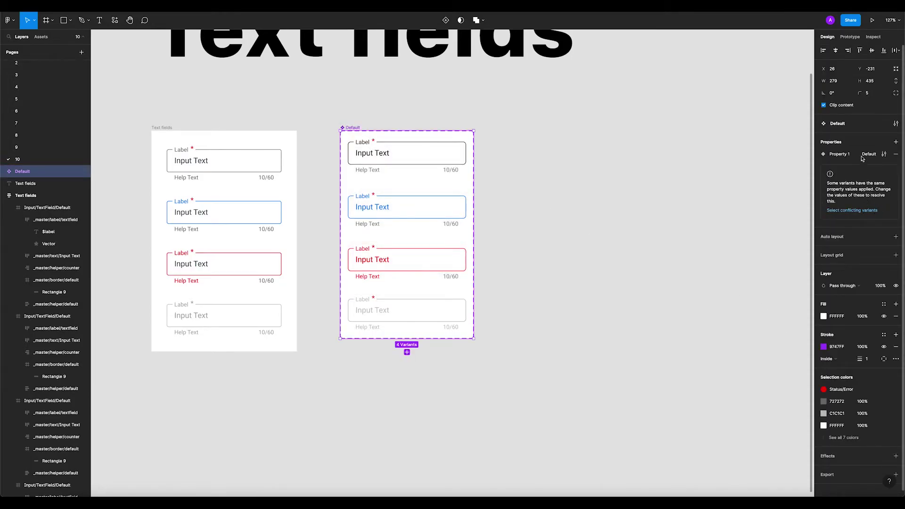
{"action": "left_click", "coordinate": [896, 236]}
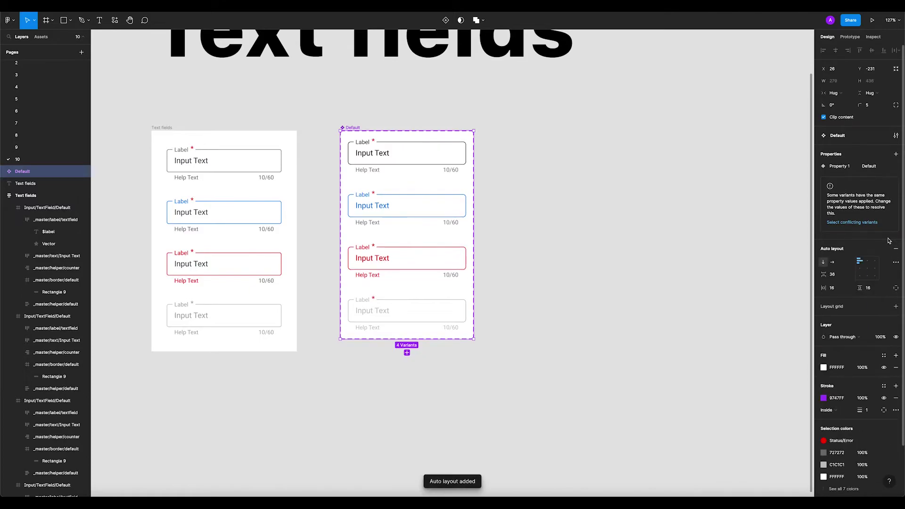
{"action": "left_click", "coordinate": [838, 289]}
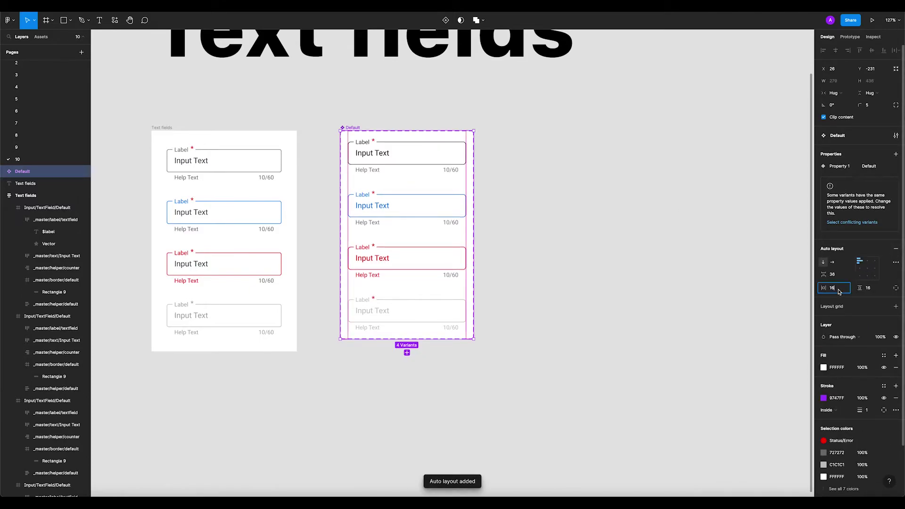
{"action": "type", "text": "40"}
{"action": "key", "text": "Return"}
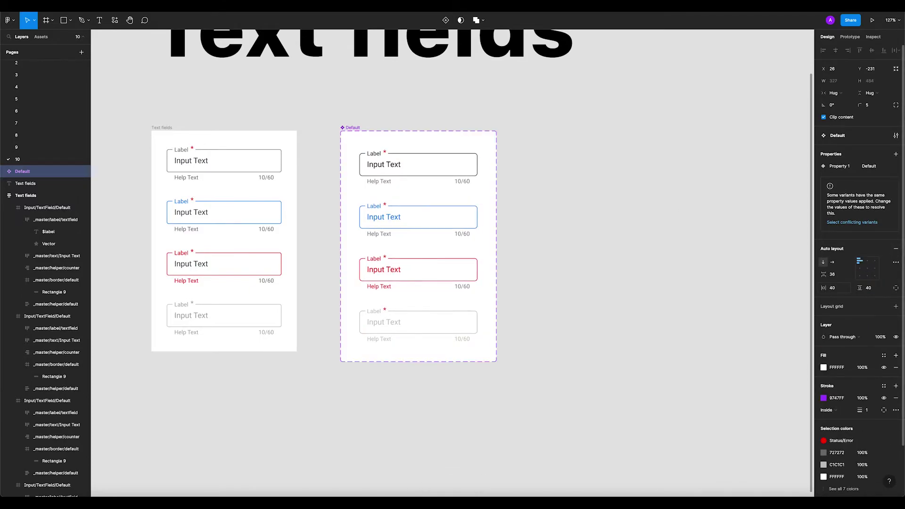
{"action": "left_click_drag", "start_coordinate": [355, 132], "coordinate": [340, 133]}
{"action": "left_click", "coordinate": [522, 168]}
Batch-rename all four selected variants to State=Default, Size=L.
{"action": "scroll", "coordinate": [487, 168], "scroll_direction": "right", "scroll_amount": 2}
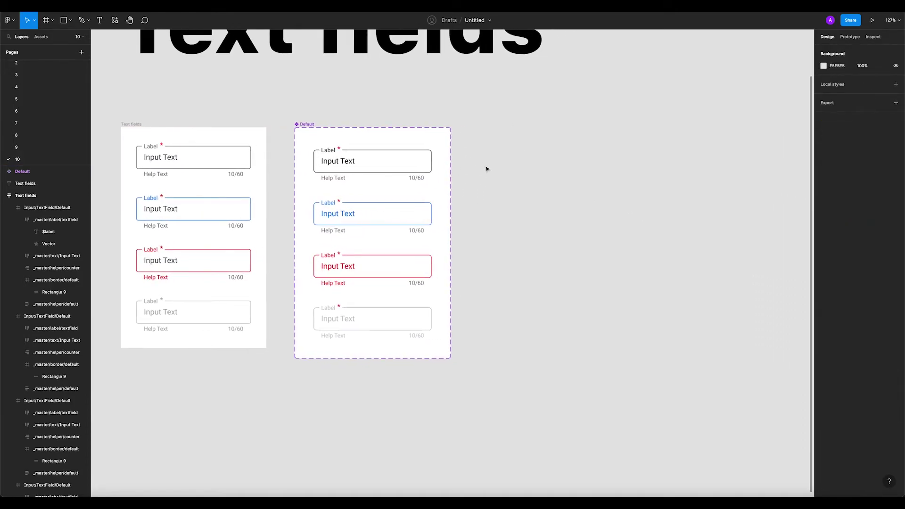
{"action": "left_click", "coordinate": [327, 162]}
{"action": "left_click", "coordinate": [499, 183]}
{"action": "left_click", "coordinate": [371, 169]}
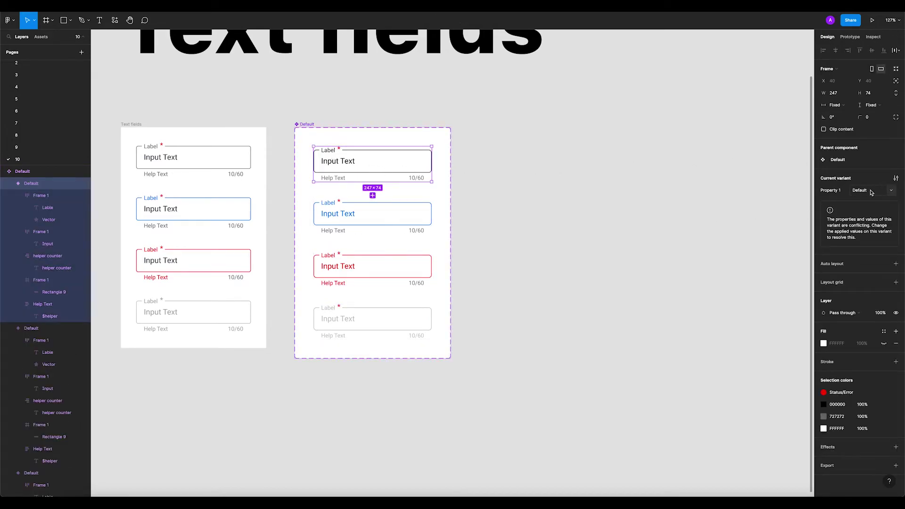
{"action": "left_click", "coordinate": [390, 213], "text": "shift"}
{"action": "left_click", "coordinate": [370, 275], "text": "shift"}
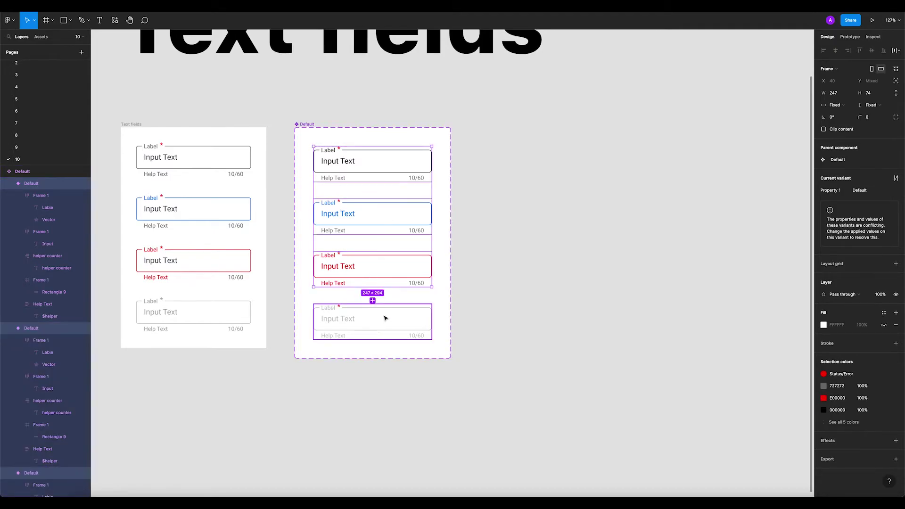
{"action": "left_click", "coordinate": [383, 318], "text": "shift"}
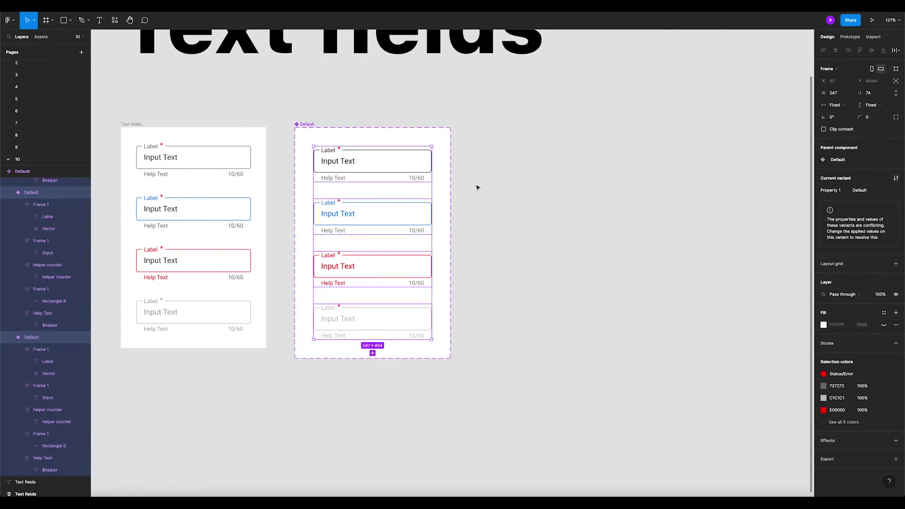
{"action": "key", "text": "ctrl+r"}
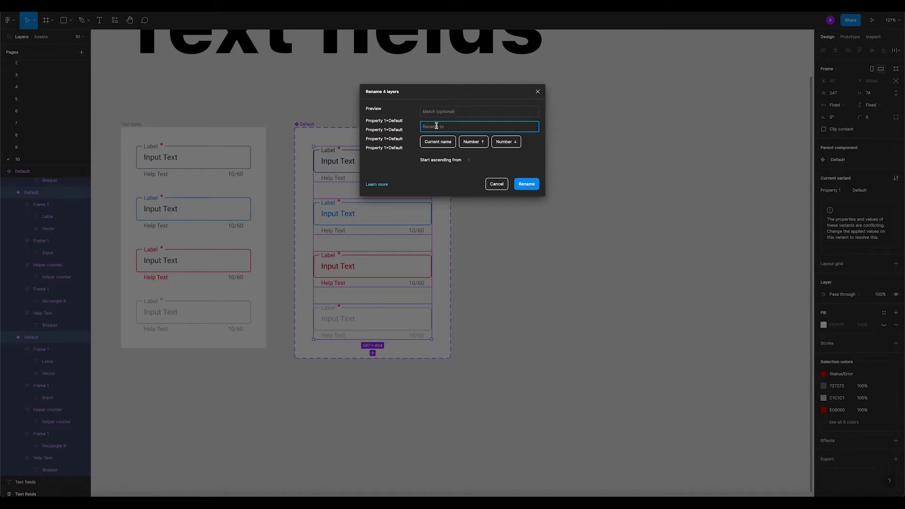
{"action": "type", "text": "Sata"}
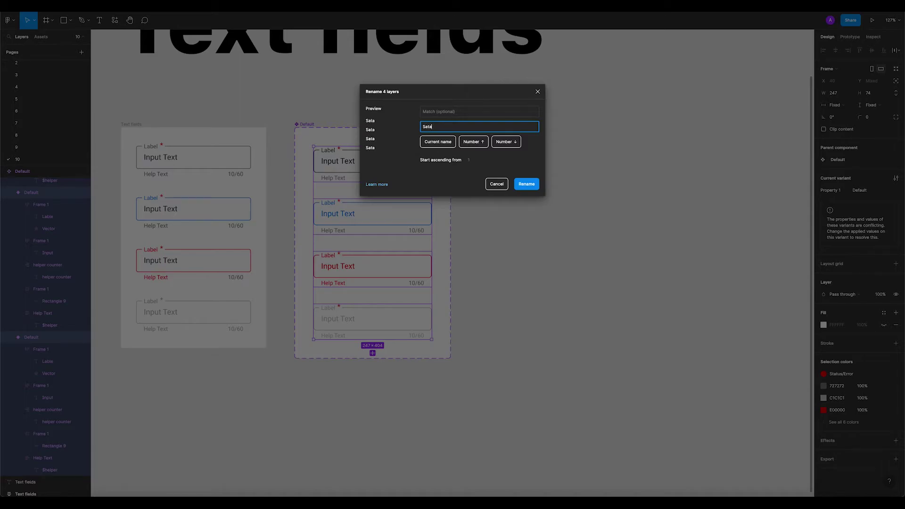
{"action": "type", "text": "tate=Defa"}
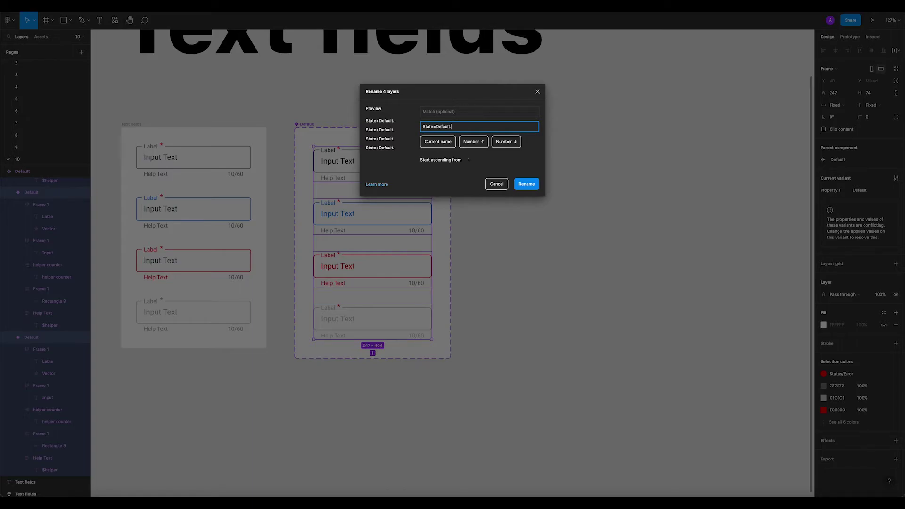
{"action": "type", "text": "ult, Size=L"}
{"action": "key", "text": "Return"}
Give the blue variant a new State value, Active.
{"action": "left_click", "coordinate": [483, 149]}
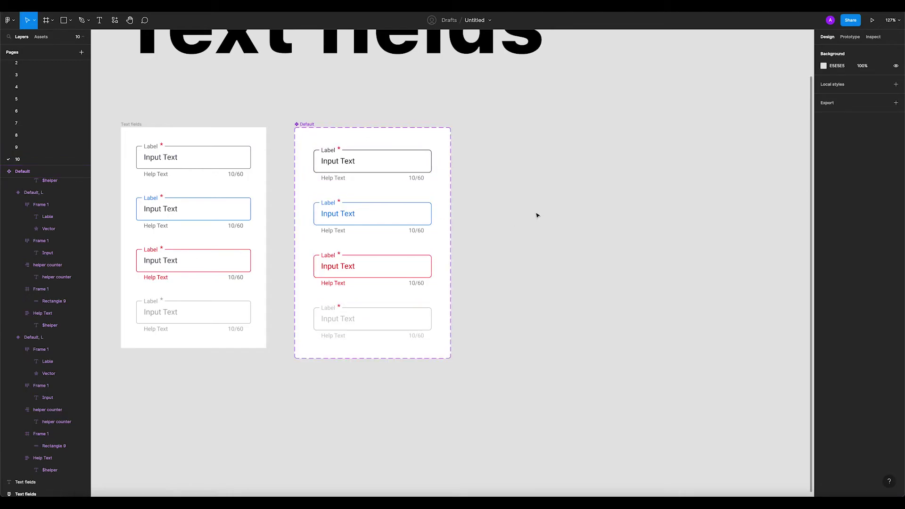
{"action": "left_click", "coordinate": [387, 172]}
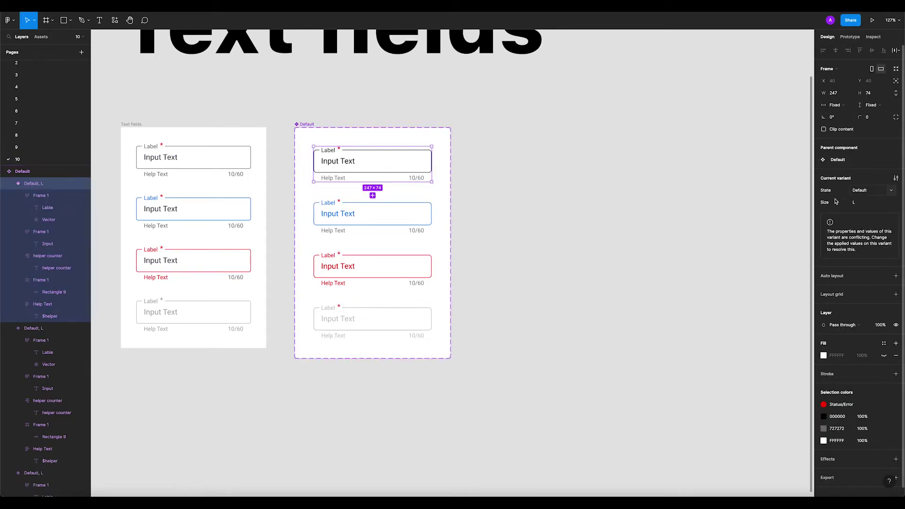
{"action": "key", "text": "Escape"}
{"action": "left_click", "coordinate": [408, 218]}
{"action": "left_click", "coordinate": [892, 193]}
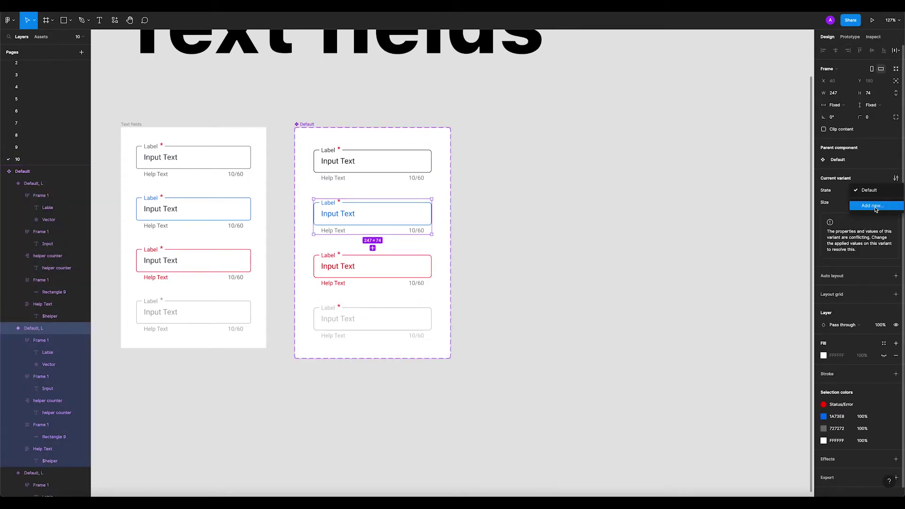
{"action": "left_click", "coordinate": [869, 201]}
{"action": "type", "text": "A"}
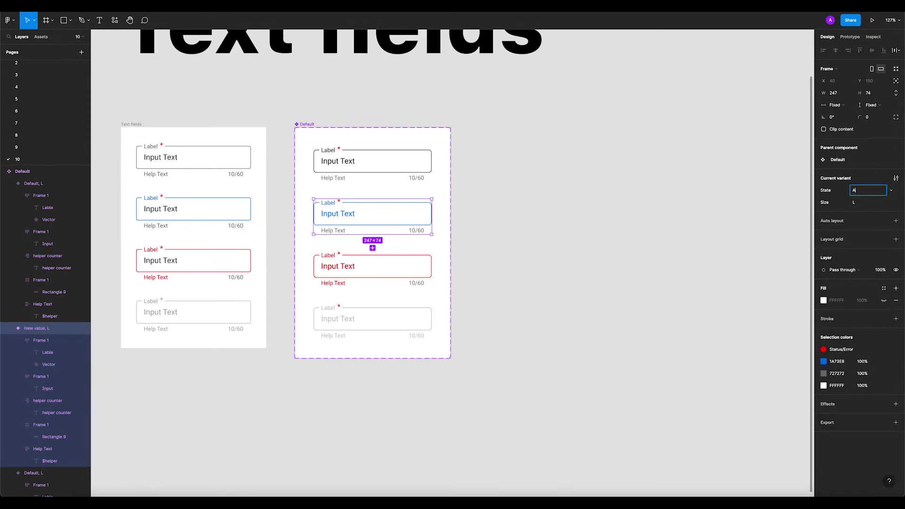
{"action": "type", "text": "ctive"}
{"action": "key", "text": "Return"}
Give the red variant a new State value, Error.
{"action": "left_click", "coordinate": [415, 271]}
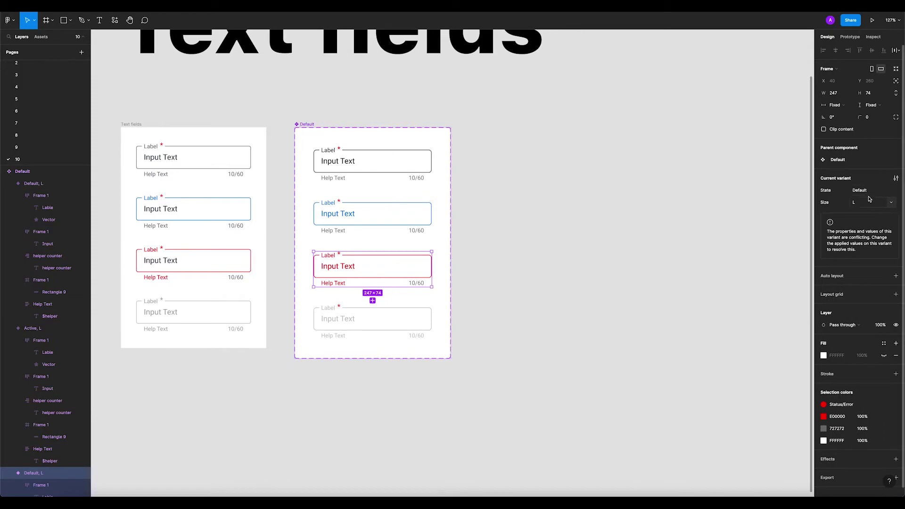
{"action": "left_click", "coordinate": [891, 190]}
{"action": "left_click", "coordinate": [872, 216]}
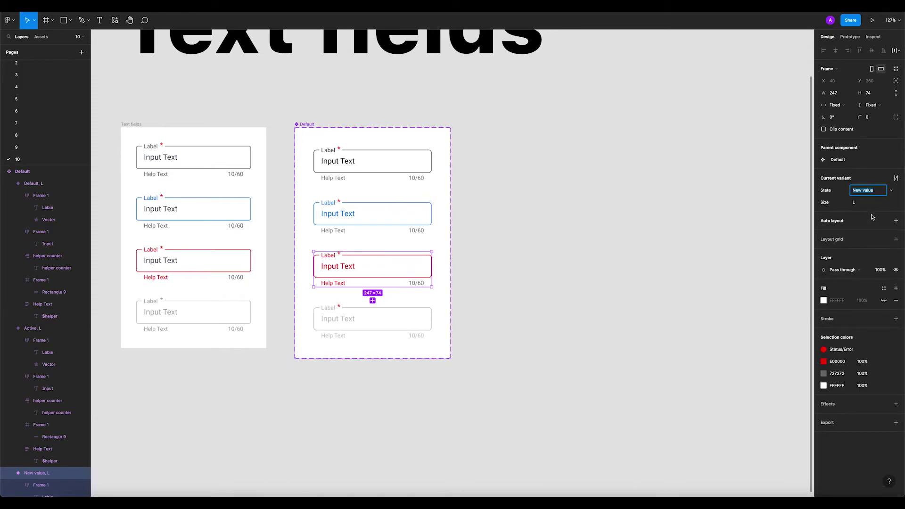
{"action": "type", "text": "Error"}
{"action": "key", "text": "Return"}
Give the grey variant a new State value, Disabled.
{"action": "left_click", "coordinate": [417, 320]}
{"action": "left_click", "coordinate": [891, 190]}
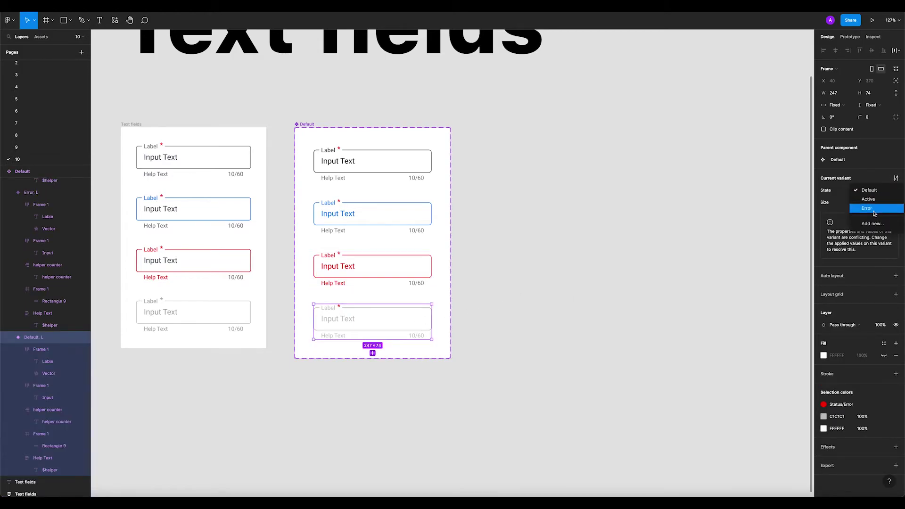
{"action": "left_click", "coordinate": [874, 220]}
{"action": "type", "text": "Disabled"}
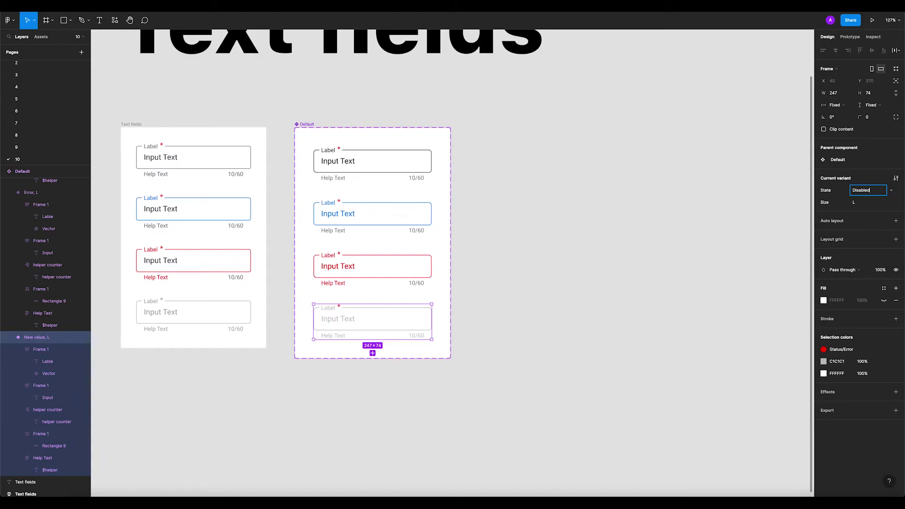
{"action": "key", "text": "Return"}
{"action": "left_click", "coordinate": [664, 197]}
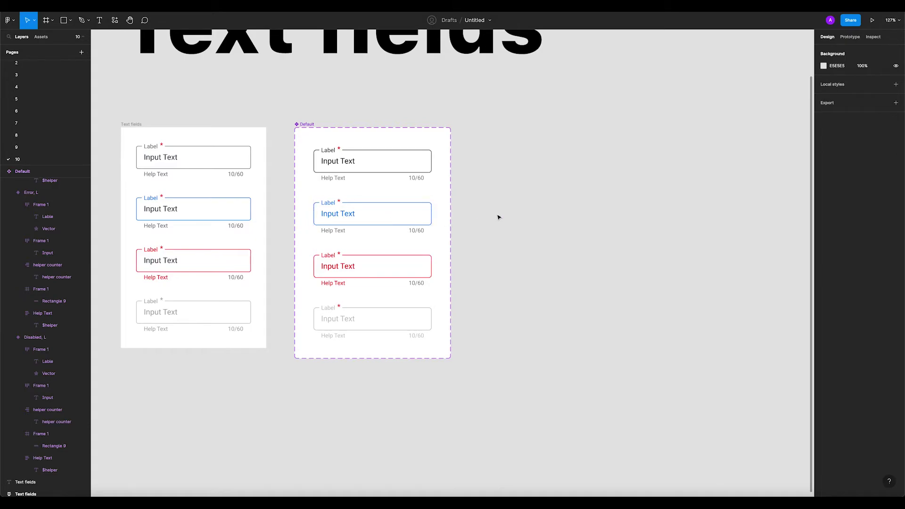
Select the Default component set to view its State values and Size L.
{"action": "left_click", "coordinate": [307, 125]}
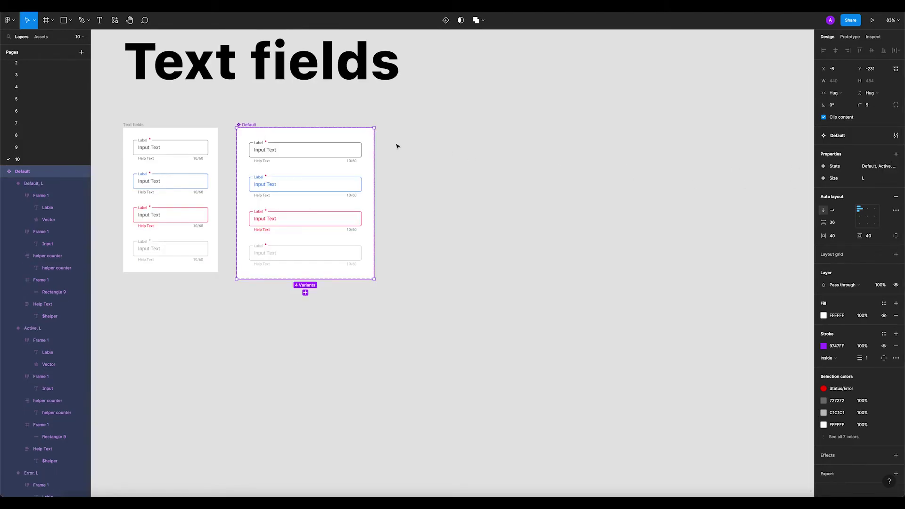
Remove auto layout from the component set and widen it to the right.
{"action": "left_click", "coordinate": [895, 197]}
{"action": "left_click", "coordinate": [231, 139]}
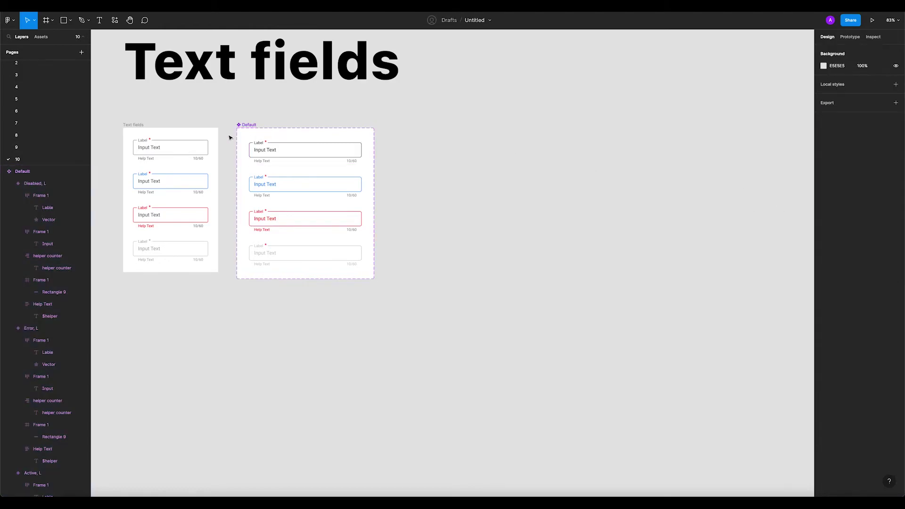
{"action": "left_click", "coordinate": [258, 125]}
{"action": "left_click_drag", "start_coordinate": [374, 161], "coordinate": [534, 164]}
Duplicate the Default, Active, Error and Disabled variants.
{"action": "left_click", "coordinate": [348, 259]}
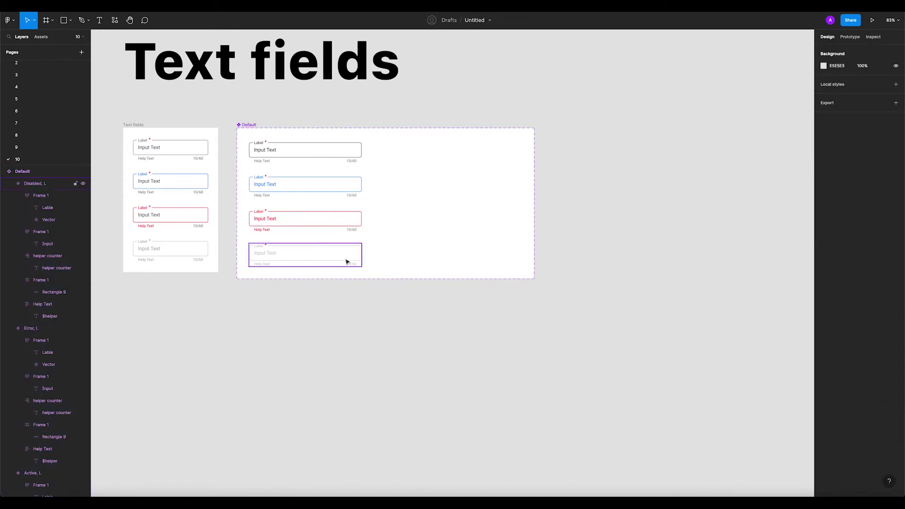
{"action": "left_click", "coordinate": [338, 219], "text": "shift"}
{"action": "left_click", "coordinate": [339, 195], "text": "shift"}
{"action": "left_click", "coordinate": [338, 166], "text": "shift"}
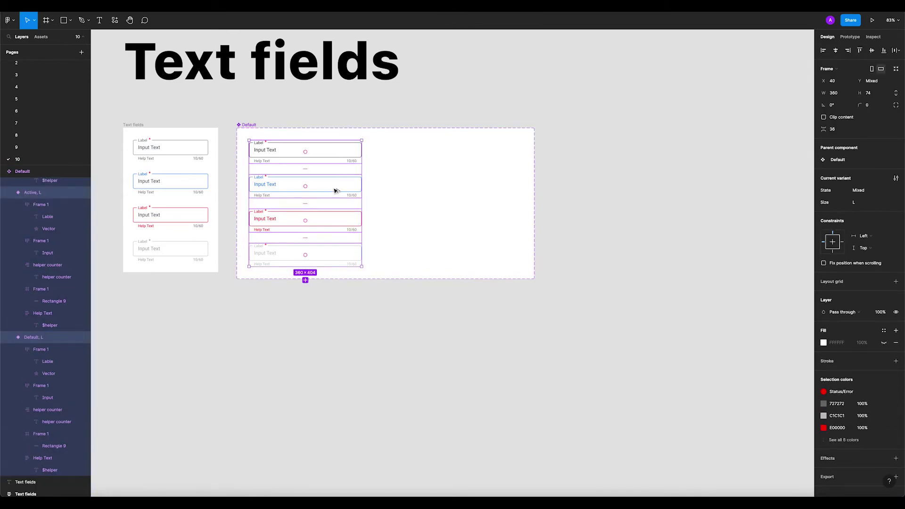
{"action": "key", "text": "ctrl+d"}
{"action": "left_click", "coordinate": [424, 299]}
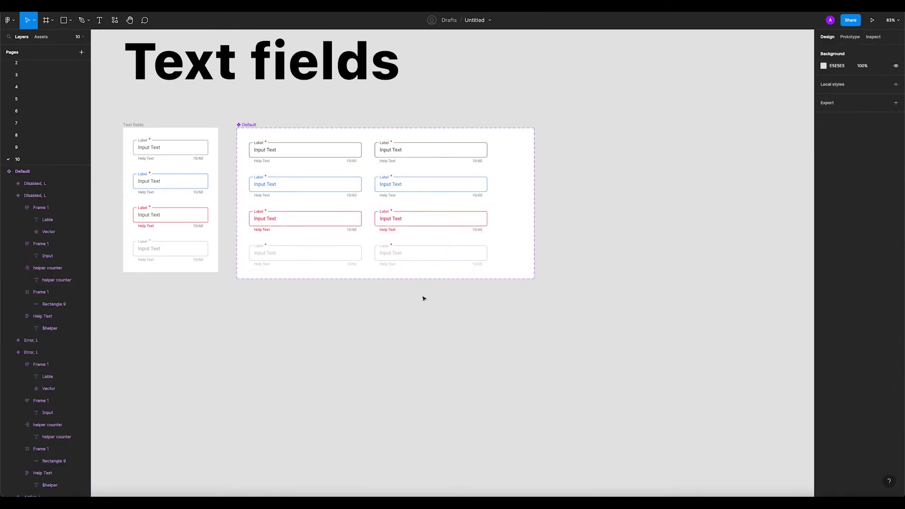
Narrow the four duplicated variants to 335 px wide.
{"action": "left_click", "coordinate": [448, 158]}
{"action": "left_click", "coordinate": [446, 184], "text": "shift"}
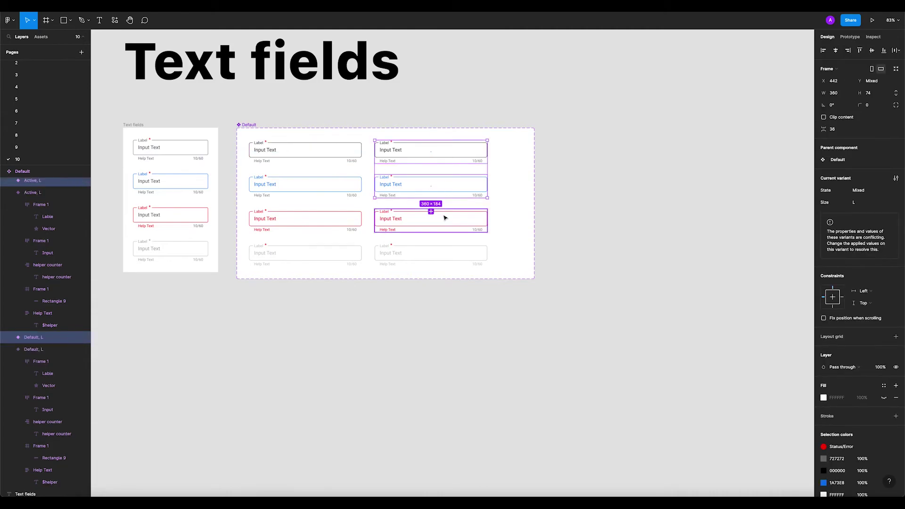
{"action": "left_click", "coordinate": [447, 218], "text": "shift"}
{"action": "left_click", "coordinate": [446, 255], "text": "shift"}
{"action": "left_click", "coordinate": [838, 96]}
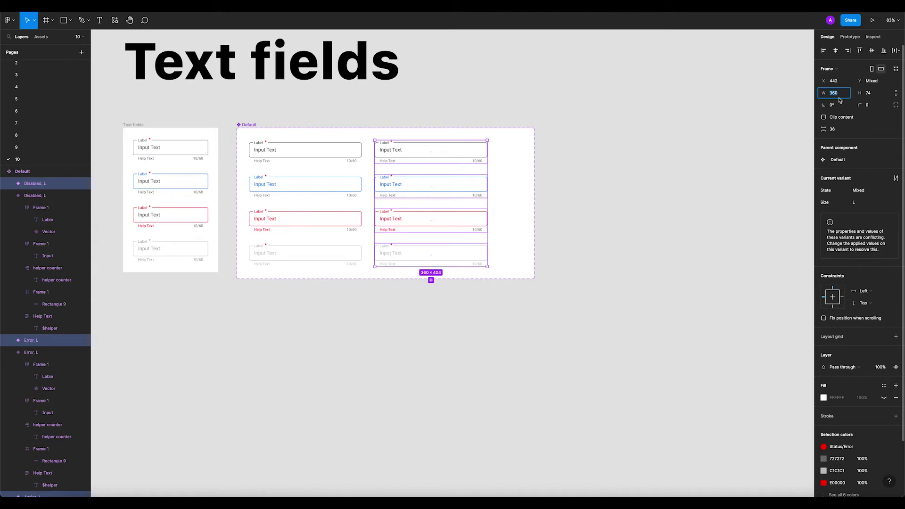
{"action": "type", "text": "335"}
{"action": "key", "text": "Return"}
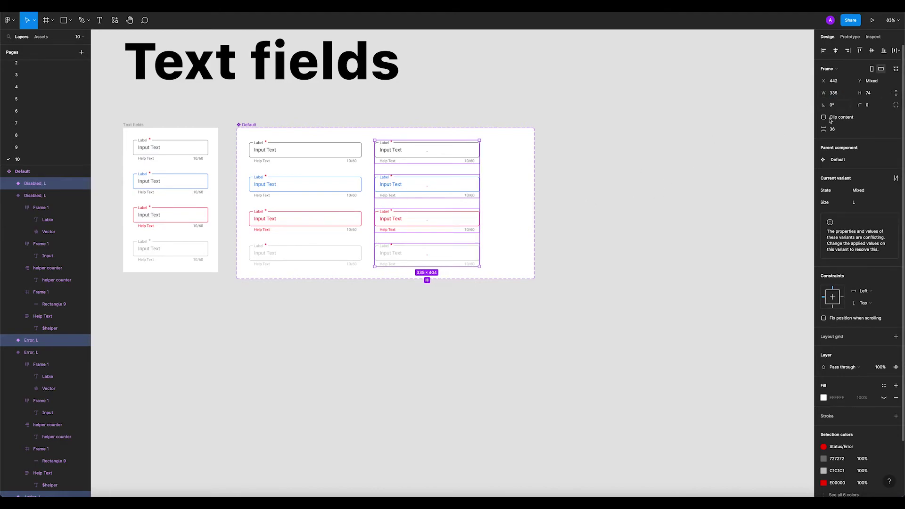
Assign the new Size value S to the right-column variants.
{"action": "left_click", "coordinate": [609, 186]}
{"action": "left_click", "coordinate": [420, 193], "text": "shift"}
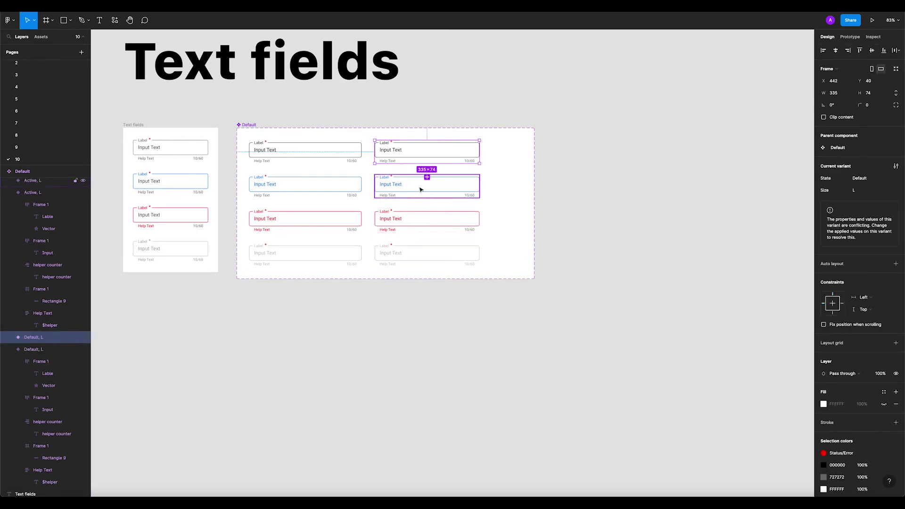
{"action": "left_click", "coordinate": [414, 224], "text": "shift"}
{"action": "left_click", "coordinate": [415, 259], "text": "shift"}
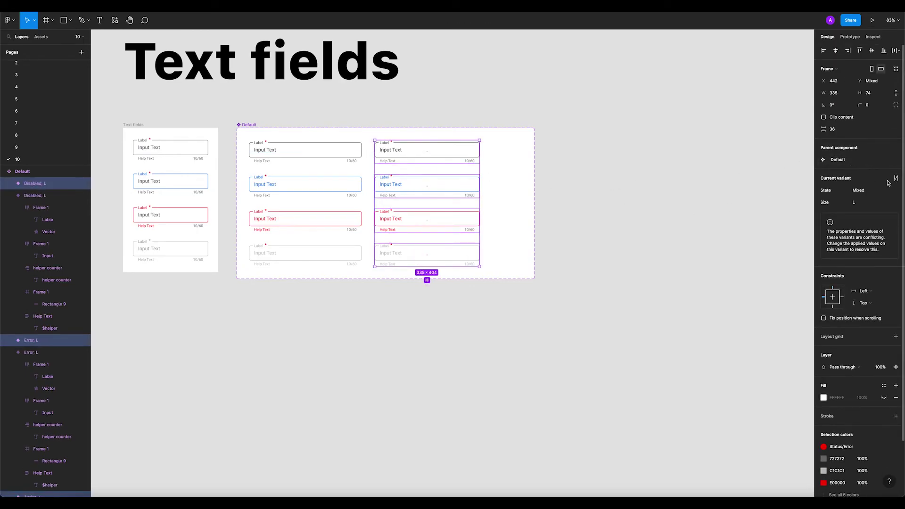
{"action": "left_click", "coordinate": [891, 202]}
{"action": "left_click", "coordinate": [874, 218]}
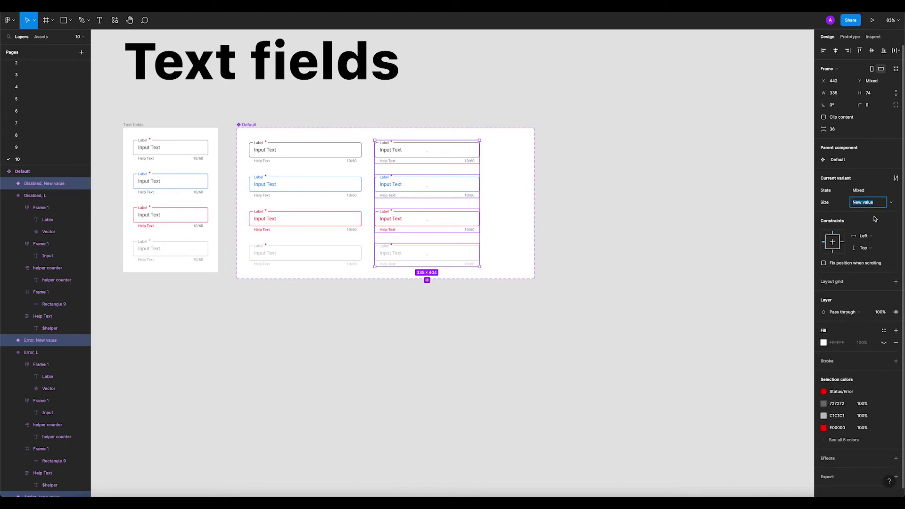
{"action": "type", "text": "S"}
{"action": "key", "text": "Return"}
{"action": "left_click", "coordinate": [665, 192]}
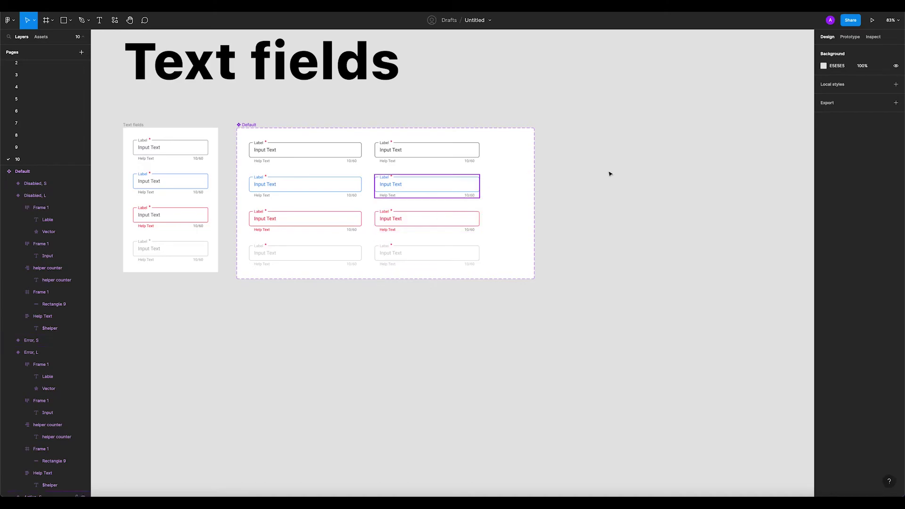
{"action": "left_click", "coordinate": [259, 133]}
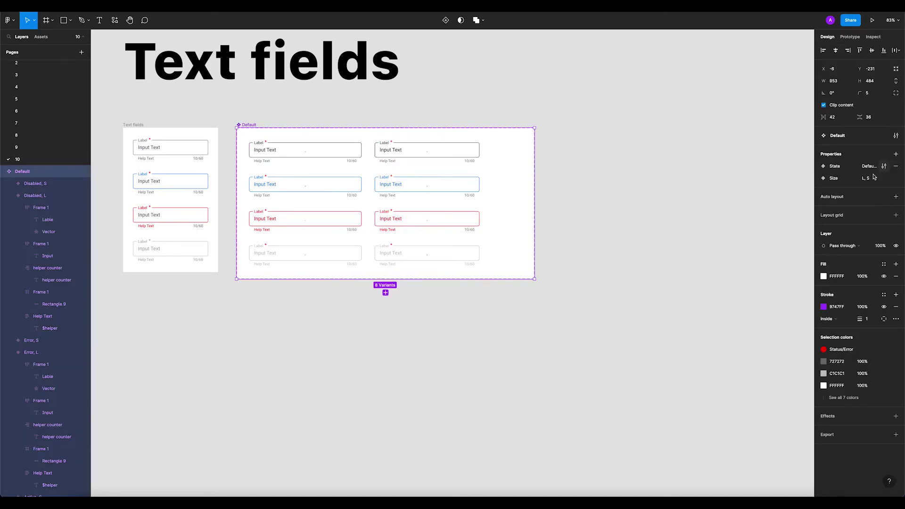
Rename the set 'Text input fields' and place a Default, S instance to its right.
{"action": "double_click", "coordinate": [244, 124]}
{"action": "type", "text": "Text input fields"}
{"action": "key", "text": "Return"}
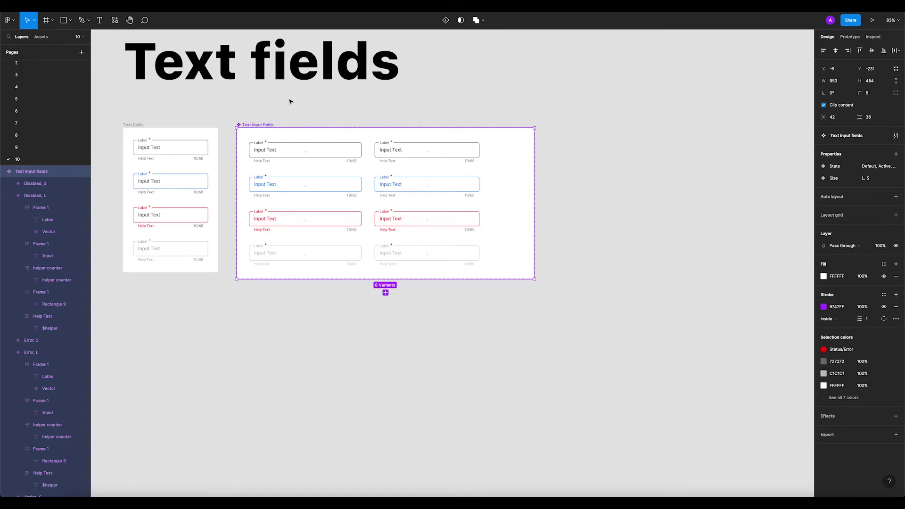
{"action": "left_click", "coordinate": [289, 101]}
{"action": "left_click_drag", "start_coordinate": [410, 150], "coordinate": [634, 148]}
Select the new text field instance and set its Size to L.
{"action": "left_click", "coordinate": [624, 218]}
{"action": "scroll", "coordinate": [613, 194], "scroll_direction": "right", "scroll_amount": 2}
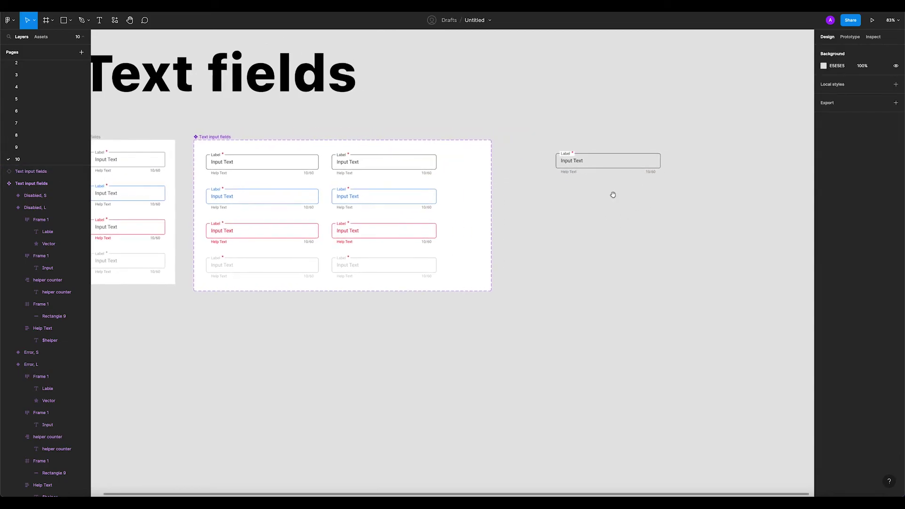
{"action": "left_click", "coordinate": [605, 170]}
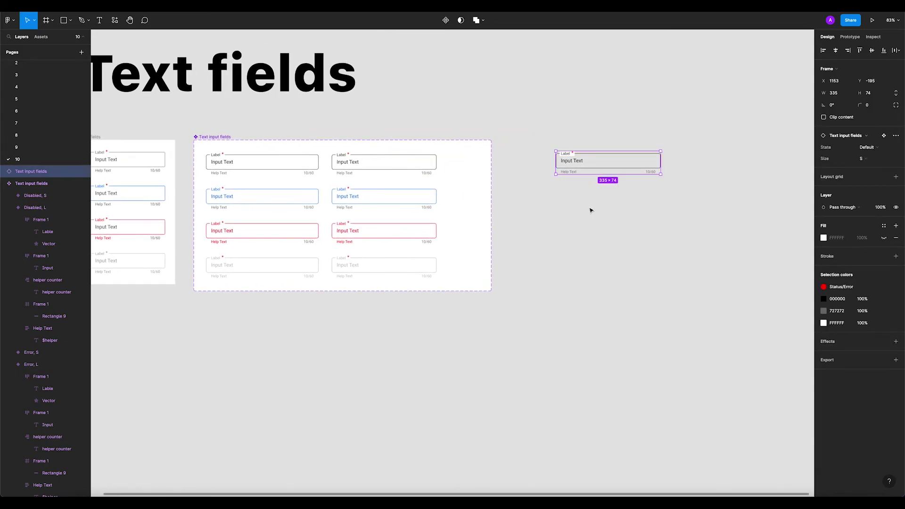
{"action": "left_click", "coordinate": [591, 208]}
{"action": "left_click", "coordinate": [612, 168]}
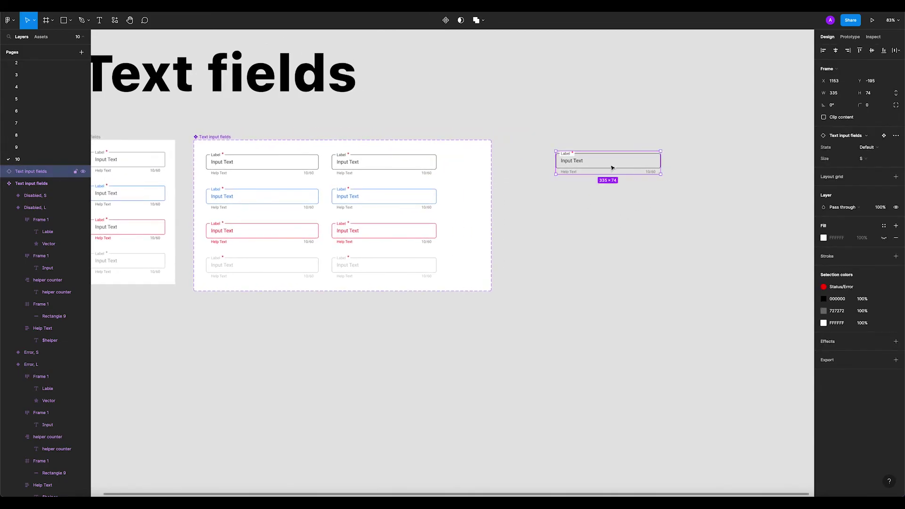
{"action": "left_click", "coordinate": [879, 161]}
{"action": "left_click", "coordinate": [879, 155]}
Cycle the instance's State through Active, Error and Disabled, then back to Default.
{"action": "left_click", "coordinate": [877, 148]}
{"action": "left_click", "coordinate": [877, 156]}
{"action": "left_click", "coordinate": [876, 152]}
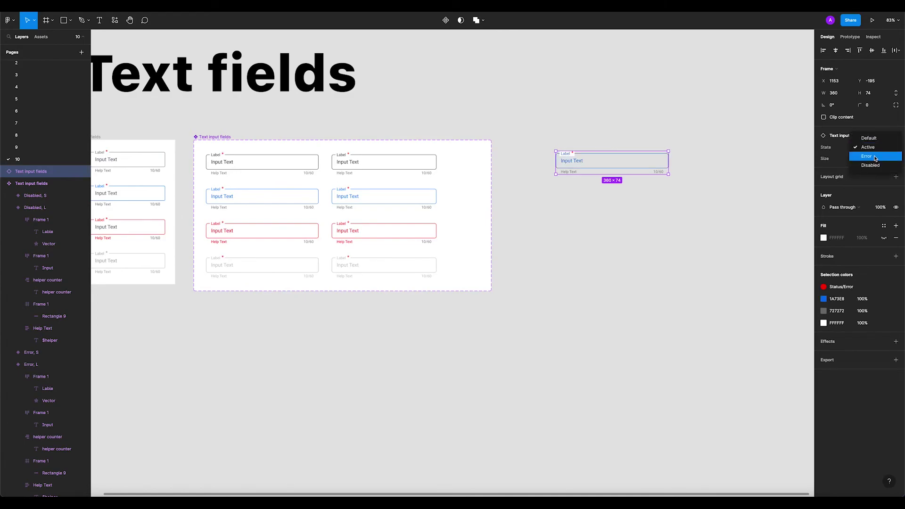
{"action": "left_click", "coordinate": [875, 157]}
{"action": "left_click", "coordinate": [876, 150]}
{"action": "left_click", "coordinate": [874, 156]}
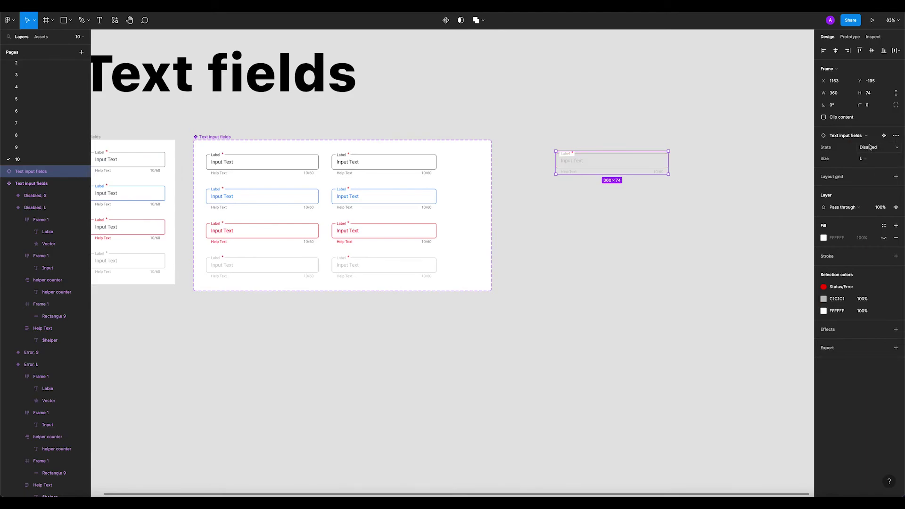
{"action": "left_click", "coordinate": [869, 147]}
{"action": "left_click", "coordinate": [868, 121]}
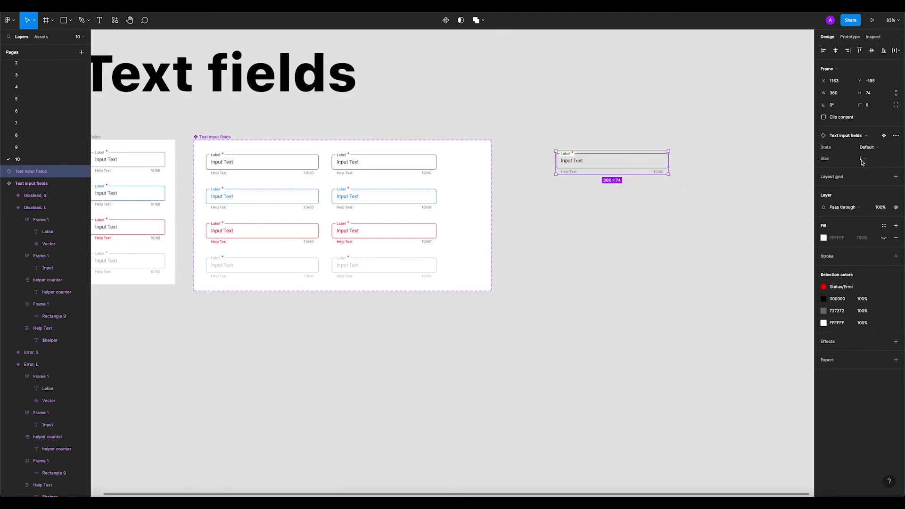
Switch the instance's Size to S, then back to L.
{"action": "left_click", "coordinate": [861, 161]}
{"action": "left_click", "coordinate": [877, 167]}
{"action": "left_click", "coordinate": [871, 159]}
{"action": "left_click", "coordinate": [870, 151]}
{"action": "scroll", "coordinate": [568, 201], "scroll_direction": "left", "scroll_amount": 2}
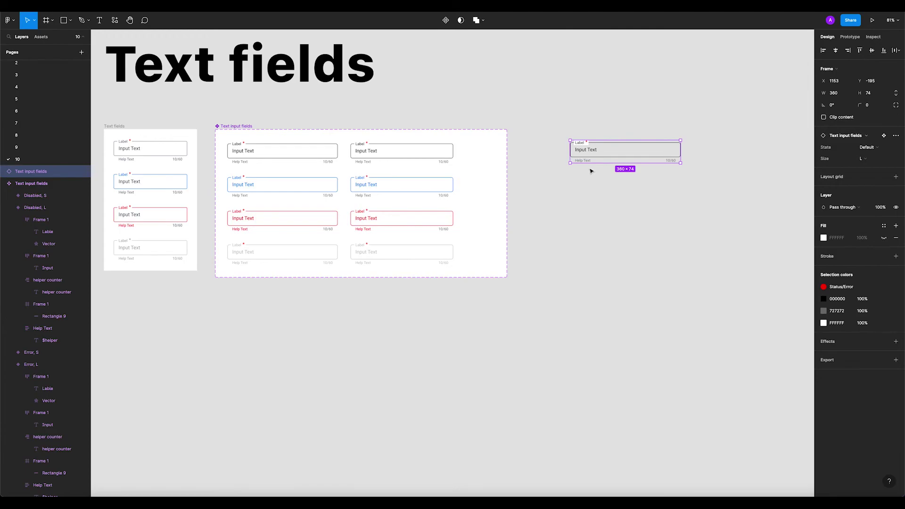
{"action": "left_click_drag", "start_coordinate": [544, 110], "coordinate": [698, 200]}
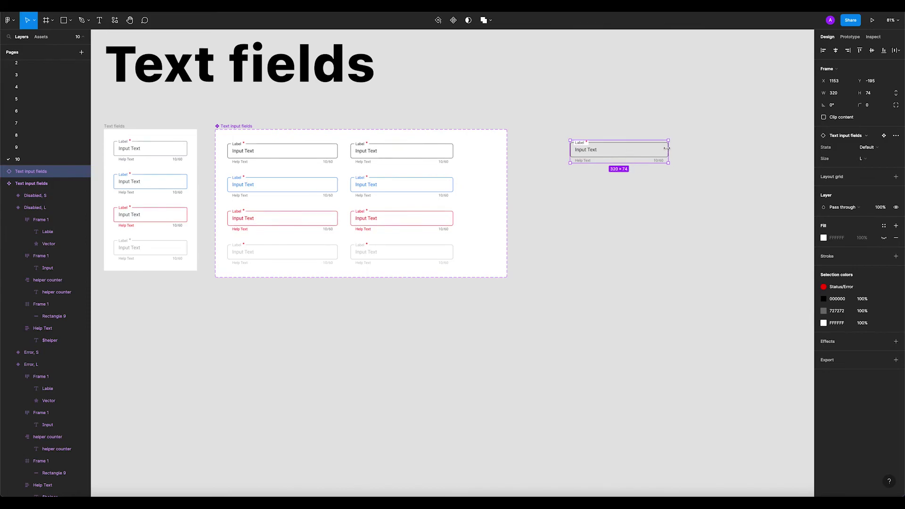
{"action": "left_click", "coordinate": [641, 204]}
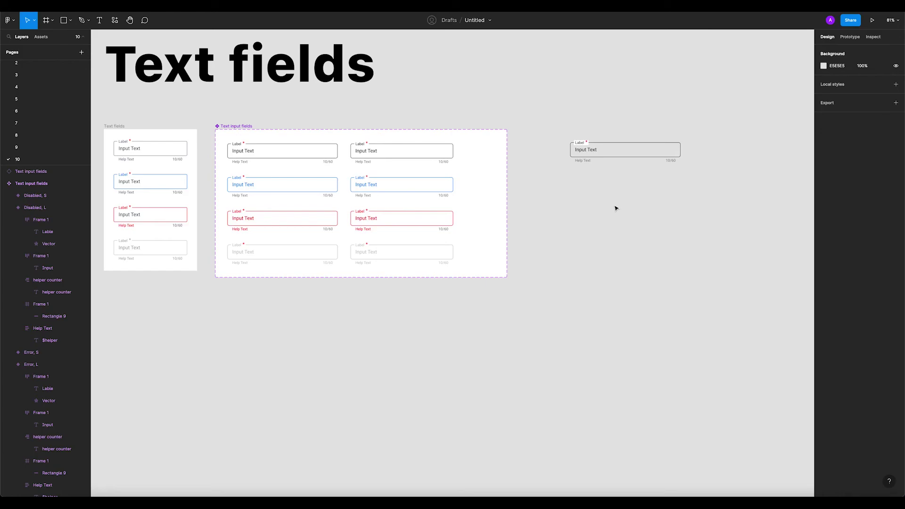
Drag the text field instance upward so its Y goes from -195 to -319.
{"action": "left_click", "coordinate": [609, 156]}
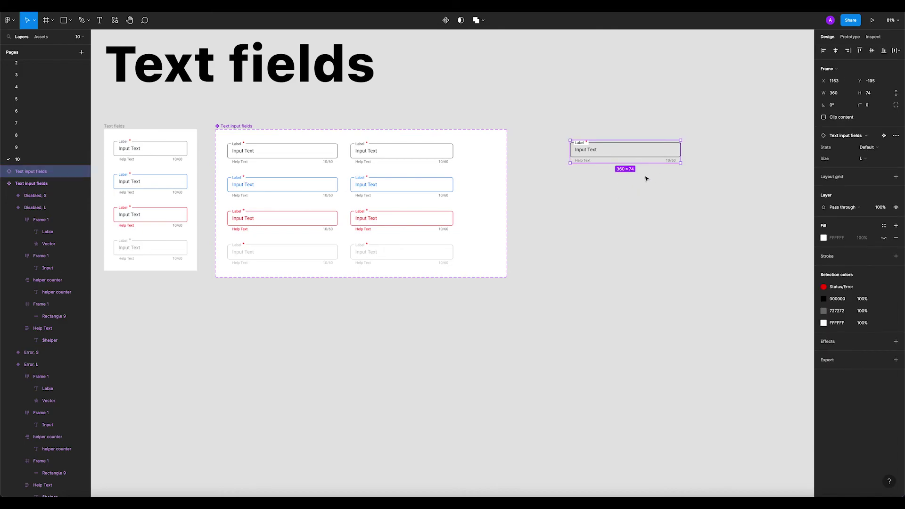
{"action": "left_click", "coordinate": [603, 192]}
{"action": "left_click", "coordinate": [636, 162]}
{"action": "left_click_drag", "start_coordinate": [630, 154], "coordinate": [630, 115]}
{"action": "double_click", "coordinate": [624, 115]}
{"action": "key", "text": "Escape"}
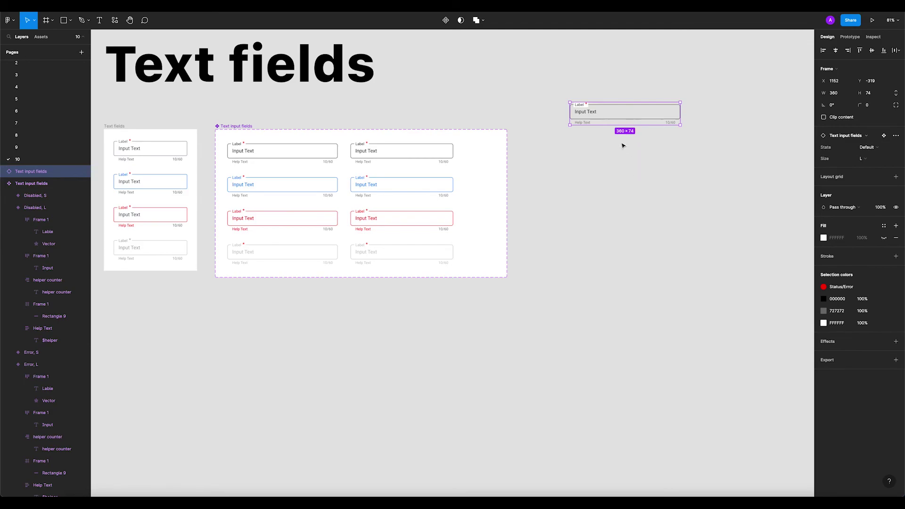
{"action": "left_click", "coordinate": [685, 92]}
{"action": "left_click_drag", "start_coordinate": [565, 85], "coordinate": [690, 166]}
{"action": "left_click", "coordinate": [656, 168]}
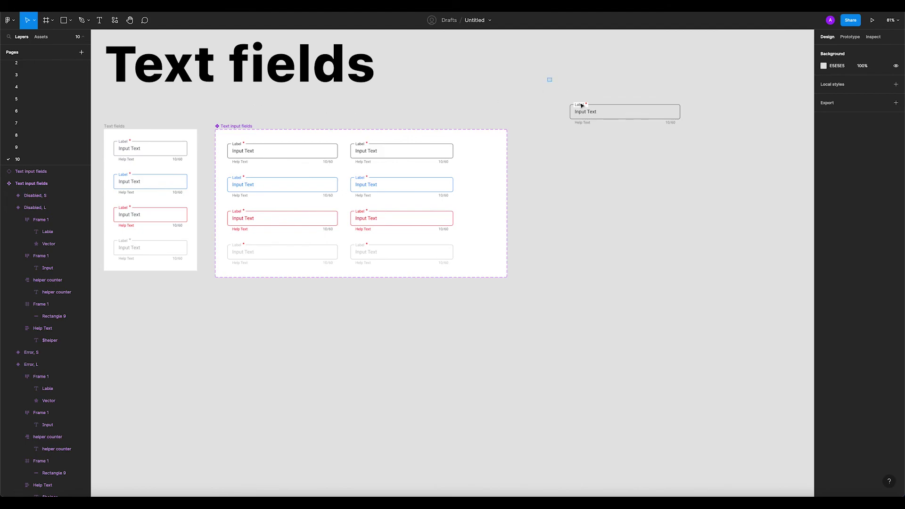
{"action": "left_click_drag", "start_coordinate": [547, 79], "coordinate": [706, 175]}
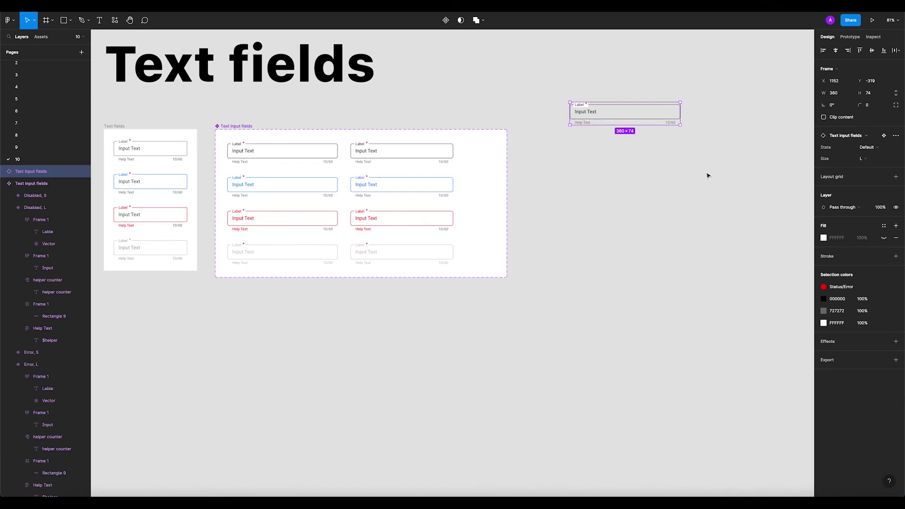
Delete the selected text field instance and dismiss the stray empty comment draft.
{"action": "key", "text": "Delete"}
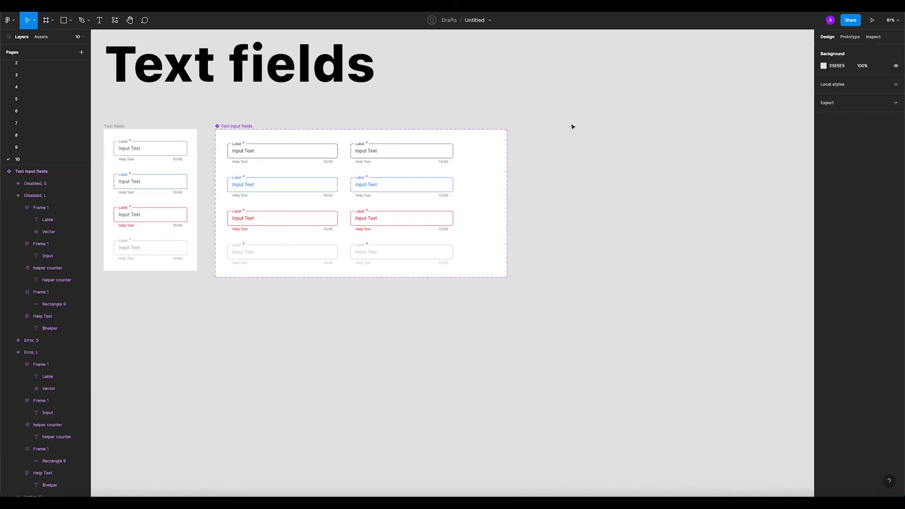
{"action": "key", "text": "c"}
{"action": "left_click", "coordinate": [506, 84]}
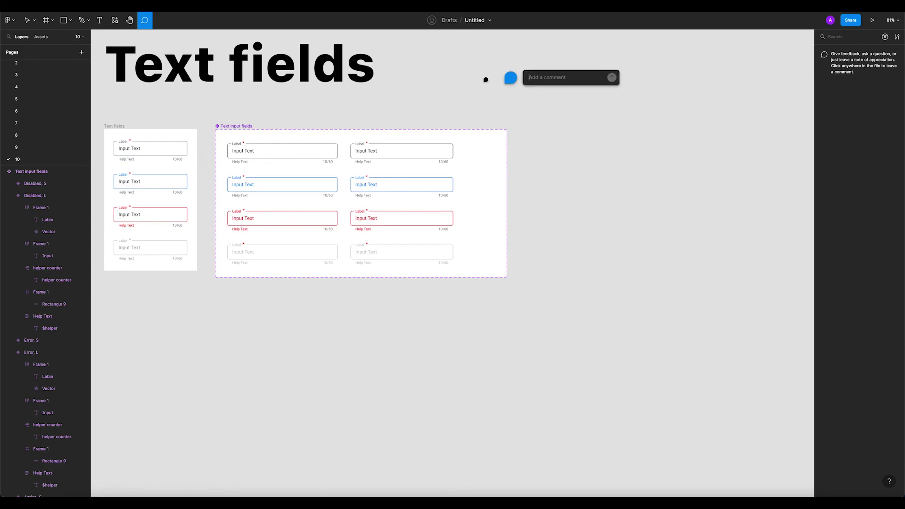
{"action": "key", "text": "Escape"}
Switch back to the Move tool.
{"action": "left_click_drag", "start_coordinate": [471, 85], "coordinate": [516, 136]}
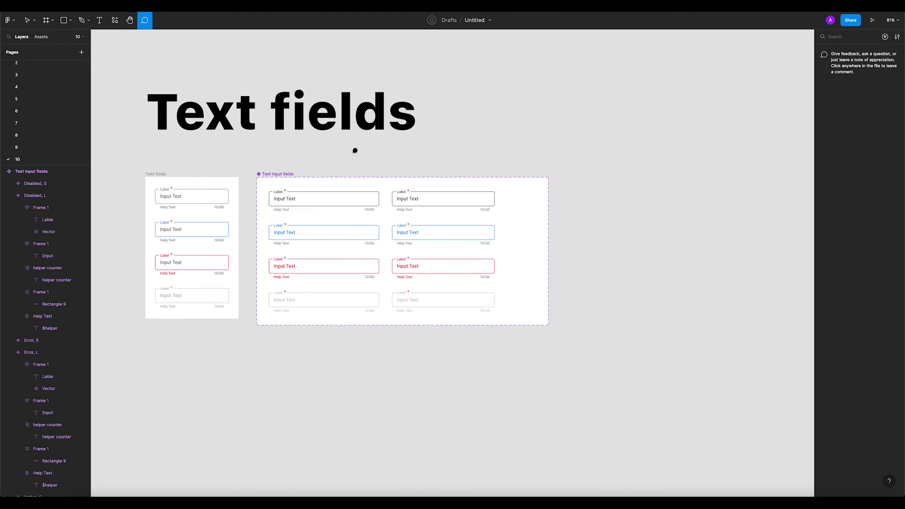
{"action": "left_click", "coordinate": [34, 21]}
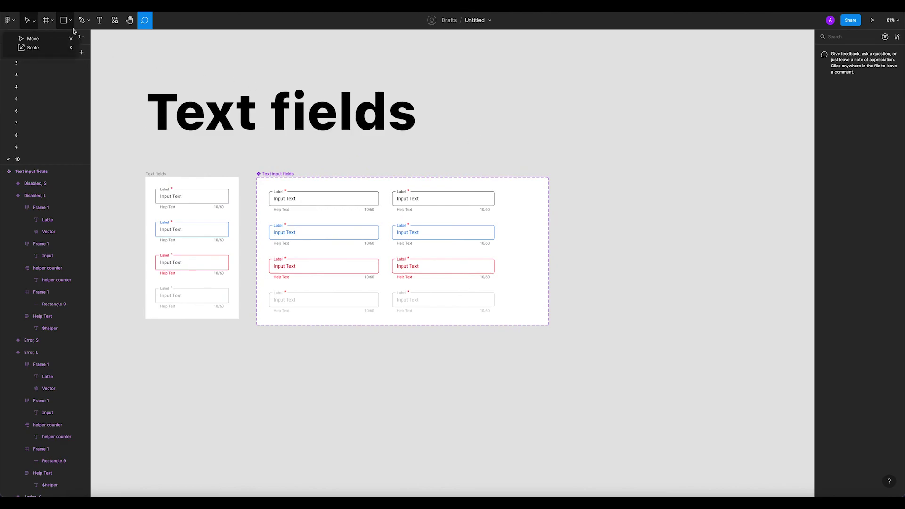
{"action": "left_click", "coordinate": [46, 40]}
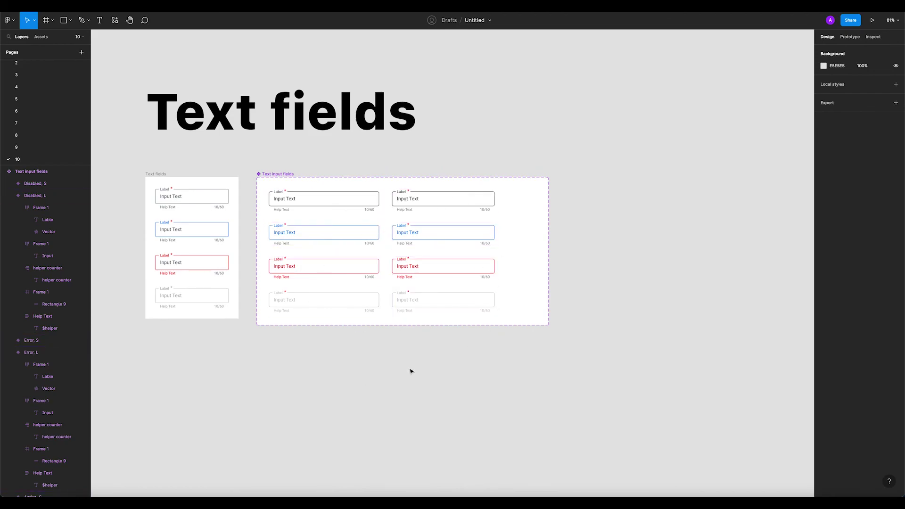
{"action": "scroll", "coordinate": [386, 358], "scroll_direction": "down", "scroll_amount": 2}
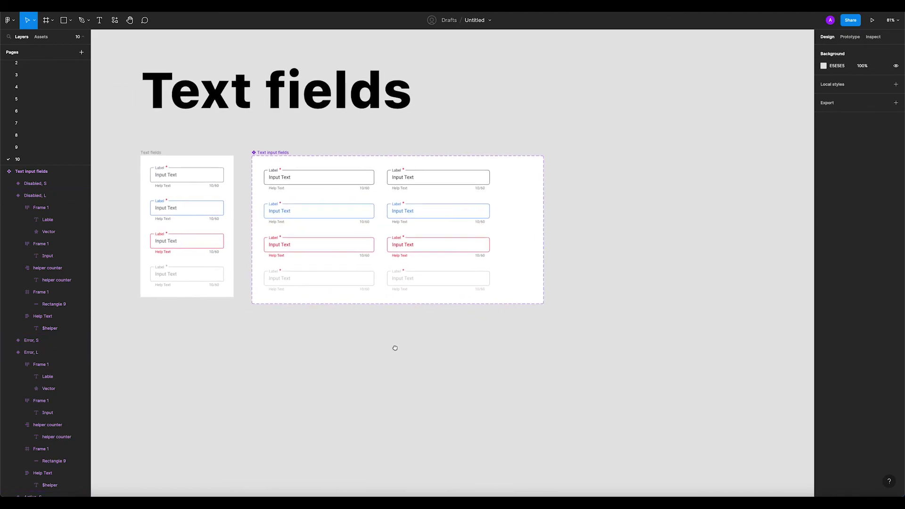